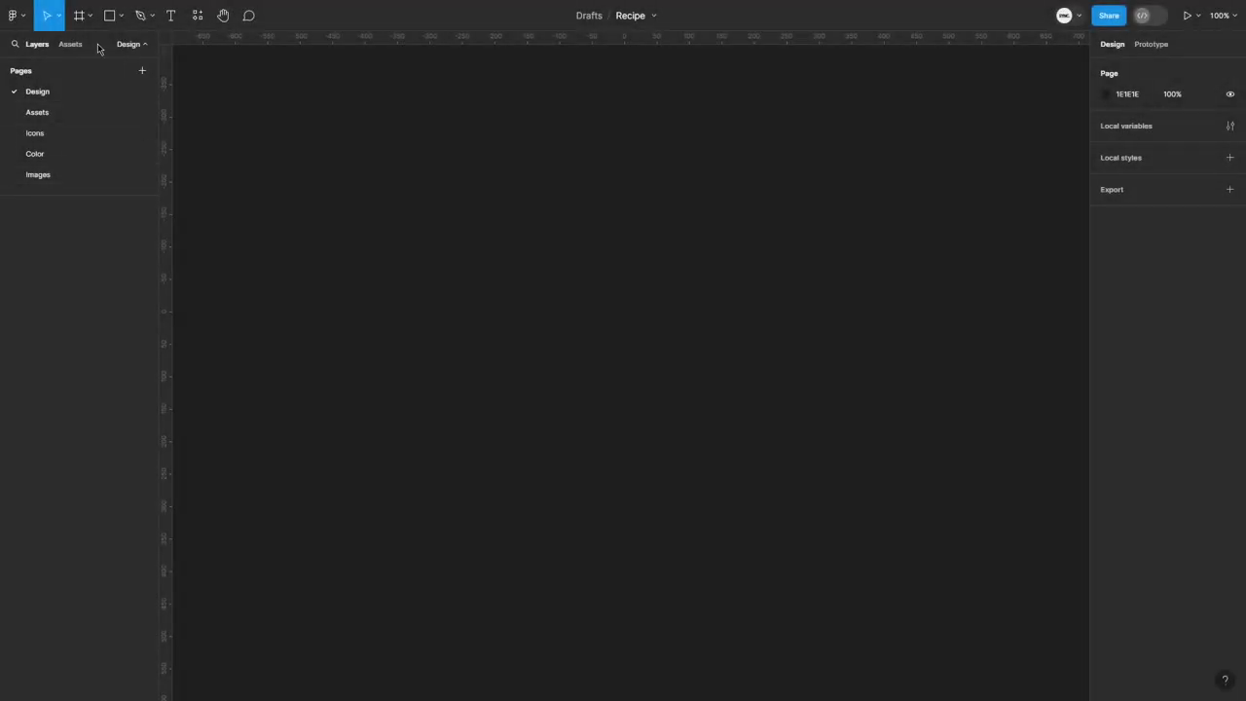
Step: Create an iPhone 14 & 15 Pro Max frame with EFF1EC fill and a status bar at the top
left_click(80, 16)
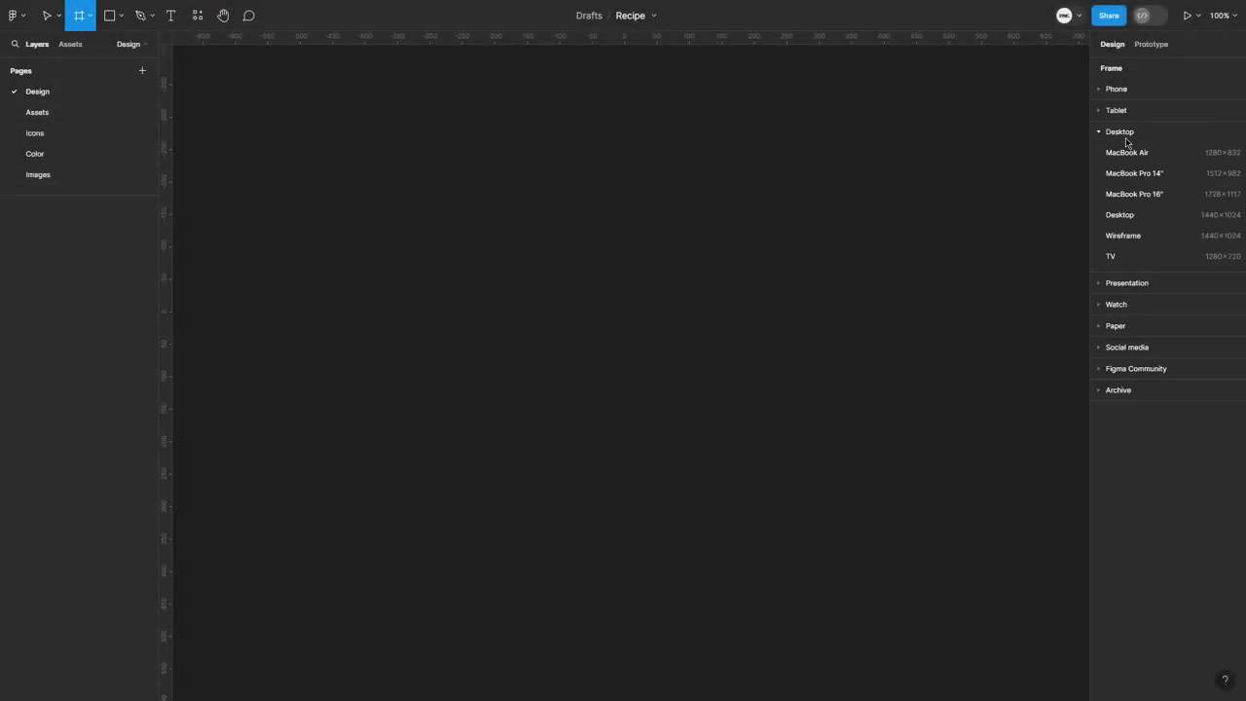
left_click(1122, 95)
left_click(1129, 109)
left_click(1129, 350)
type("EFF1EC")
key("Return")
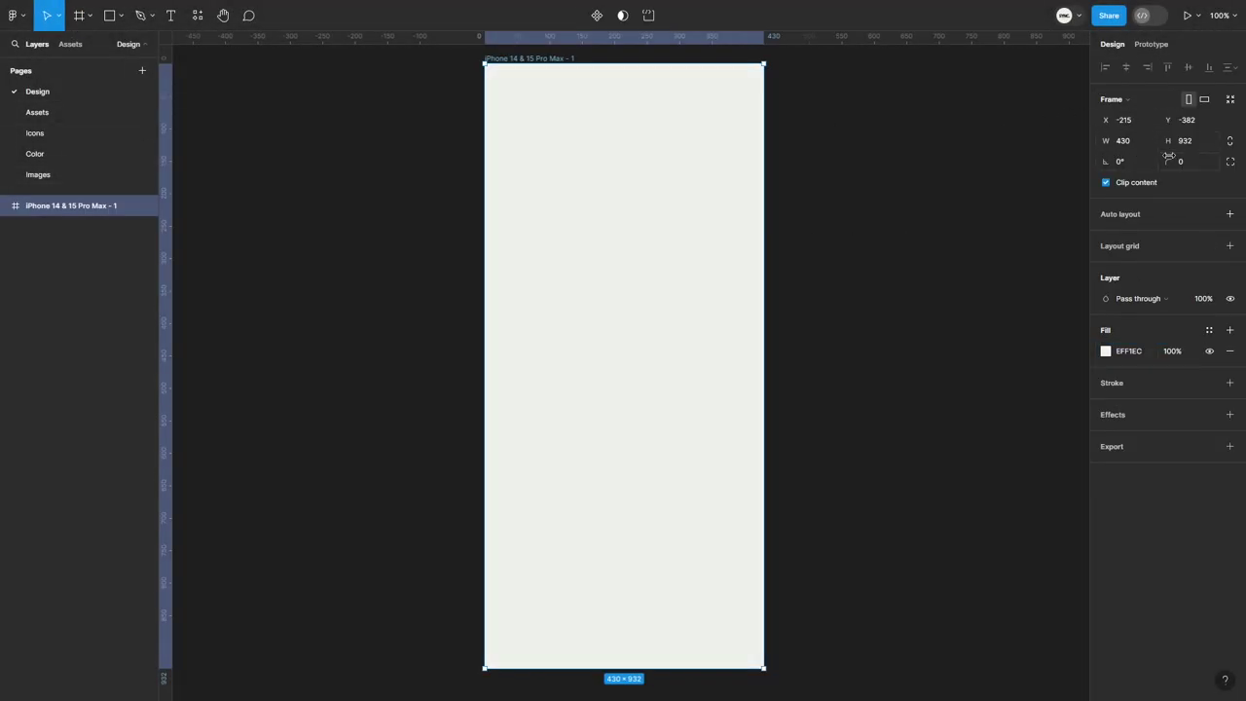
type("20")
key("Return")
key("ctrl+v")
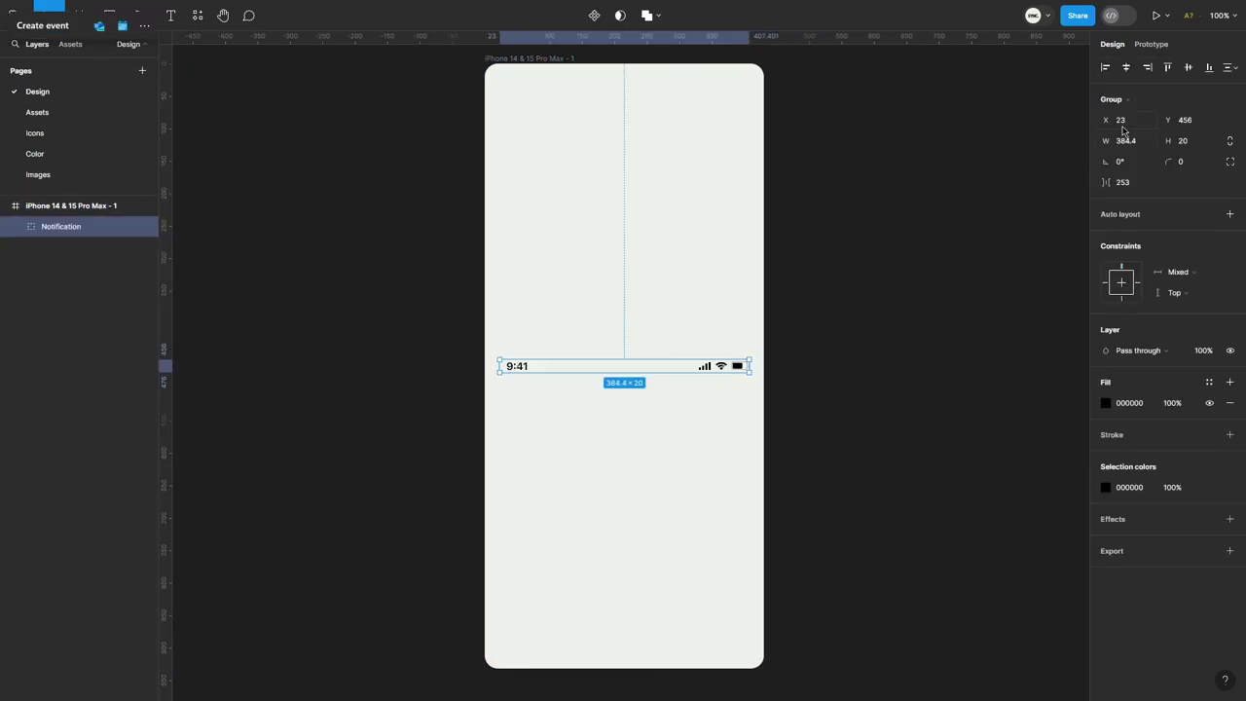
mouse_move(1167, 120)
left_mouse_down()
mouse_move(583, 123)
mouse_move(1108, 112)
left_mouse_up()
type("10")
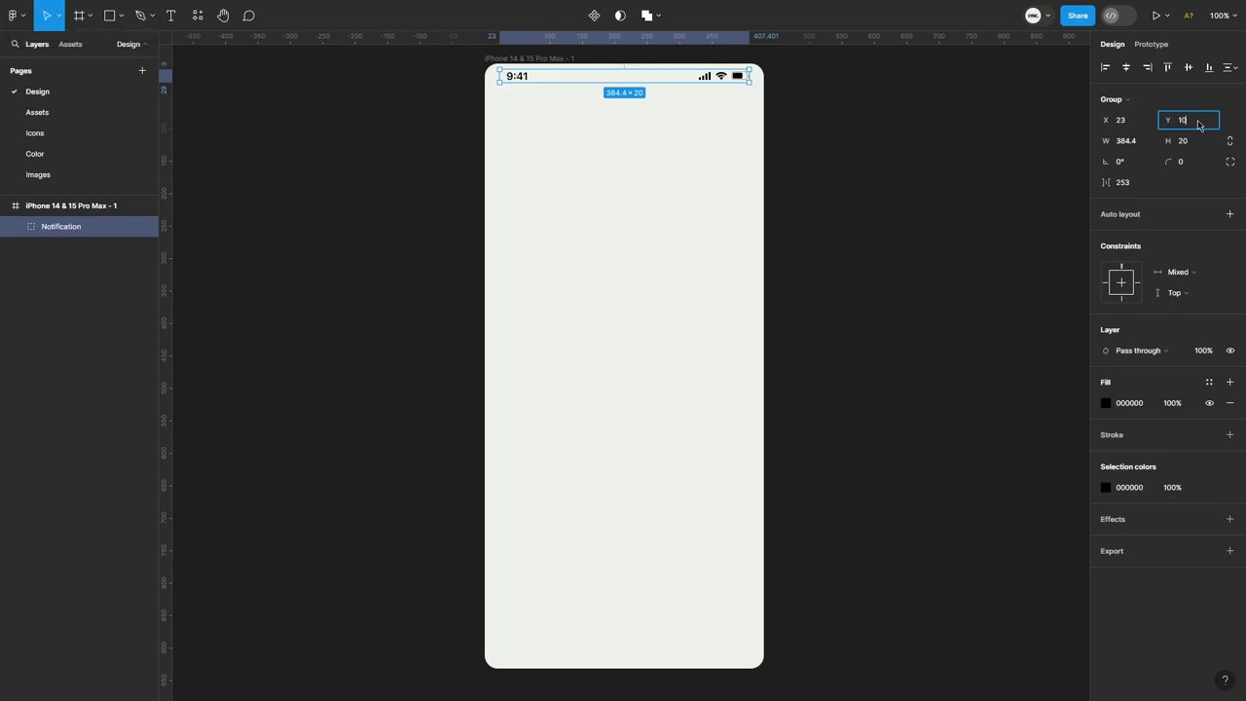
Step: Paste the menu icon, size it 30×30, and place it at X 20, Y 50
key("ctrl+v")
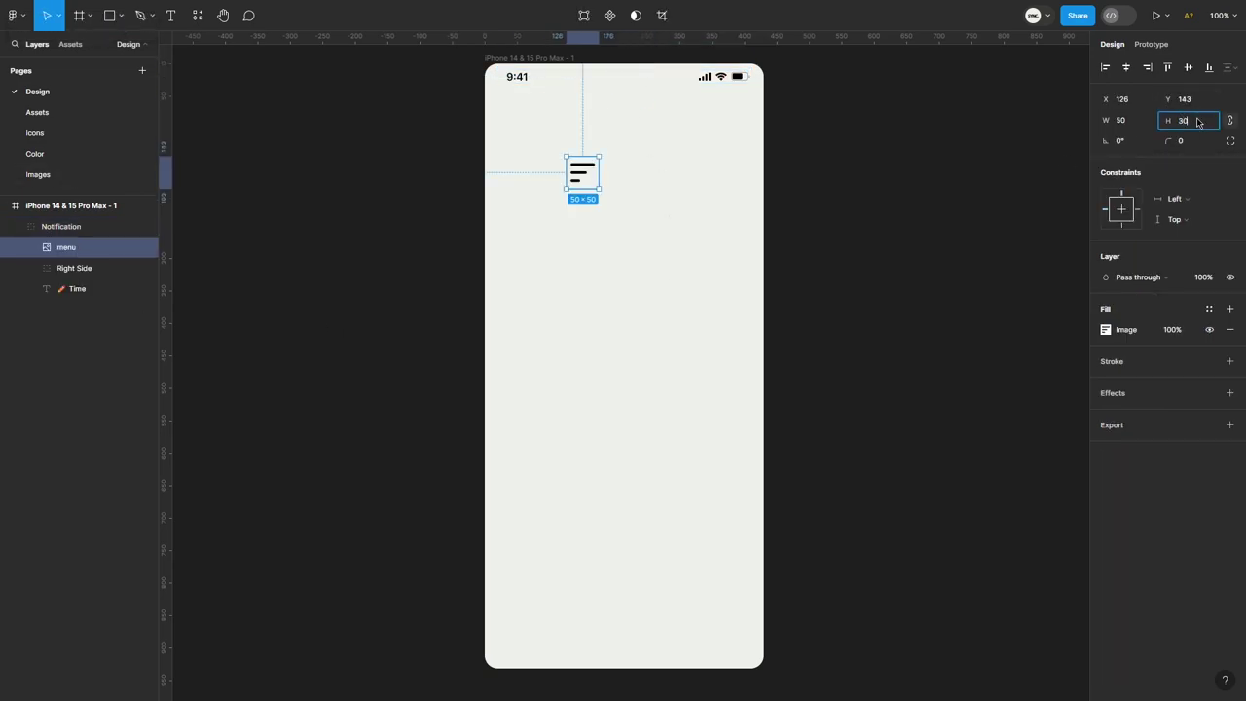
key("Return")
key("Escape")
left_click(1129, 100)
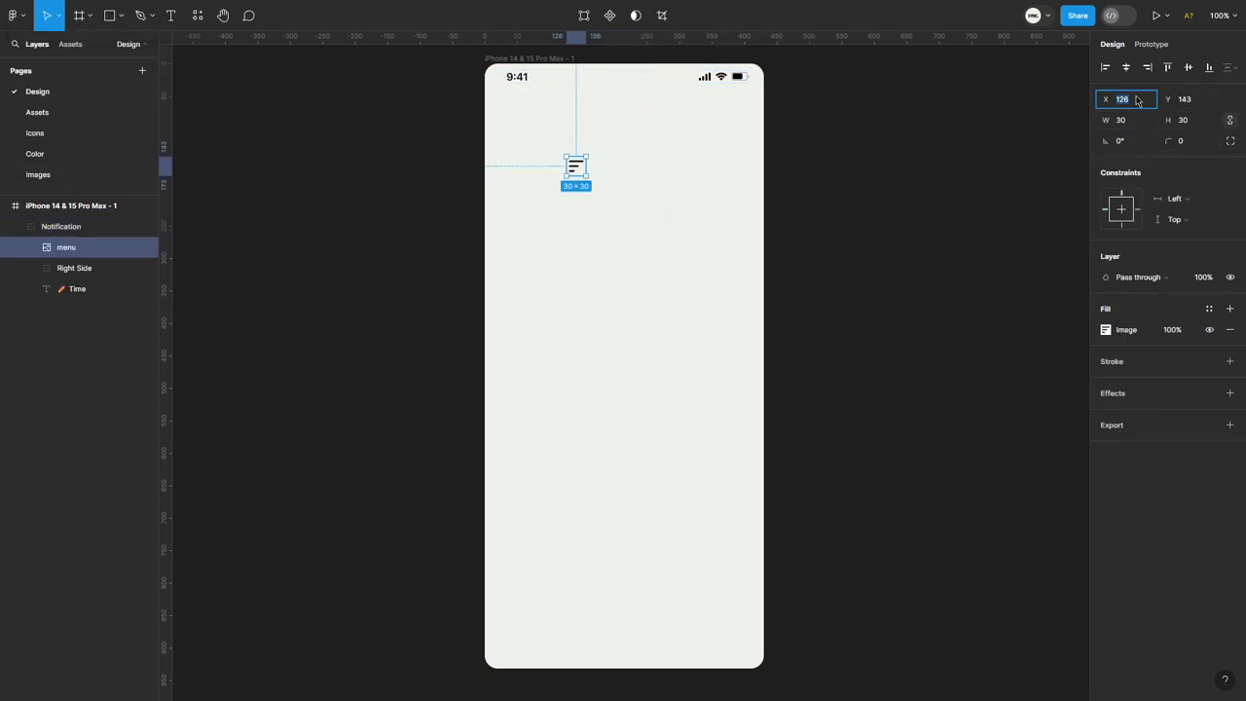
type("20")
key("Return")
left_click_drag(1173, 99, 1063, 104)
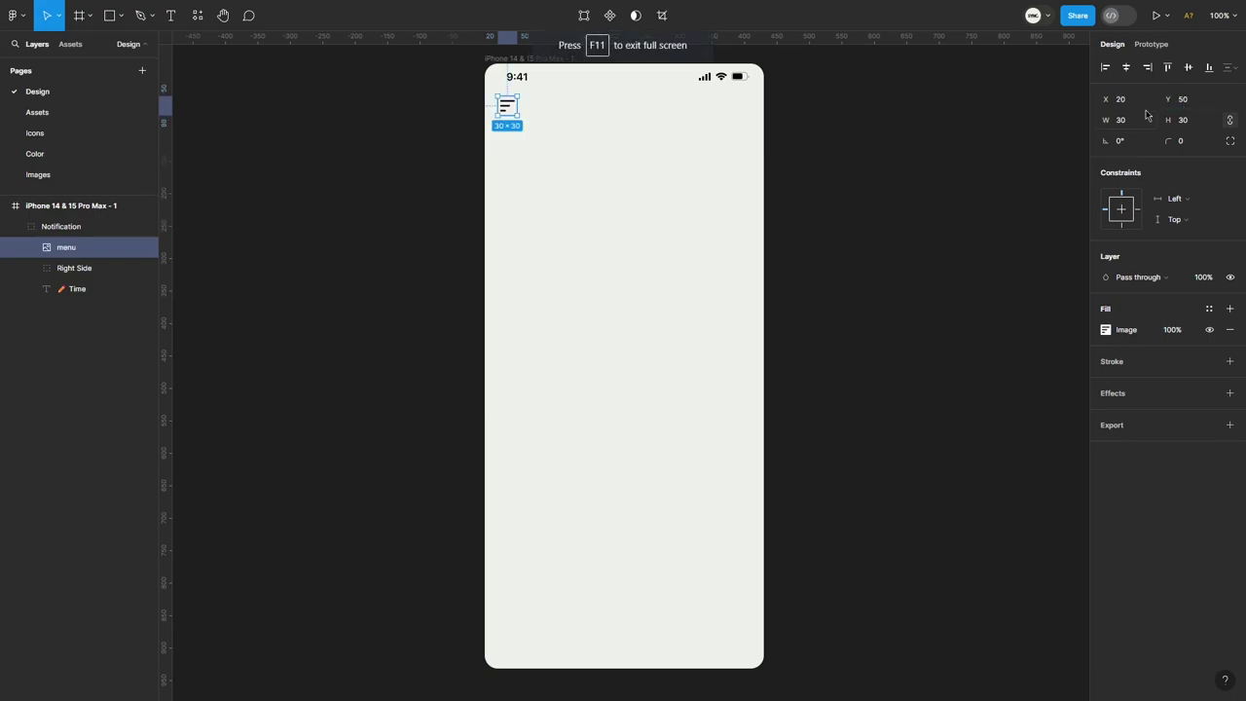
left_click(1189, 102)
left_click(914, 197)
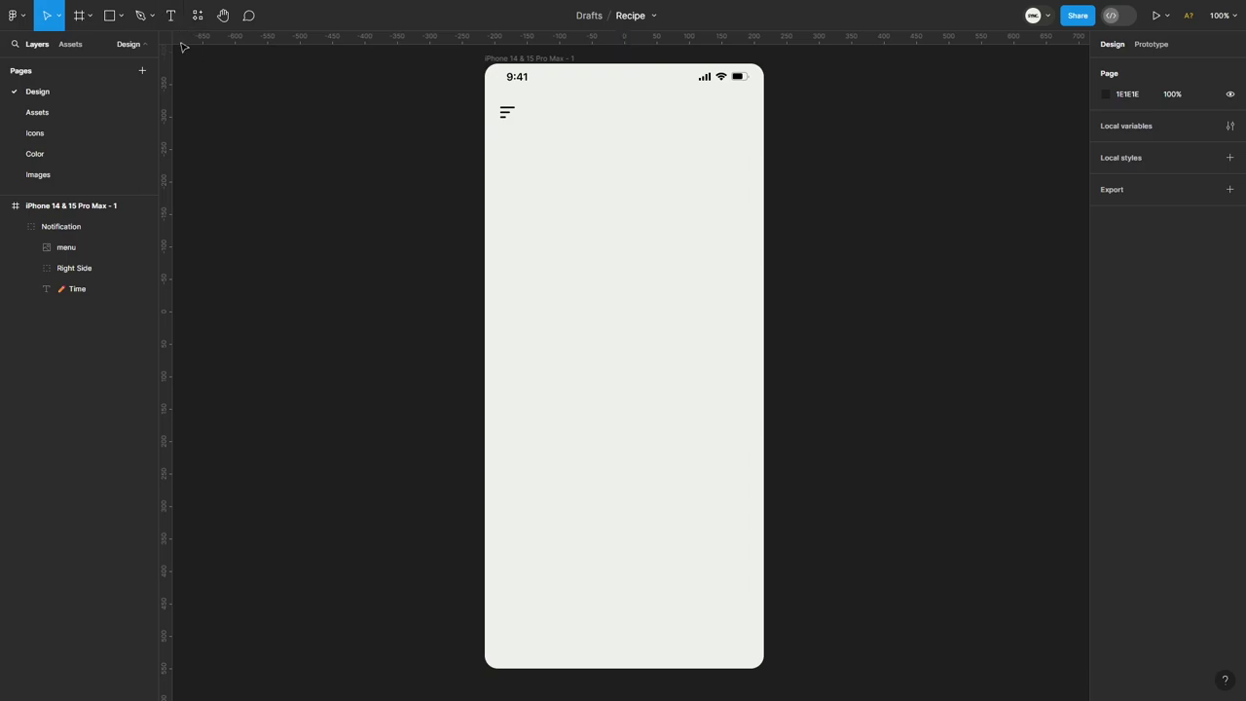
Step: Add the semi bold, size 40 two-line heading 'What would you Like 2 Cook?'
key("t")
left_click(503, 156)
type("What")
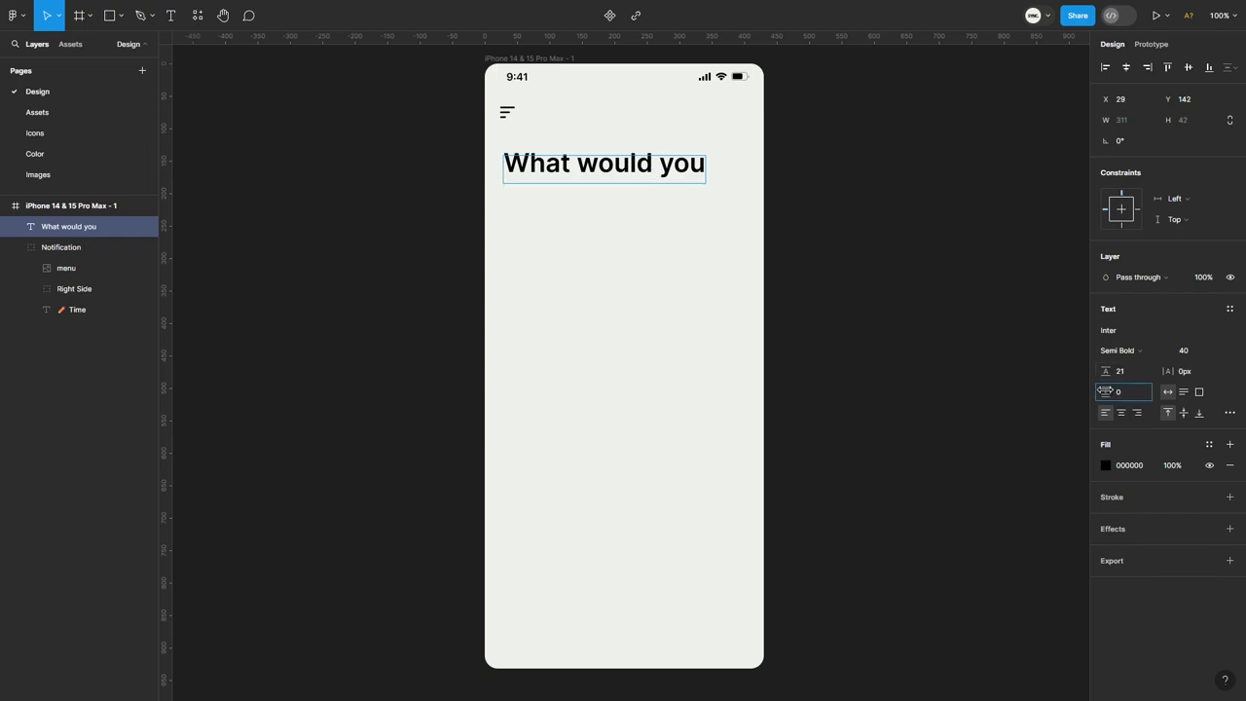
left_click_drag(1125, 394, 1122, 393)
double_click(703, 165)
key("Return")
type("L")
type("i")
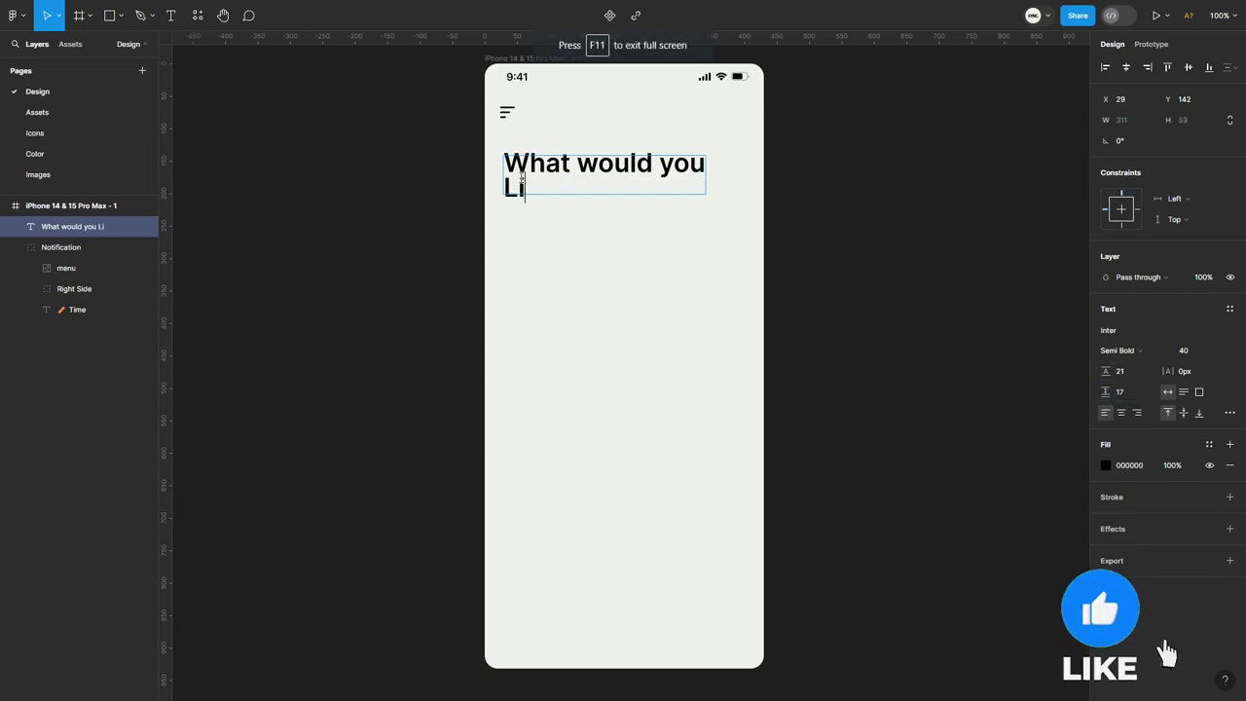
type("ke 2 Cook?")
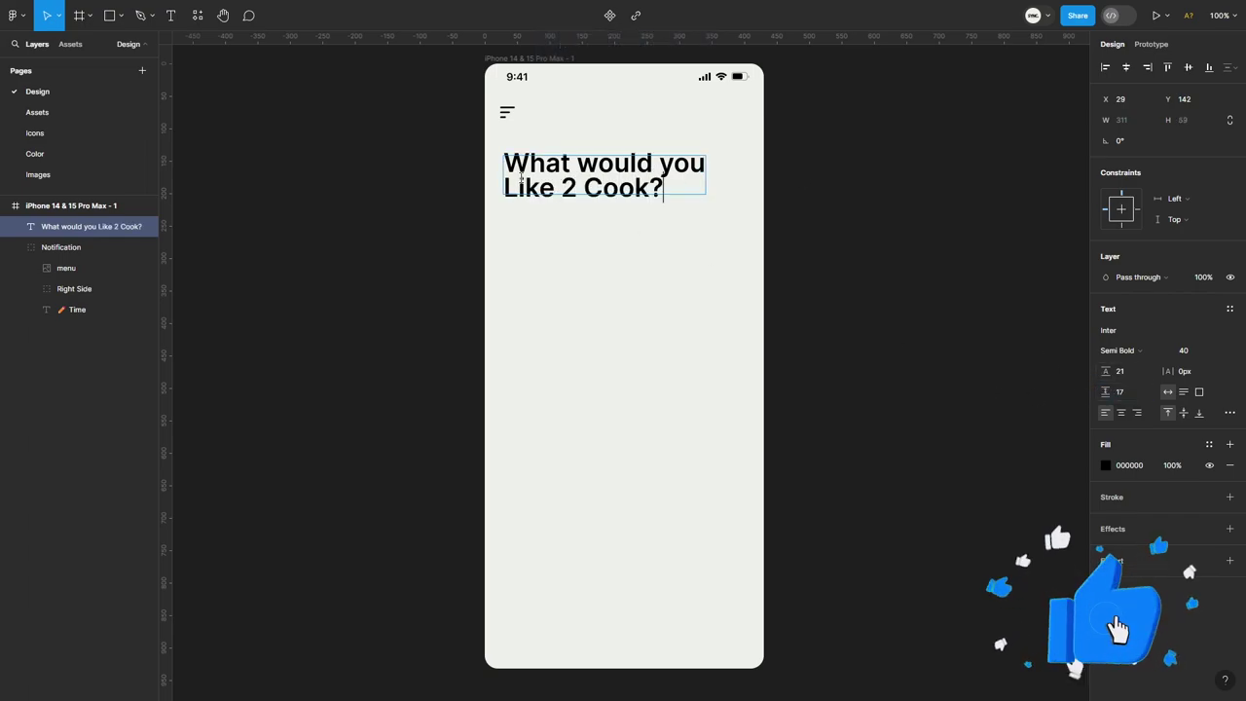
key("Escape")
Step: Change 'Like' to lowercase, set paragraph spacing to 30, and shift the heading to X 20
left_click(1120, 391)
type("25")
key("Return")
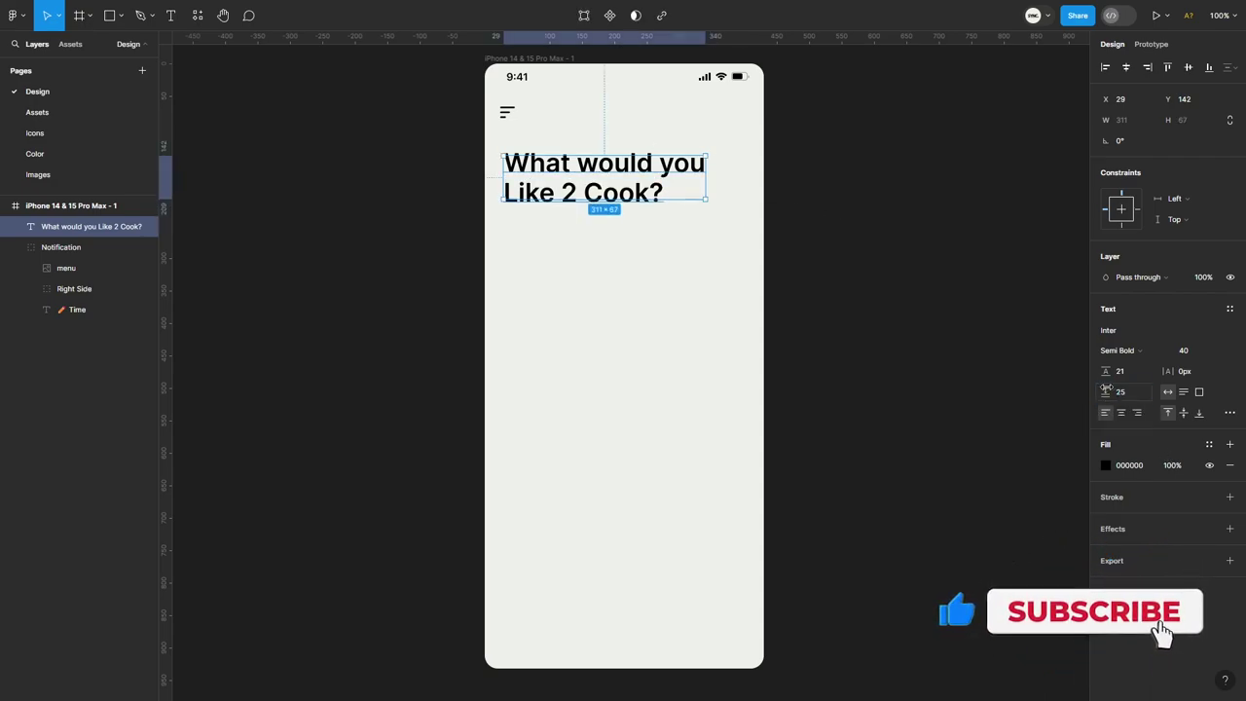
double_click(513, 192)
key("BackSpace")
type("l")
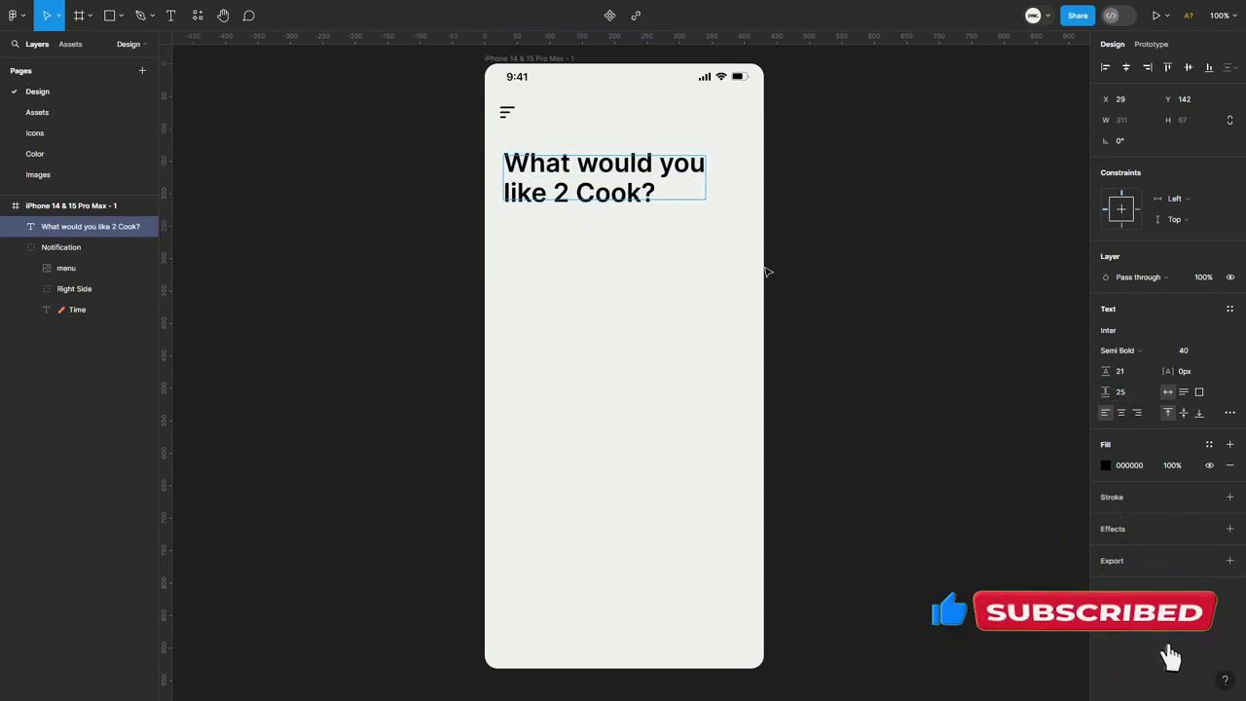
left_click_drag(1105, 391, 1110, 391)
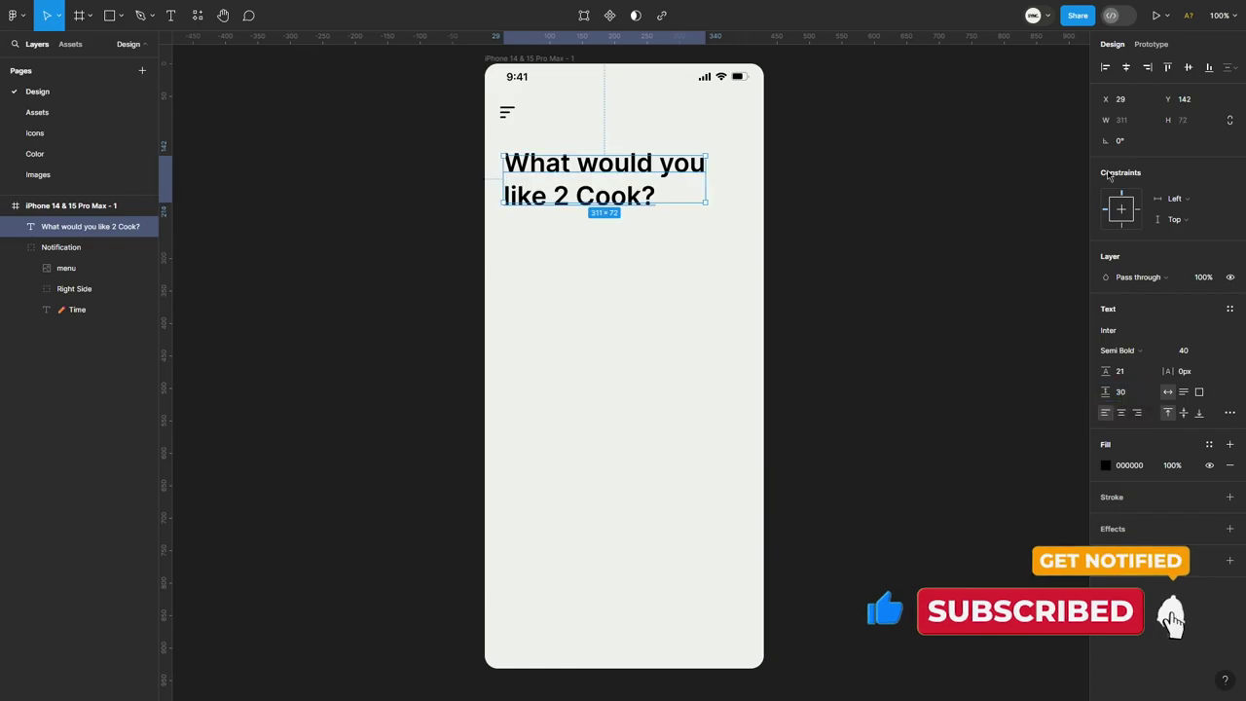
left_click_drag(1116, 98, 1151, 99)
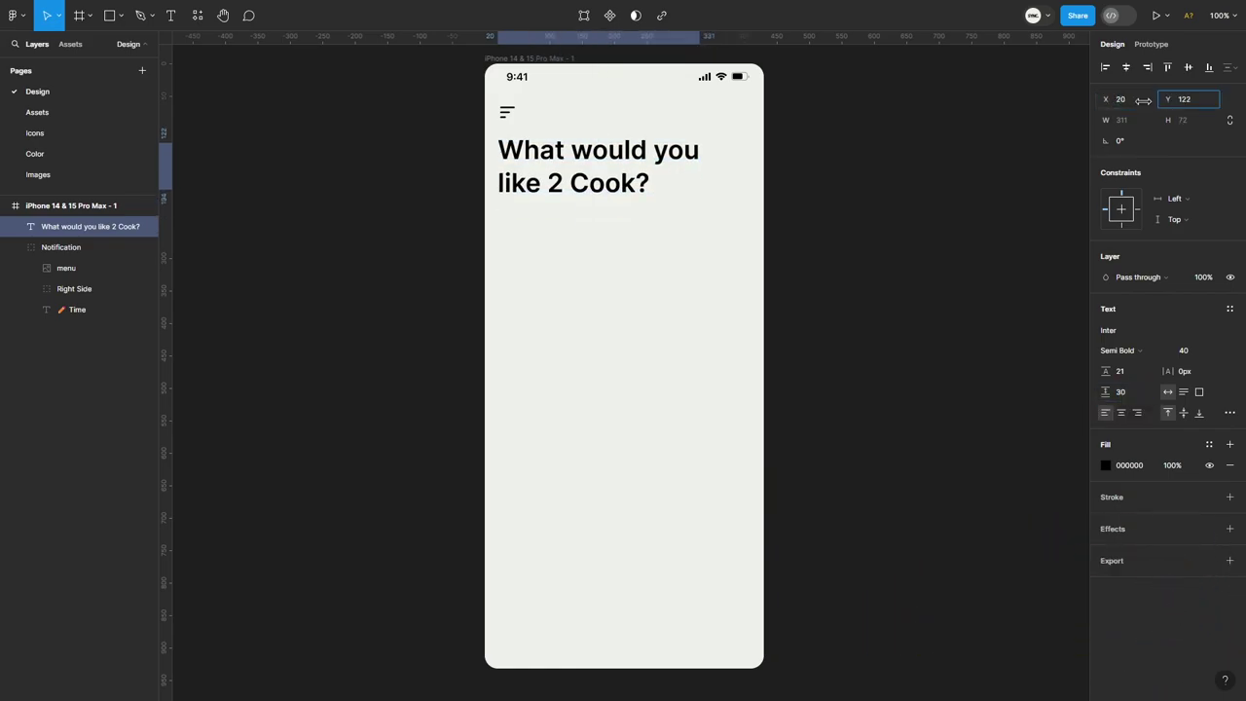
key("Escape")
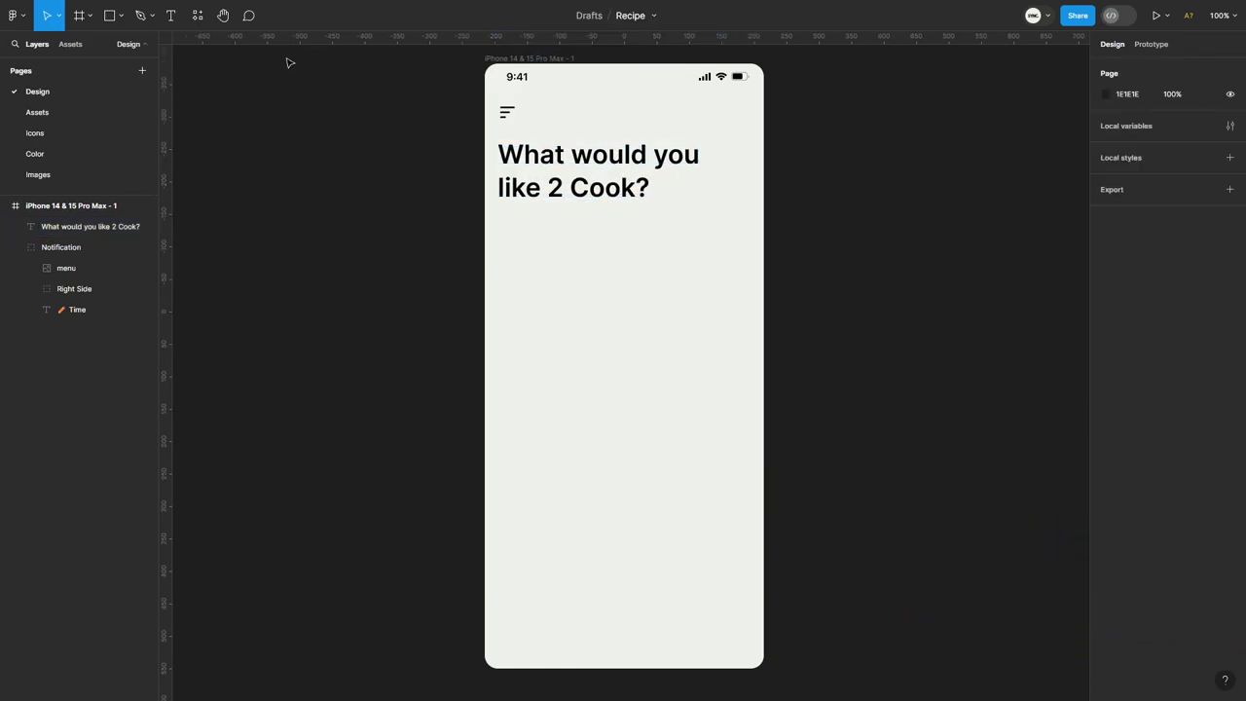
Step: Draw a white 390×71 search-bar rectangle with radius 29 under the heading
key("r")
left_click(545, 260)
mouse_move(559, 264)
left_mouse_down()
mouse_move(540, 264)
mouse_move(752, 252)
left_mouse_up()
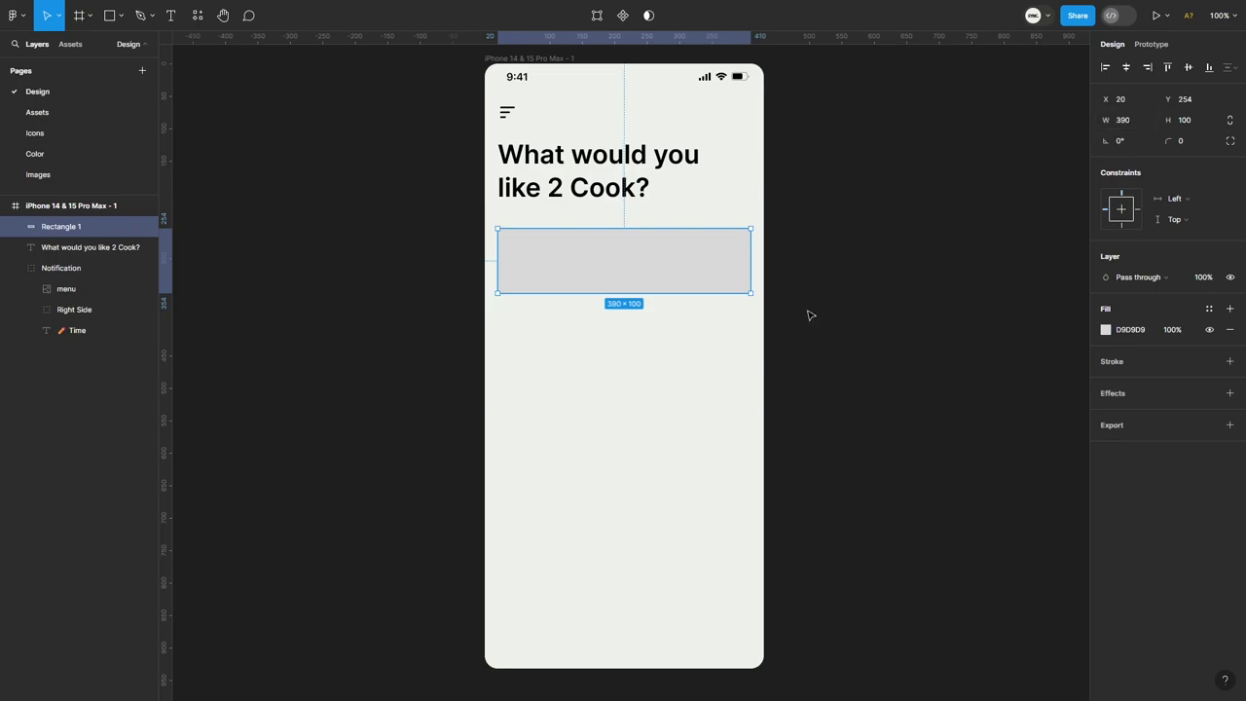
left_click_drag(675, 259, 675, 254)
left_click_drag(1168, 120, 1139, 123)
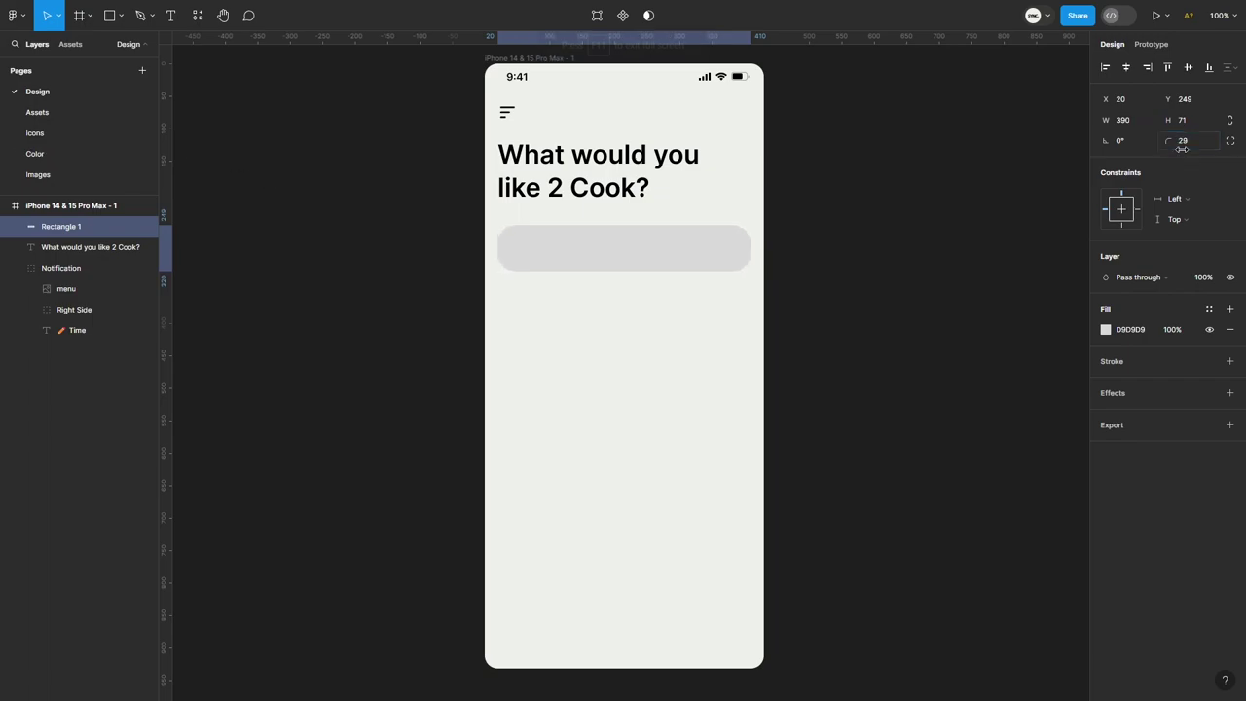
left_click(1105, 329)
left_click_drag(964, 399, 918, 353)
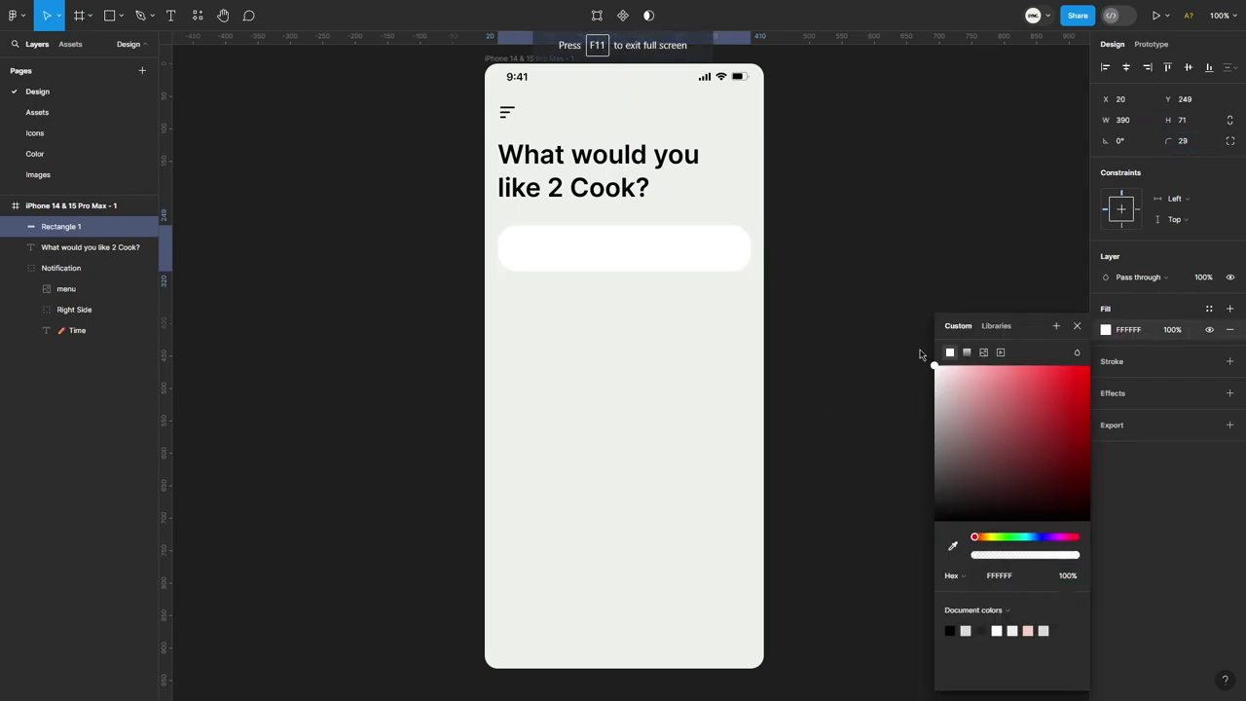
left_click(869, 312)
Step: Place 30×30 filter and magnifier icons at the search bar's right and left ends
key("ctrl+v")
type("40")
key("Return")
left_click_drag(623, 366, 732, 254)
type("0")
key("Return")
key("ctrl+v")
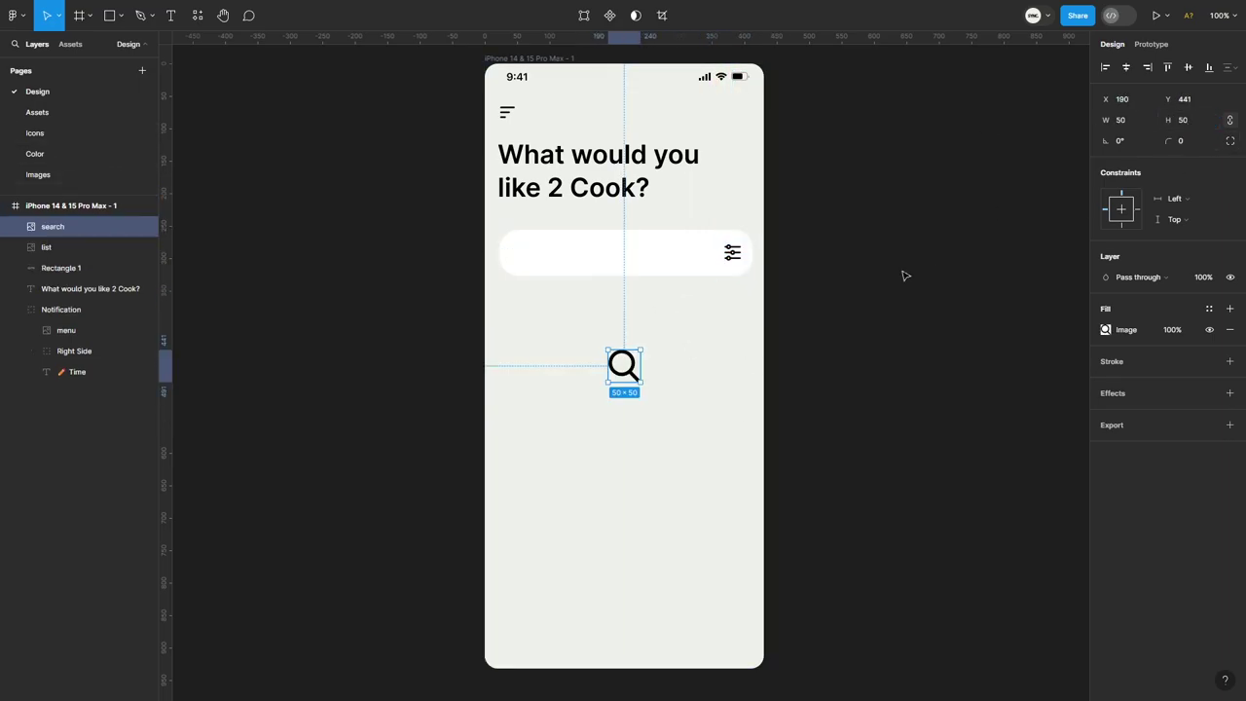
type("30")
key("Return")
left_click_drag(619, 360, 517, 254)
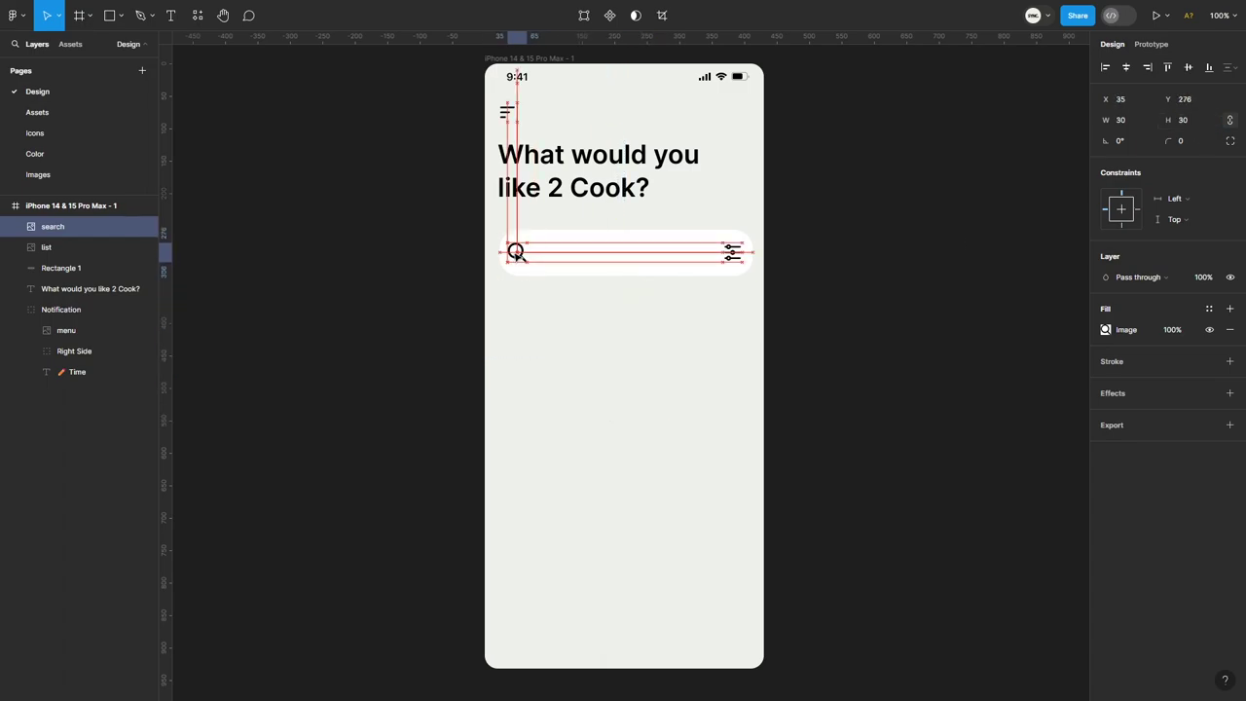
left_click(570, 330)
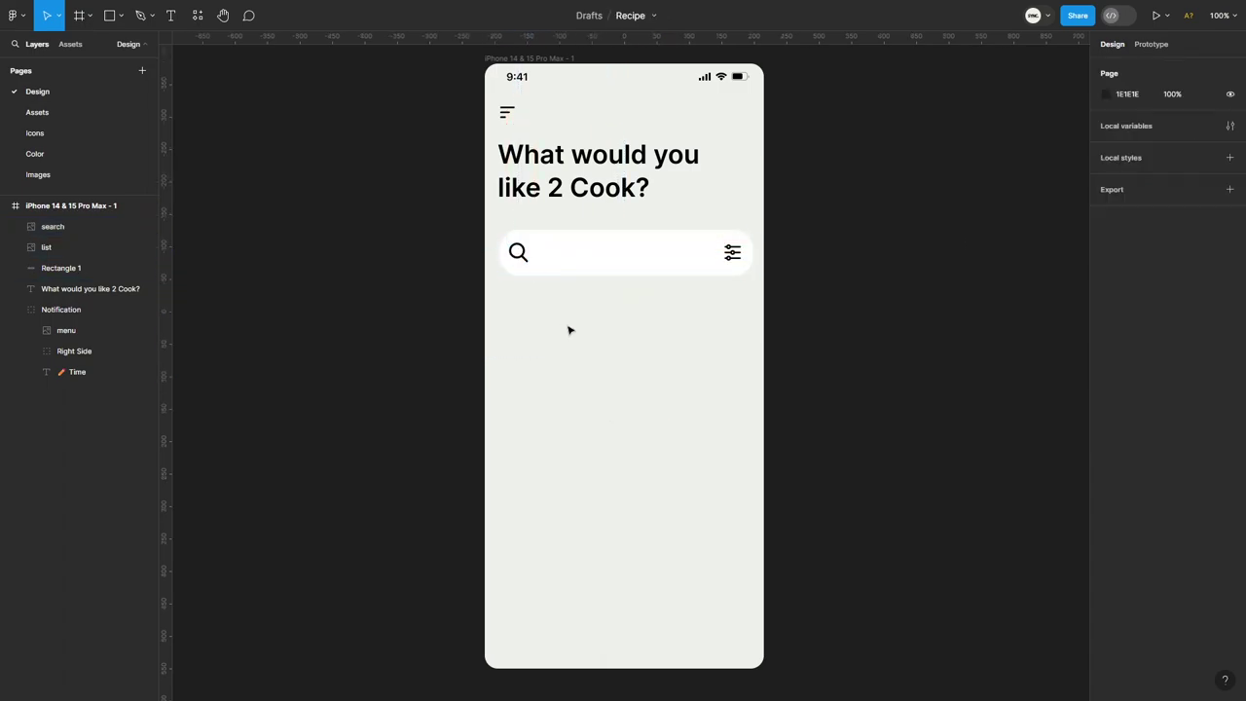
Step: Add 20px light grey 'Search for your query' placeholder in the bar; move Notification layer to top
left_click(170, 17)
left_click(543, 341)
type("S")
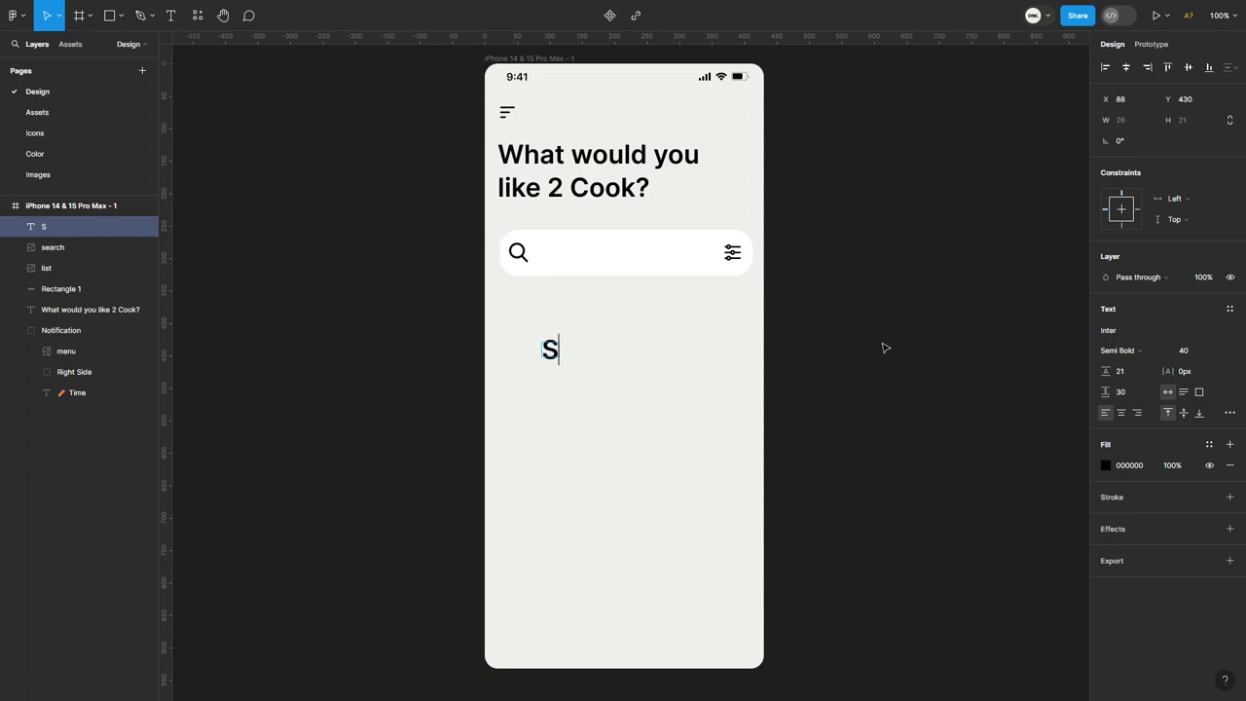
left_click(1216, 350)
left_click(1198, 291)
type("S")
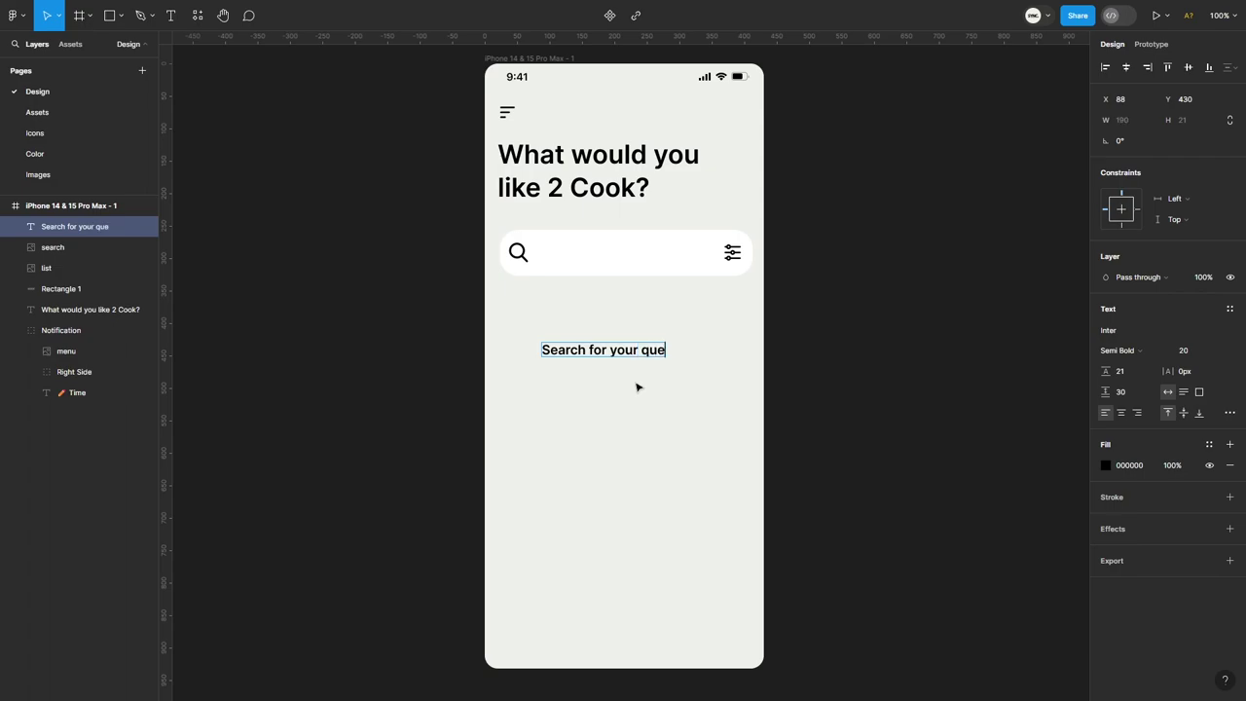
key("Escape")
left_click(1106, 465)
left_click(936, 401)
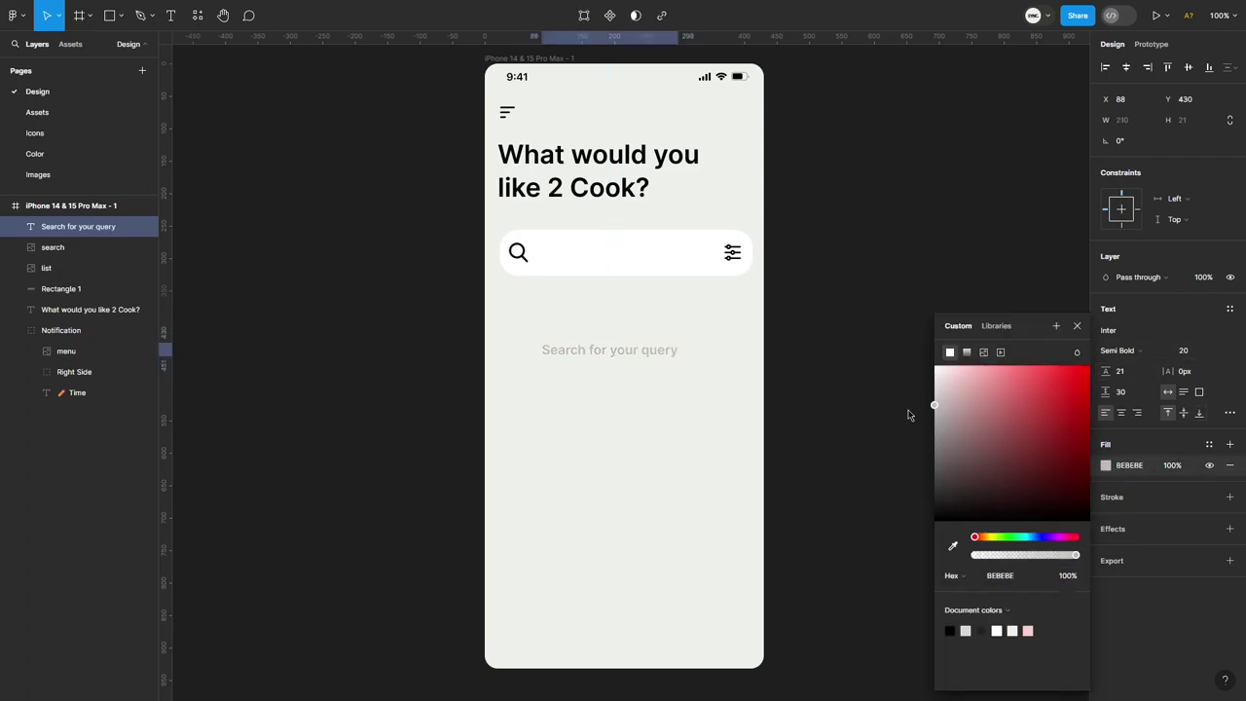
left_click_drag(596, 351, 593, 253)
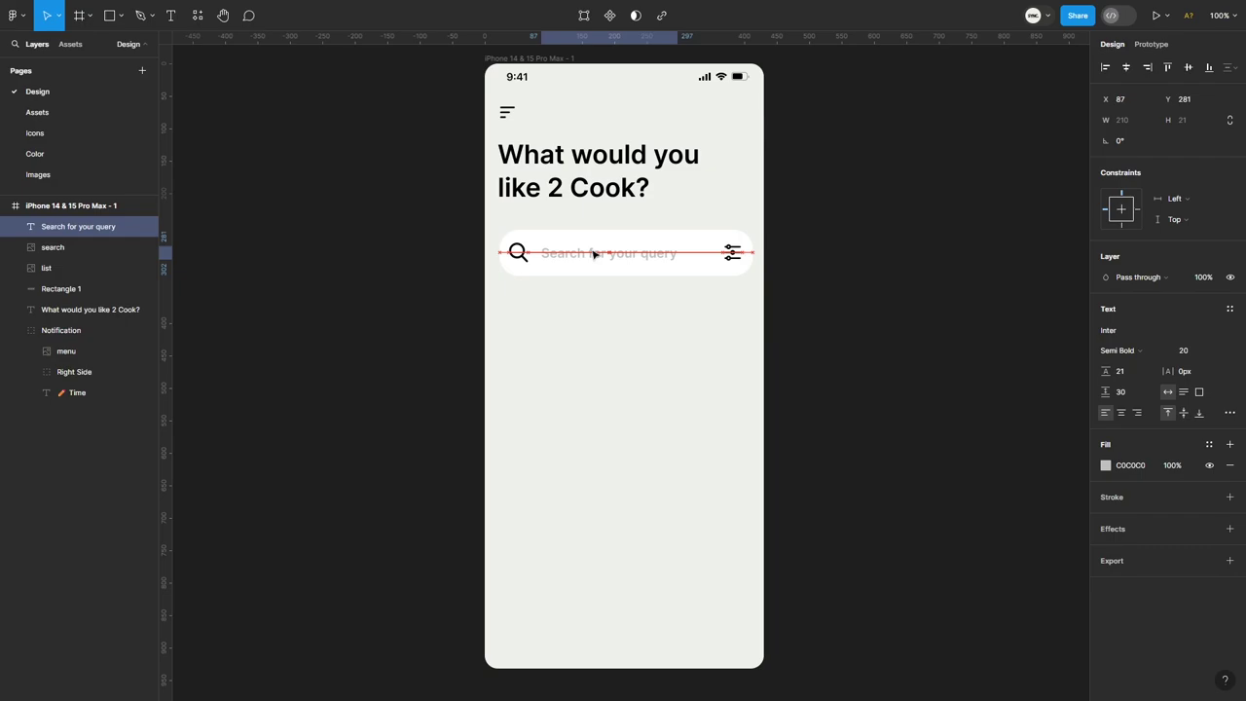
left_click_drag(61, 289, 61, 224)
Step: Move the menu layer above the heading layer in the layers panel
left_click(62, 269)
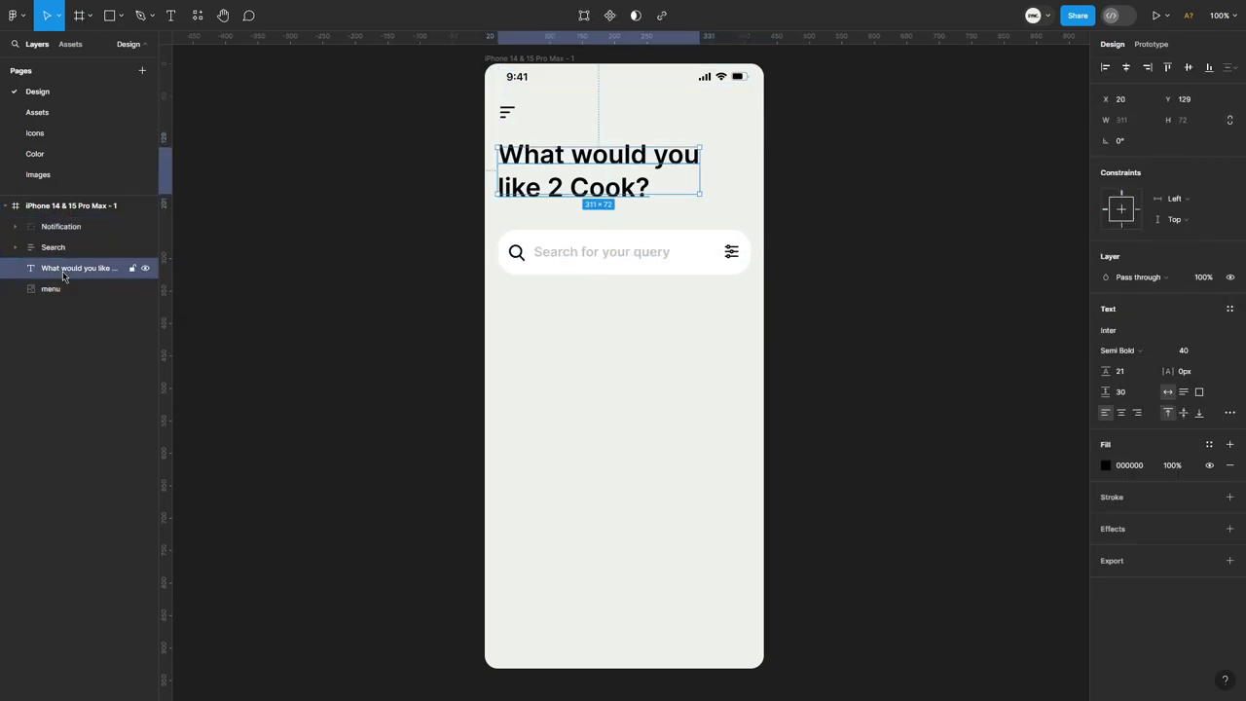
left_click(51, 290)
left_click_drag(51, 289, 50, 268)
left_click(281, 419)
Step: Add 'Latest Recipes' text in Medium weight, size 20, just below the search bar
key("t")
left_click(521, 356)
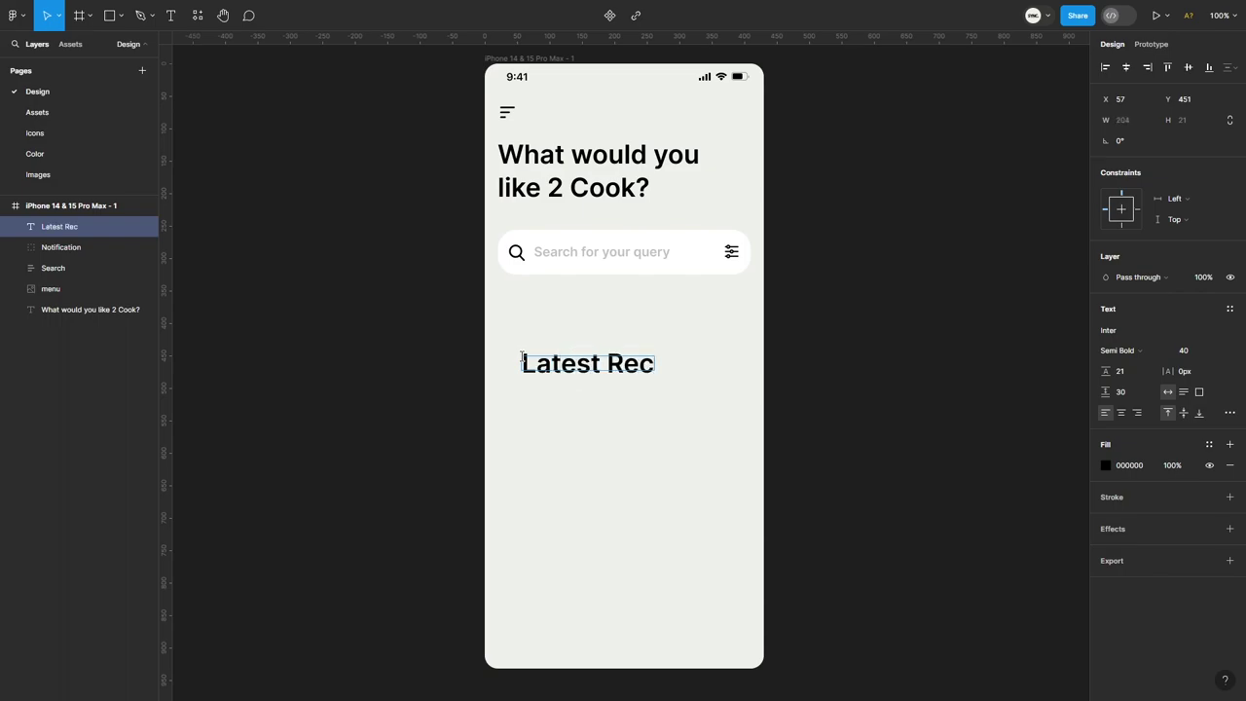
type("es")
key("Escape")
left_click(1120, 351)
left_click(1062, 332)
left_click(1190, 351)
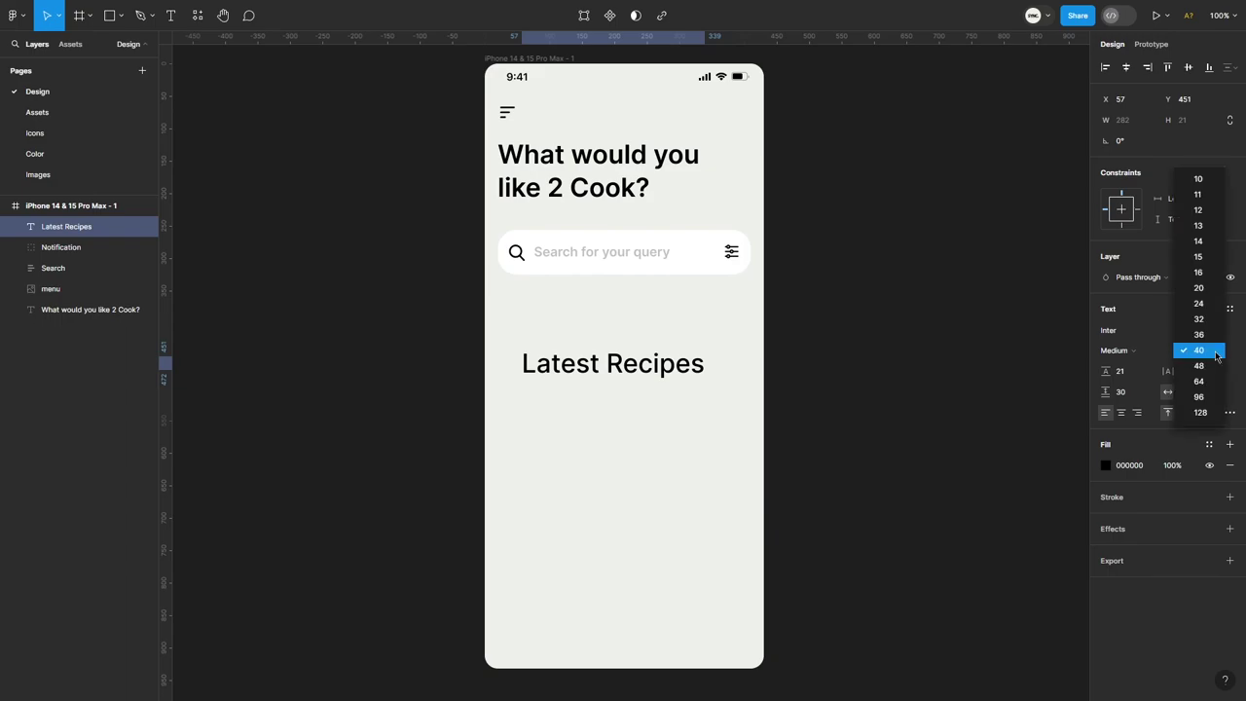
left_click(1213, 295)
mouse_move(563, 363)
left_mouse_down()
mouse_move(541, 310)
mouse_move(535, 317)
left_mouse_up()
left_click(905, 338)
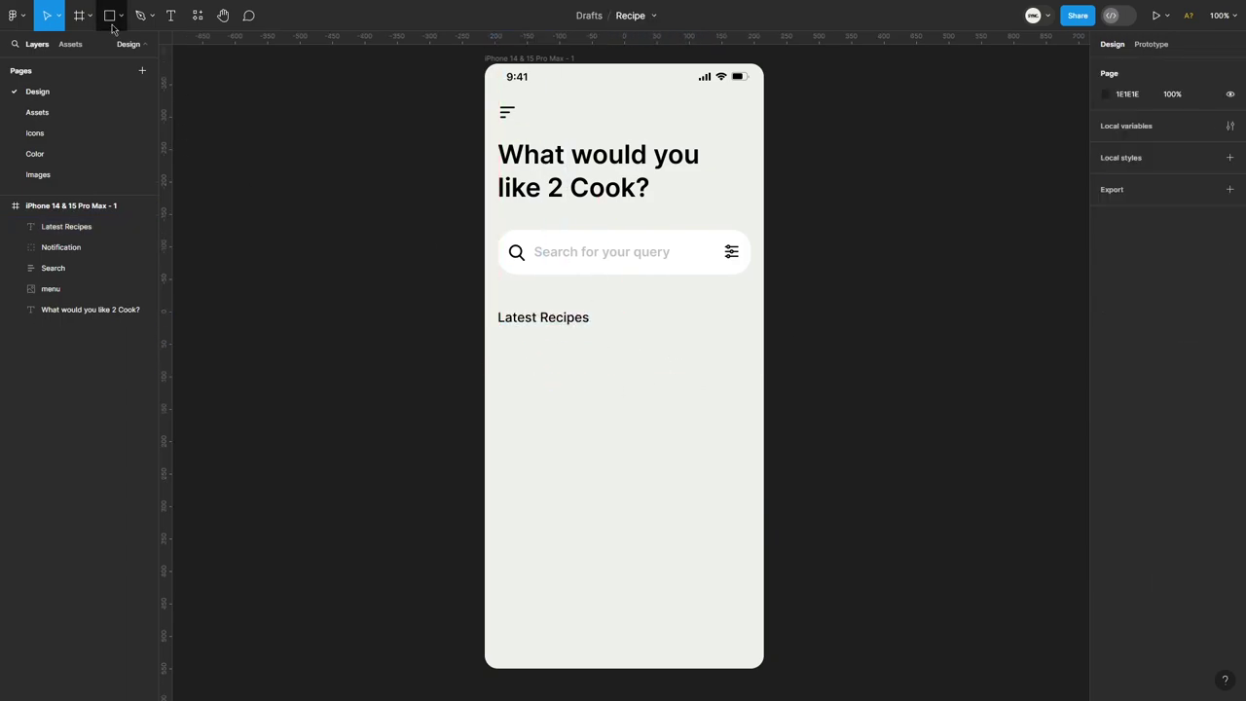
left_click(110, 14)
Step: Draw a white card rectangle below the Latest Recipes heading
left_click(498, 349)
mouse_move(562, 379)
left_mouse_down()
mouse_move(625, 378)
mouse_move(598, 517)
mouse_move(576, 500)
left_mouse_up()
left_click(542, 318)
left_click(556, 373, "shift")
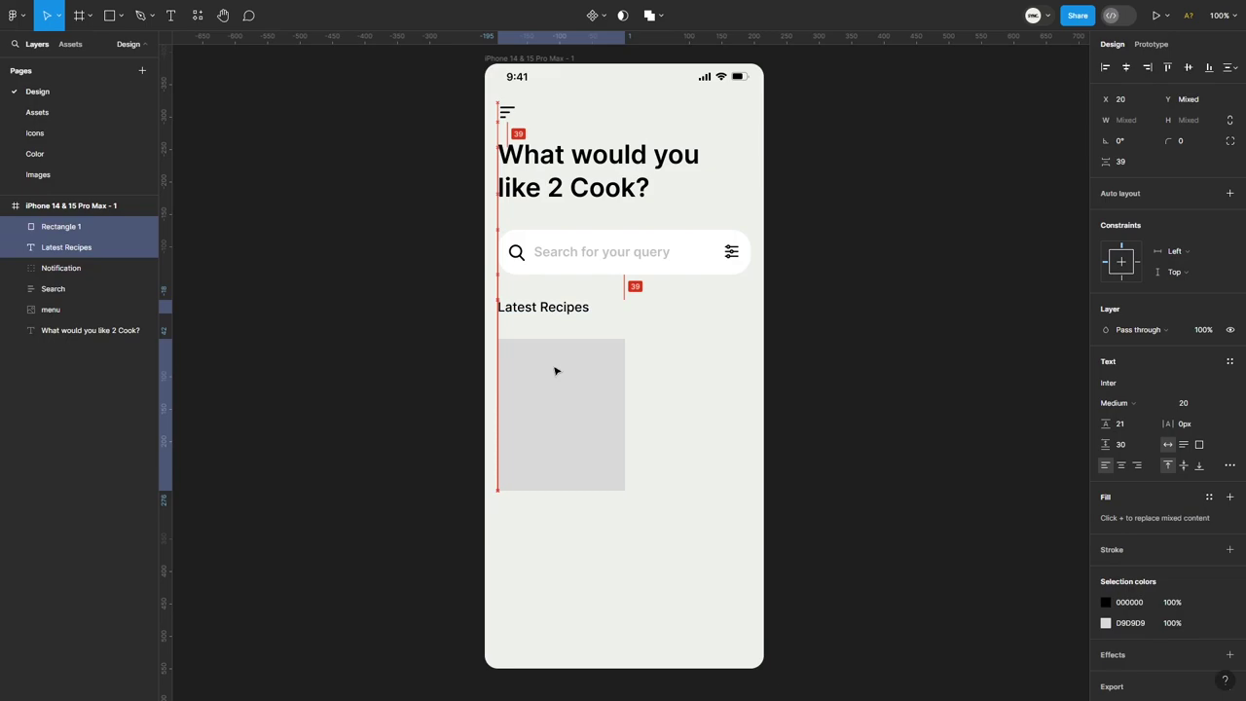
left_click_drag(556, 373, 579, 370)
left_click(582, 376)
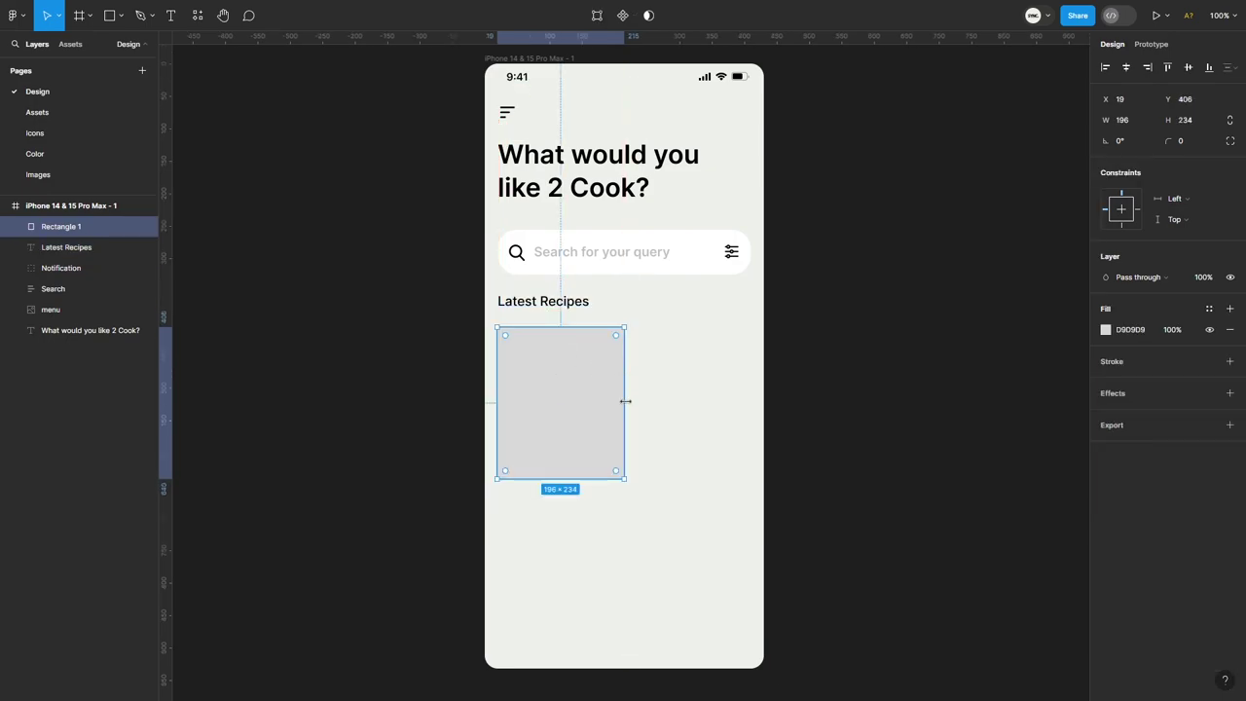
left_click(1105, 329)
left_click_drag(973, 402, 935, 360)
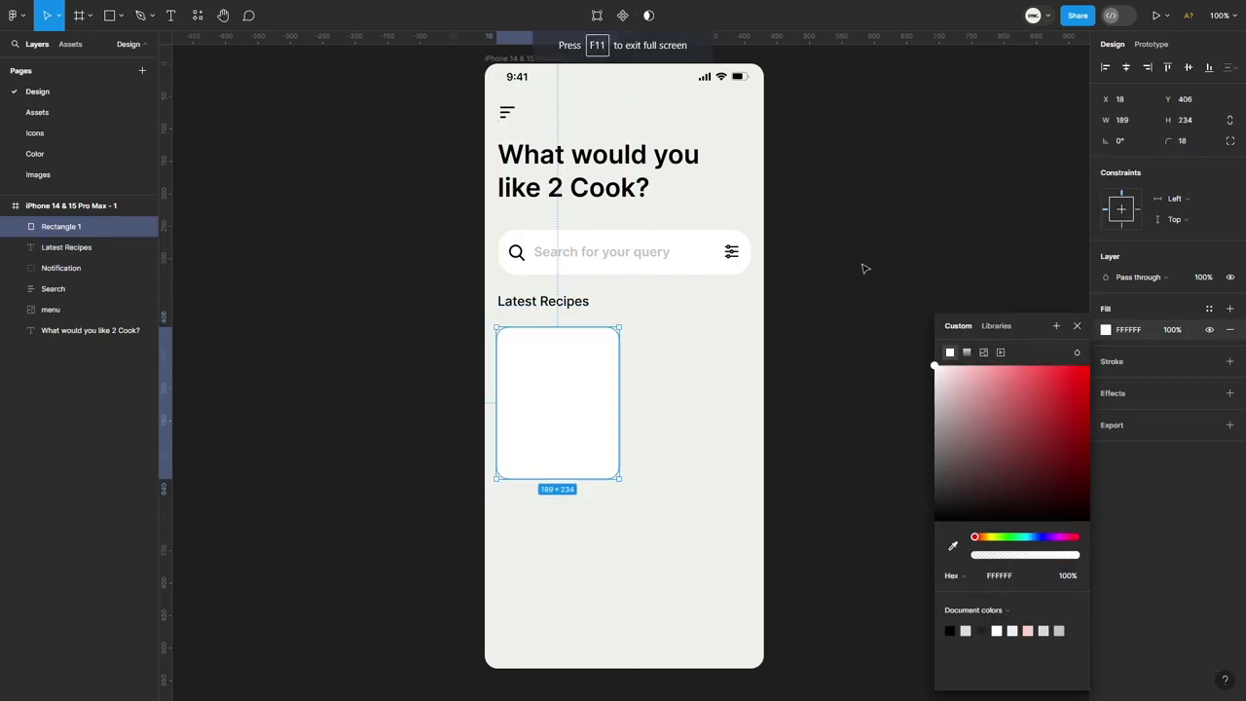
left_click(862, 270)
Step: Paste the burger image, shrink it to 155×156, and centre it in the card
key("ctrl+v")
left_click_drag(621, 457, 598, 392)
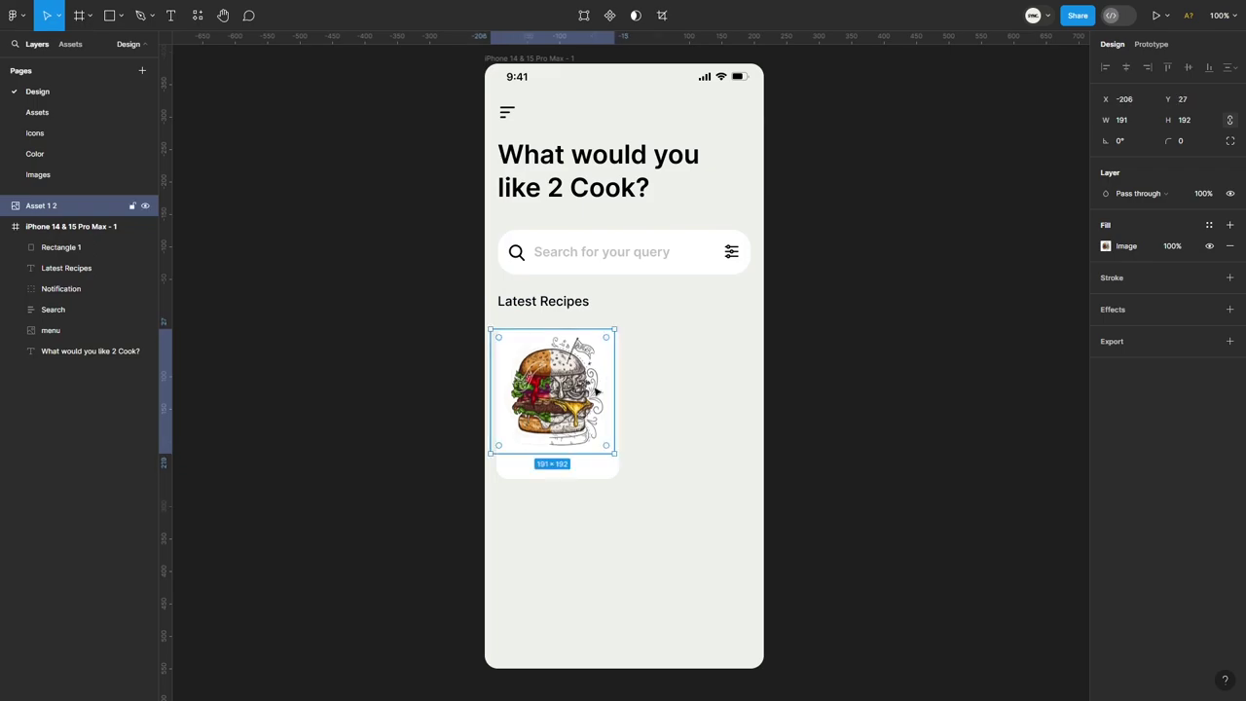
left_click(661, 374)
scroll(633, 380, "up", 5)
left_click(589, 320)
left_click_drag(422, 395, 458, 343)
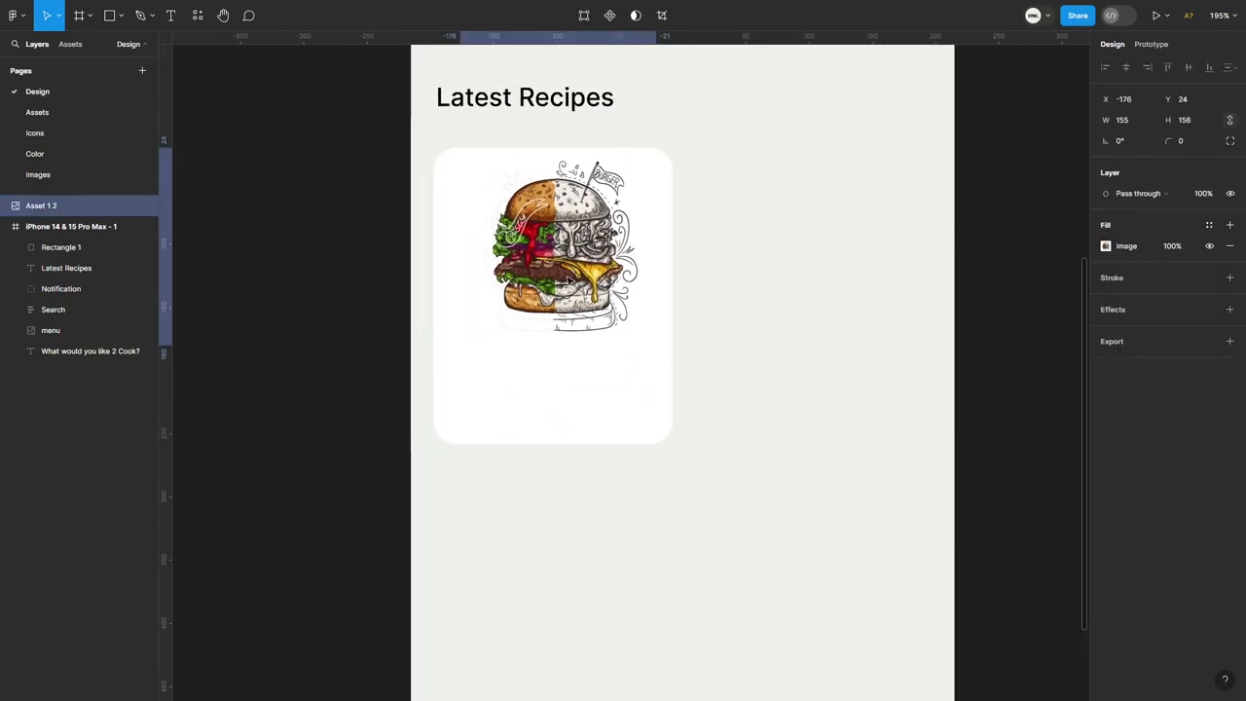
left_click_drag(567, 281, 552, 292)
left_click_drag(12, 204, 29, 222)
left_click_drag(545, 253, 551, 259)
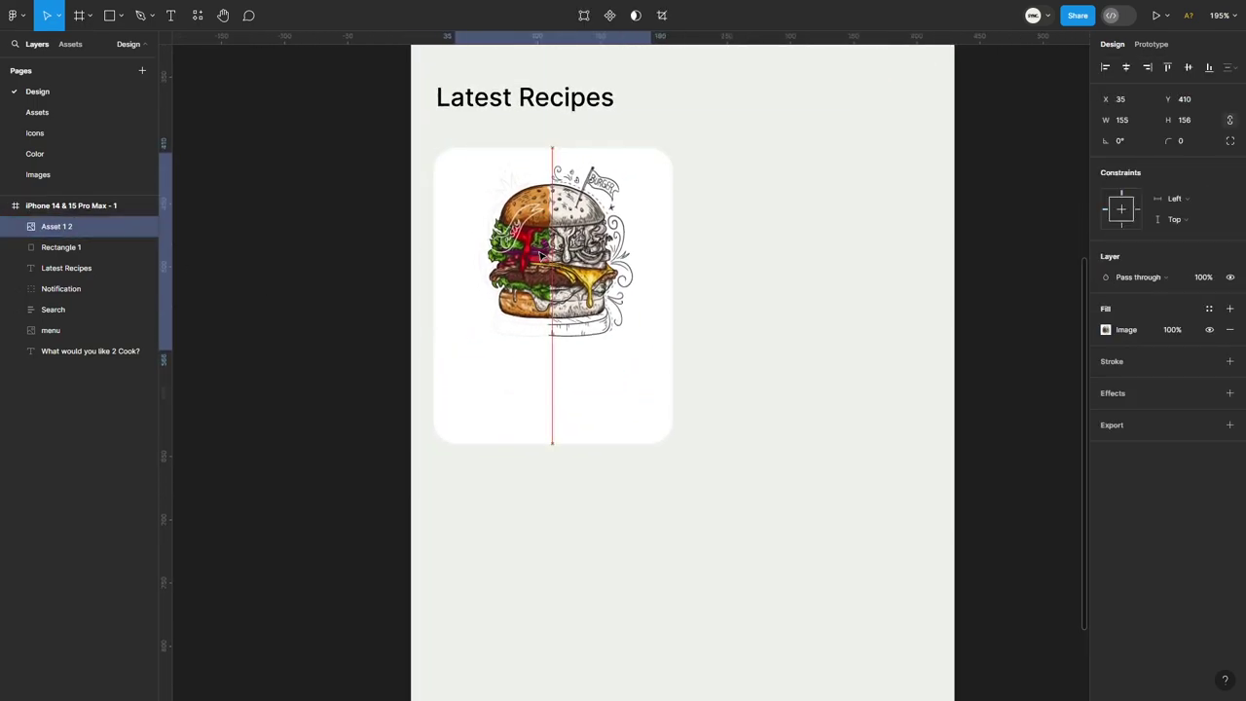
Step: Add a bold, size 16 'Special Burger' title centred under the image
key("t")
left_click(462, 398)
type("Special Burger")
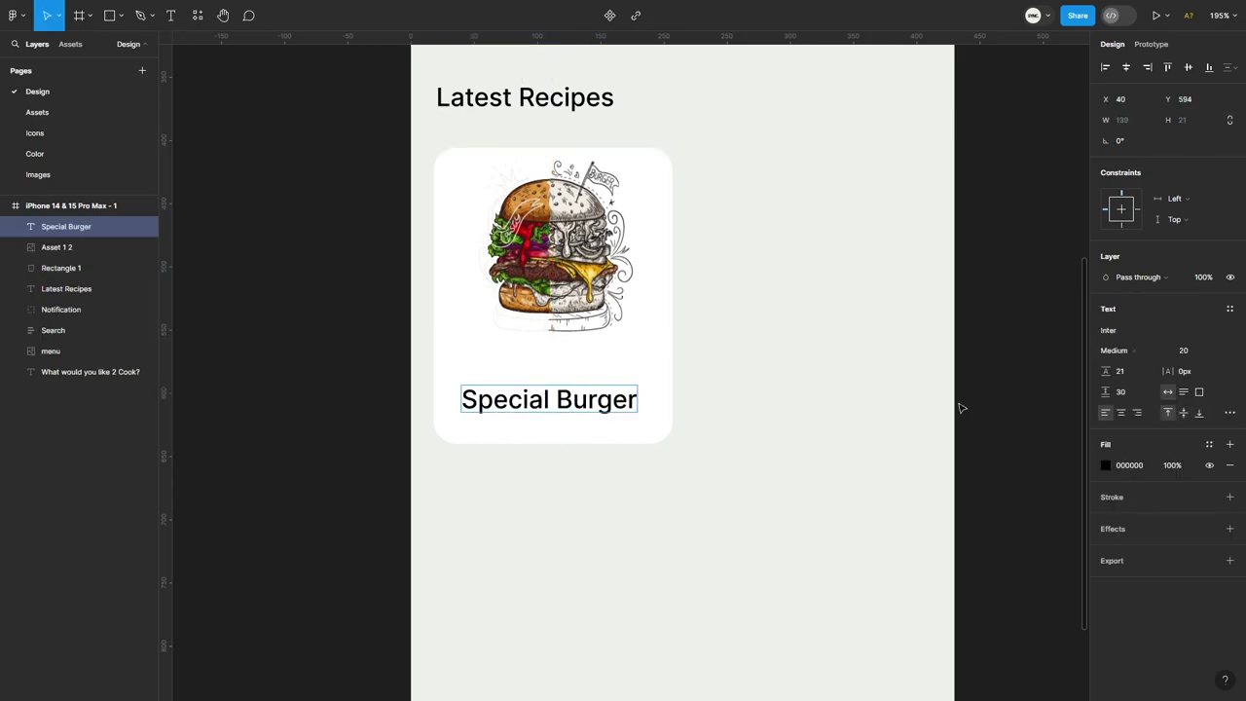
key("Escape")
left_click(1115, 350)
left_click(1140, 378)
left_click(1183, 351)
left_click(1197, 334)
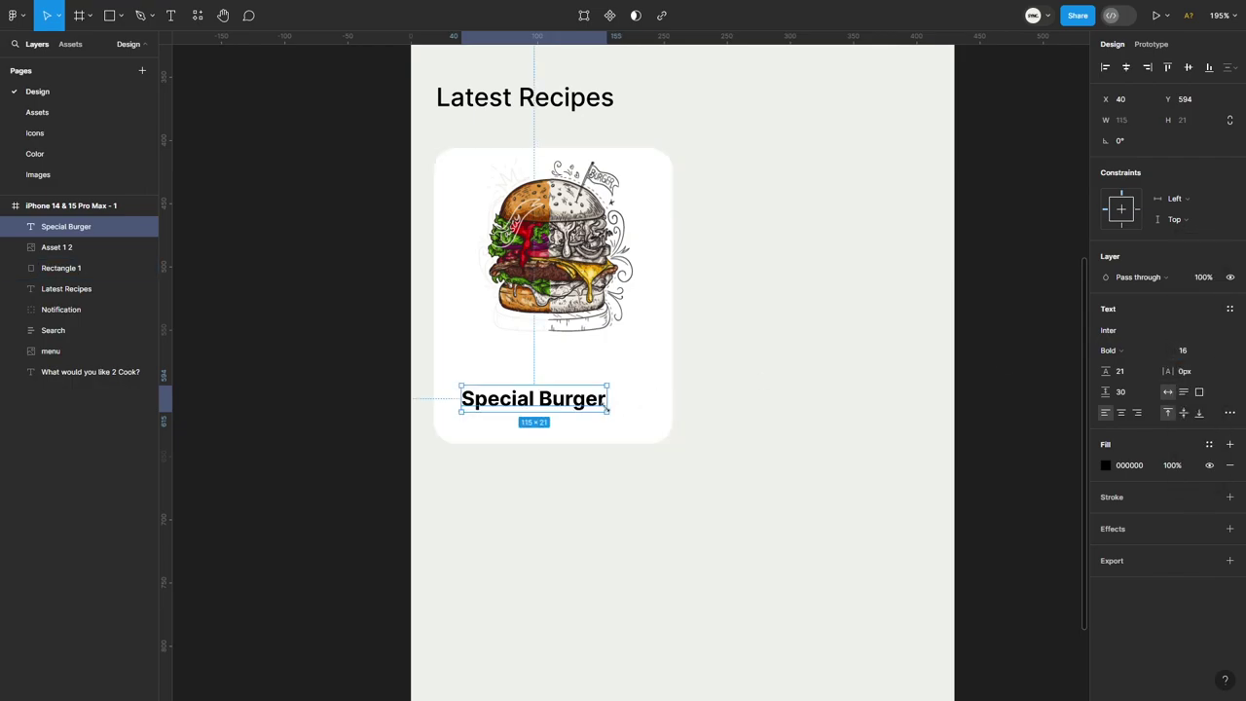
mouse_move(582, 407)
left_mouse_down()
mouse_move(571, 373)
mouse_move(540, 392)
left_mouse_up()
Step: Add a Medium, size 10 '2 Lessons | 3h 12m' subtitle centred under the title
double_click(538, 393)
type("2 Lessons")
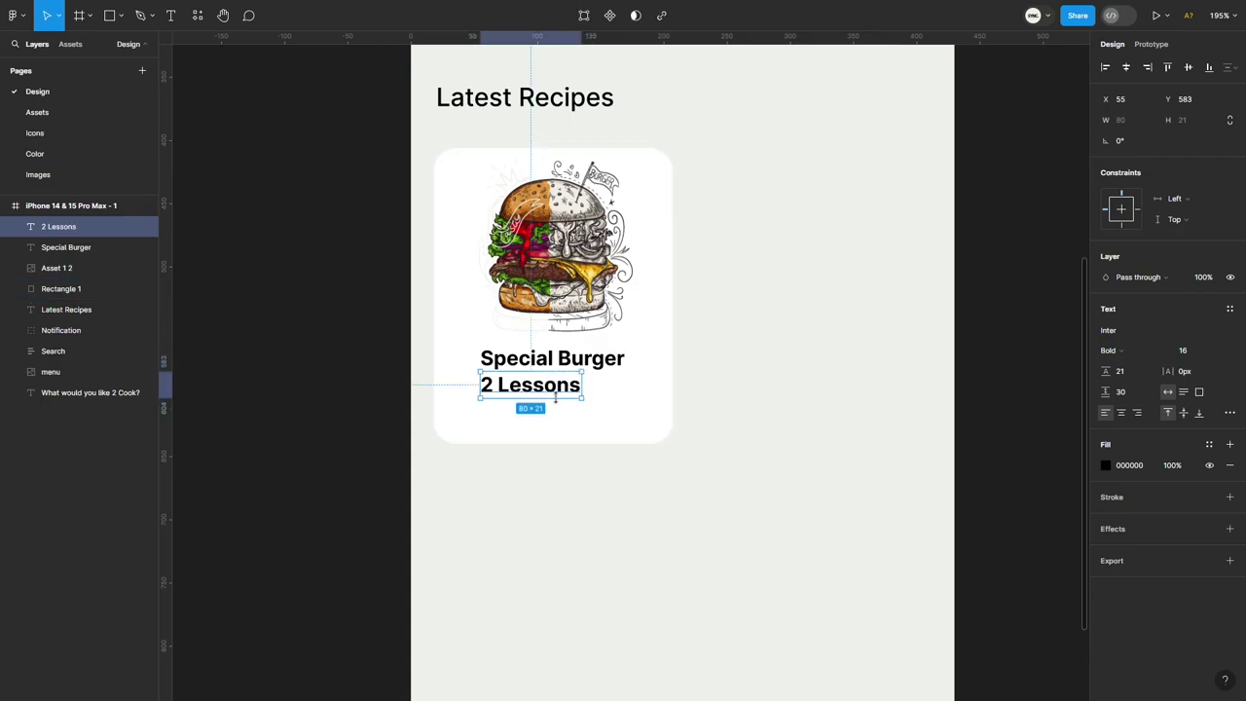
double_click(575, 385)
type("| 3")
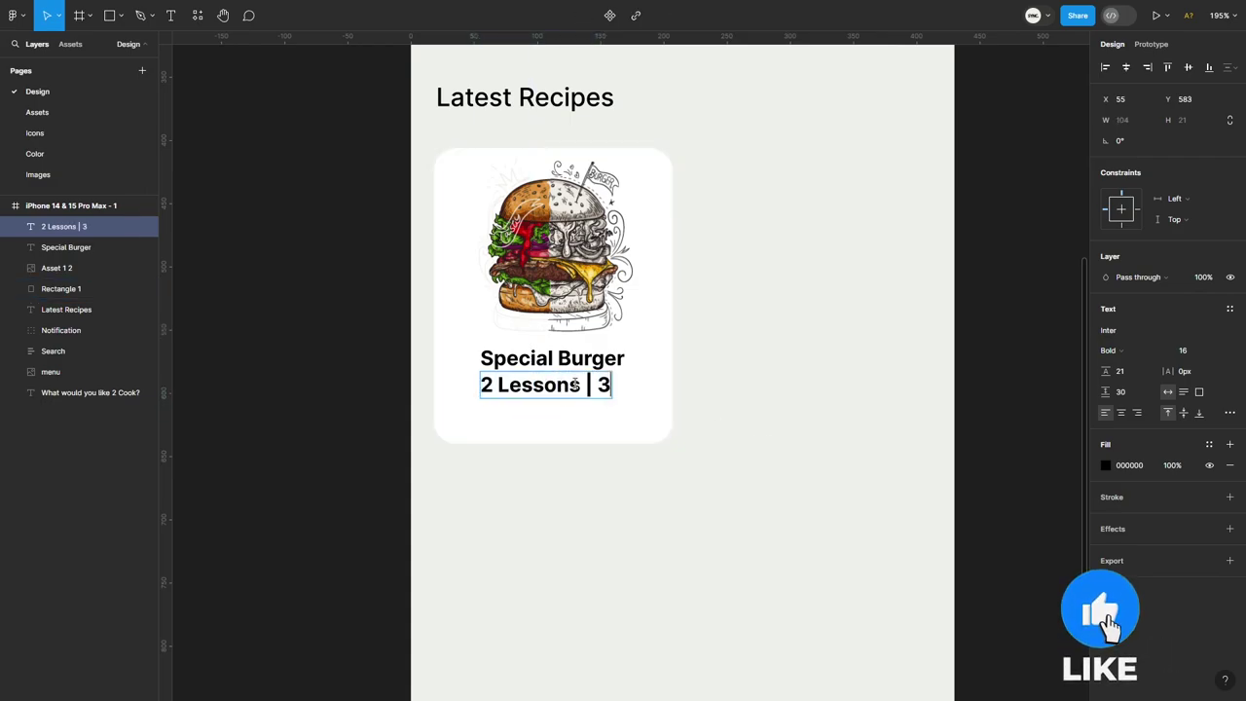
type("h 12m")
key("Escape")
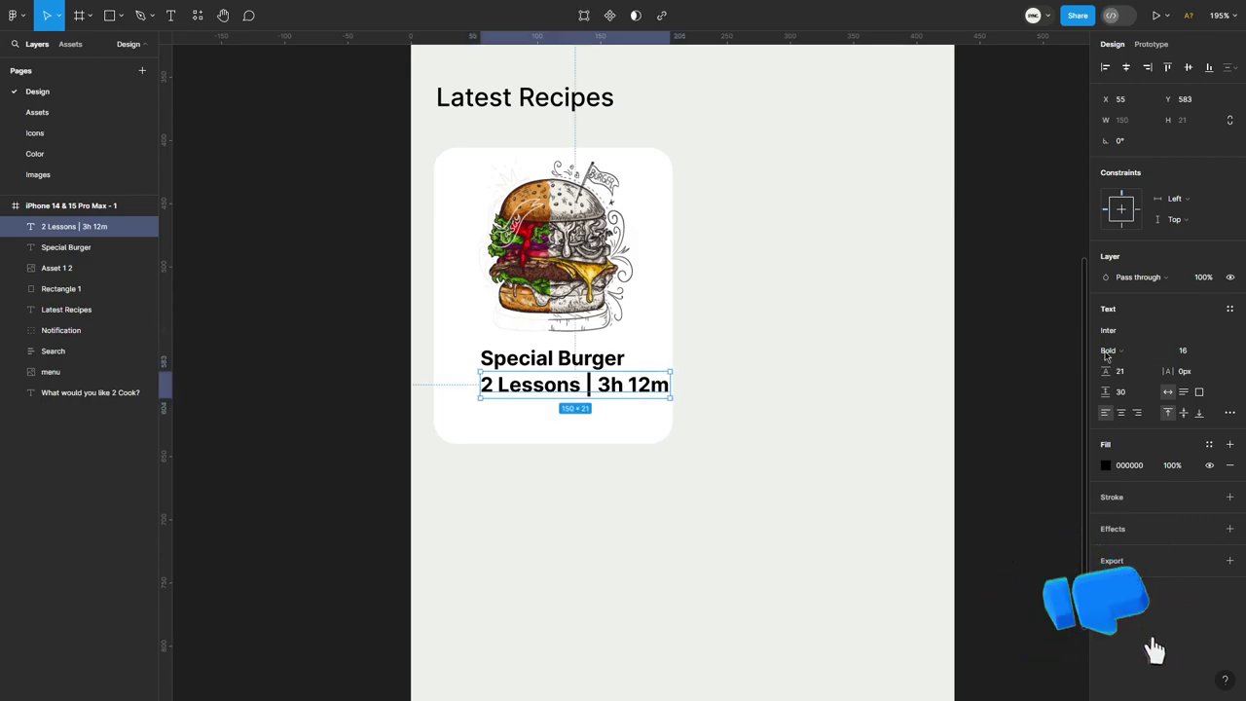
left_click(1114, 351)
left_click(1168, 320)
left_click(1216, 351)
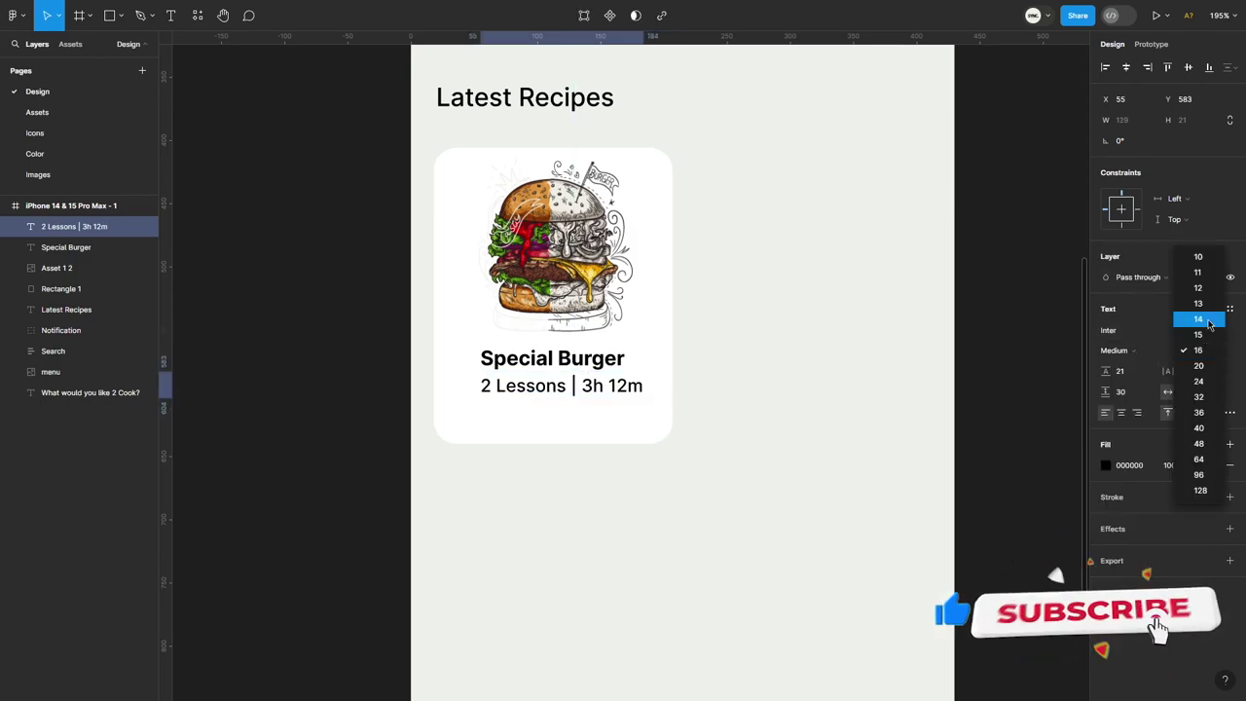
left_click(1197, 255)
left_click_drag(518, 388, 532, 387)
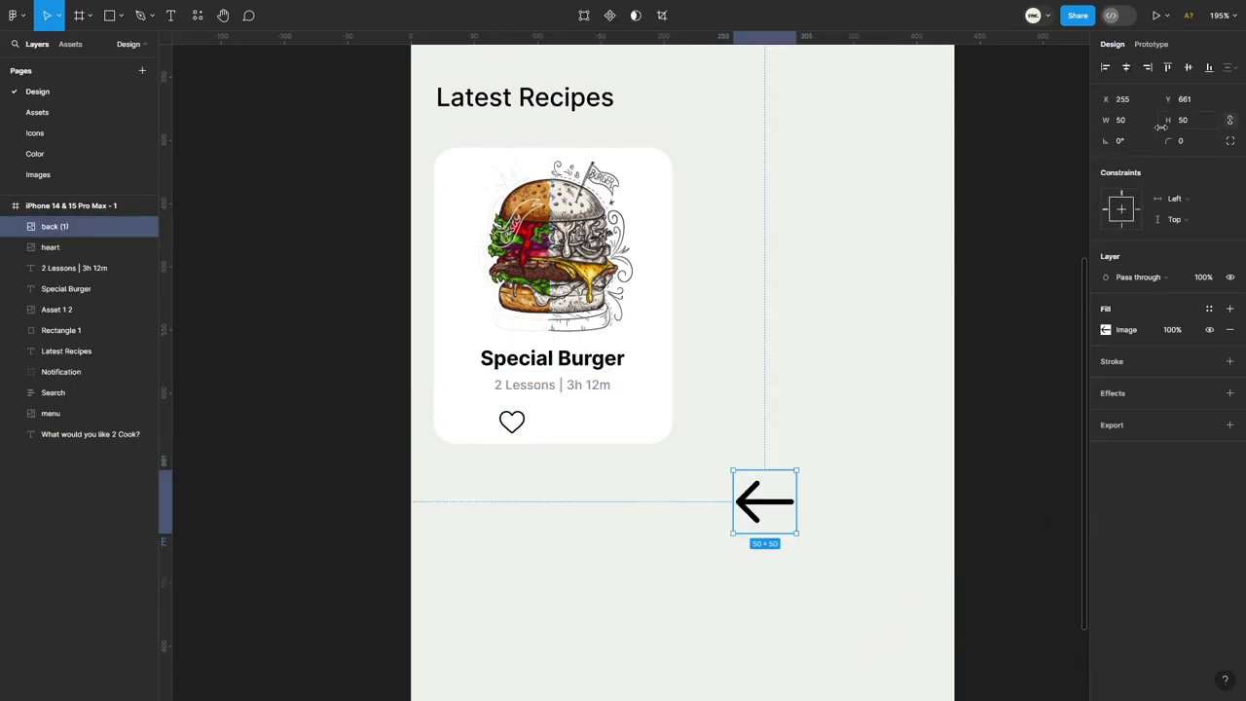
Step: Place the diagonal arrow beside the heart and group the two icons
mouse_move(766, 468)
left_mouse_down()
mouse_move(741, 514)
mouse_move(571, 420)
mouse_move(592, 424)
left_mouse_up()
left_click(512, 422, "shift")
key("ctrl+g")
Step: Group the burger card's layers and duplicate the card to the right
left_click(718, 168)
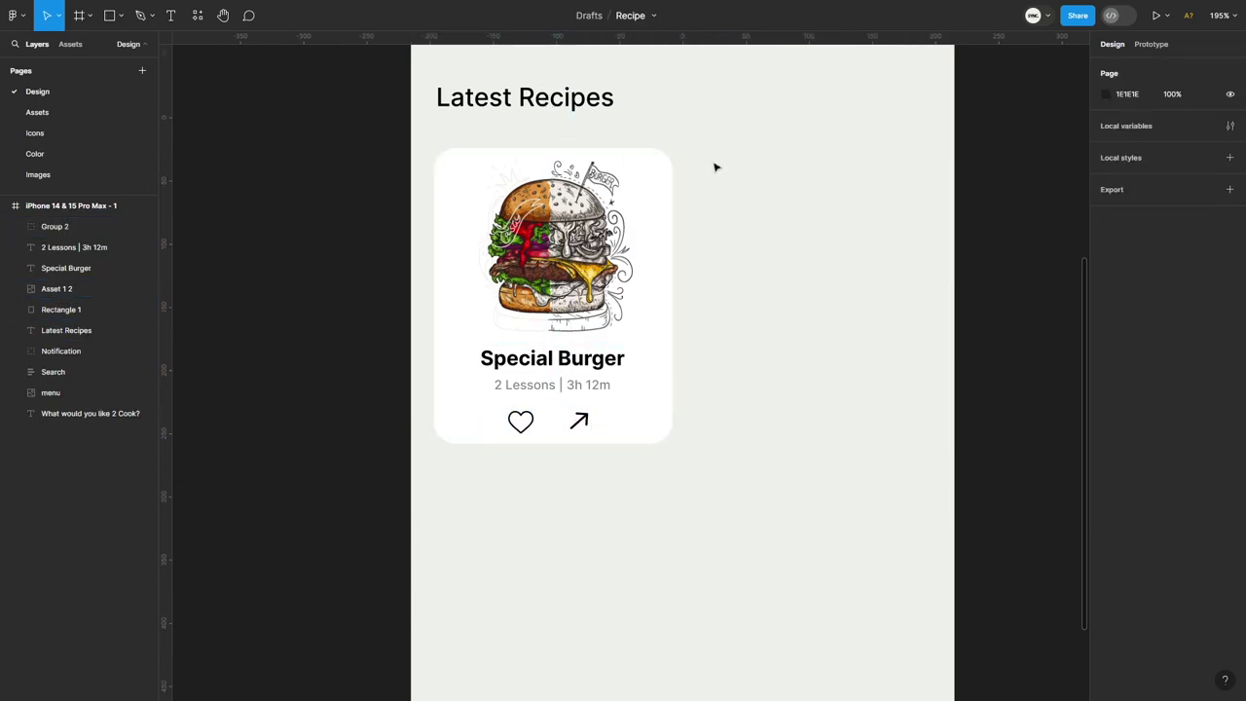
mouse_move(714, 137)
left_mouse_down()
mouse_move(695, 380)
mouse_move(431, 503)
left_mouse_up()
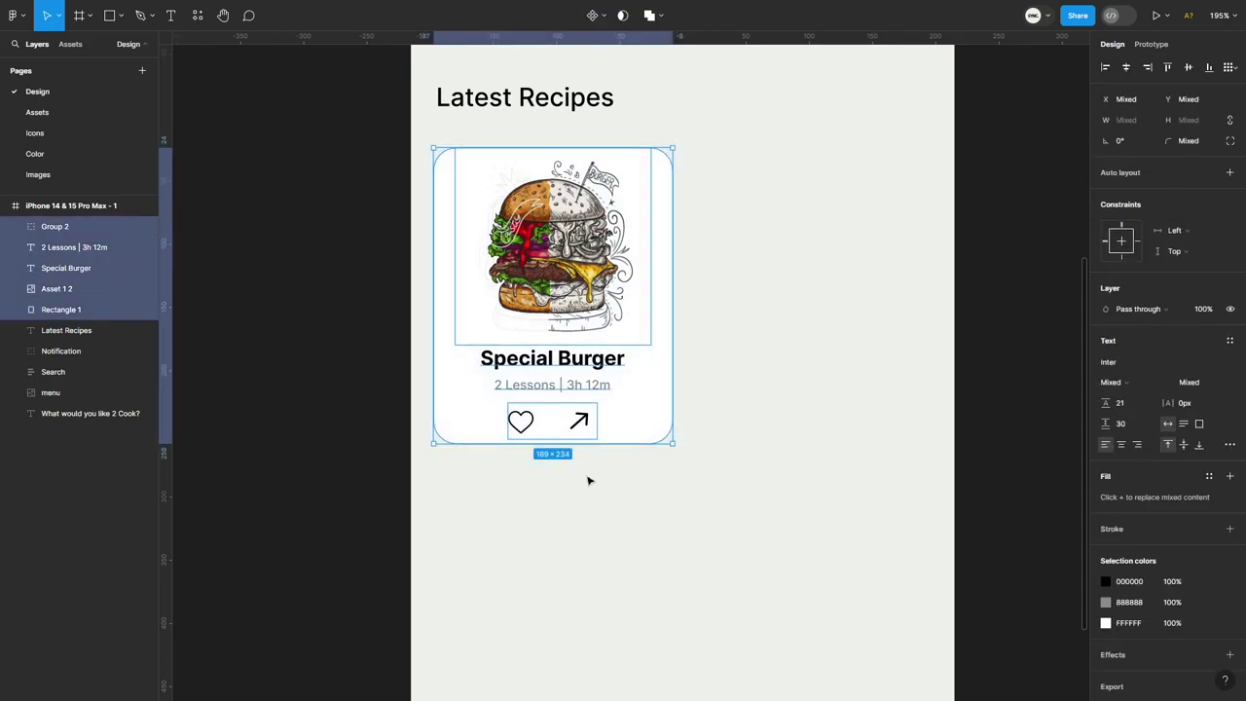
key("ctrl+g")
left_click(662, 493)
left_click(591, 384)
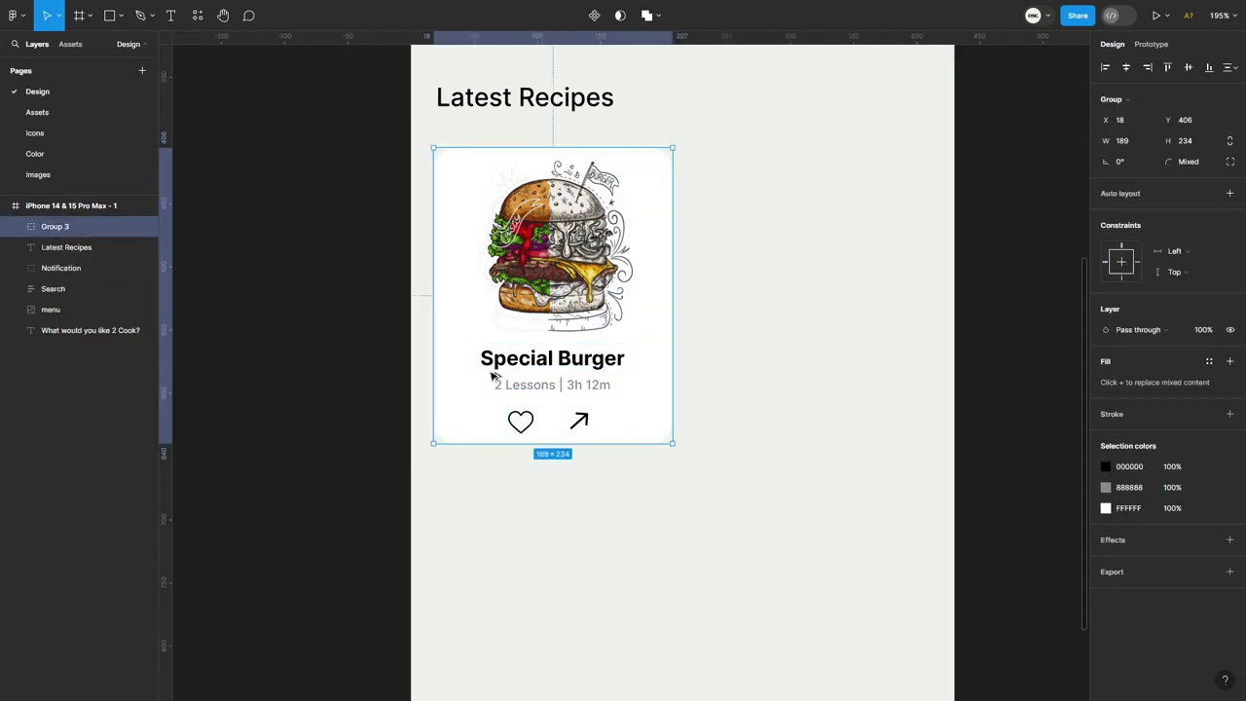
left_click_drag(492, 375, 745, 378)
Step: Replace the burger in the copied card with the coffee-cup image
left_click(981, 374)
scroll(981, 374, "right", 2)
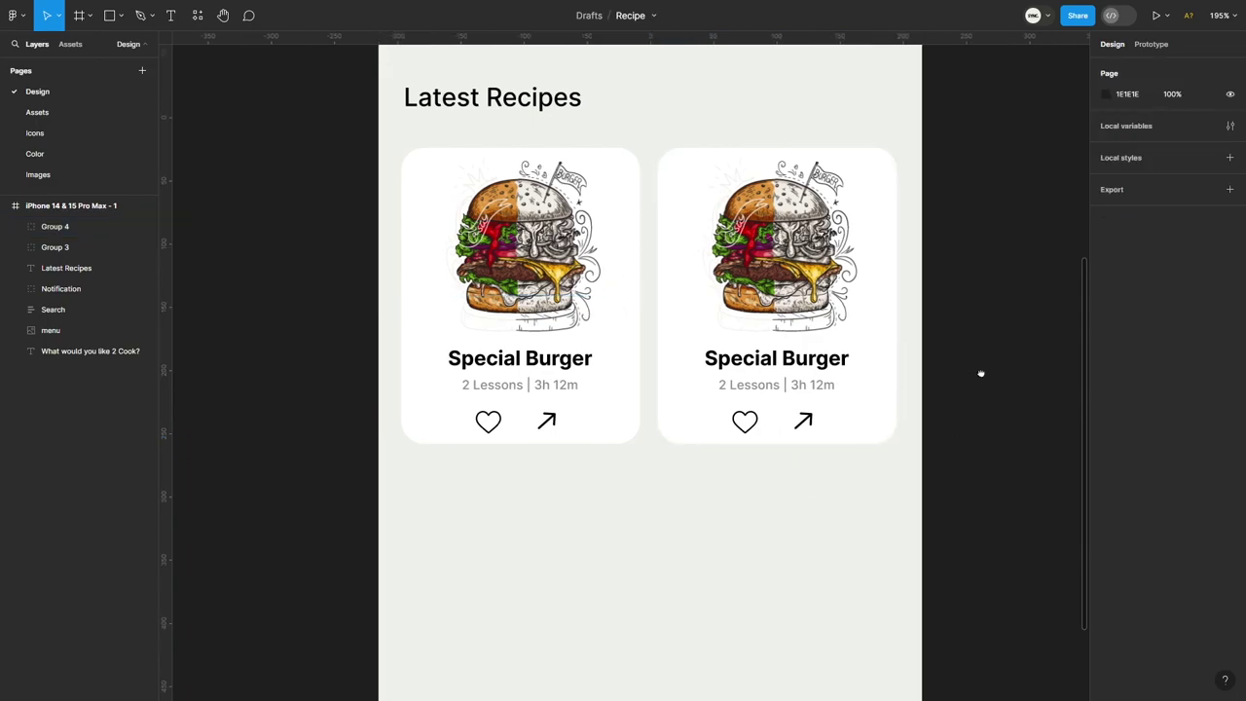
scroll(982, 374, "up", 1)
key("ctrl+v")
left_click_drag(417, 417, 598, 545)
left_click(737, 300)
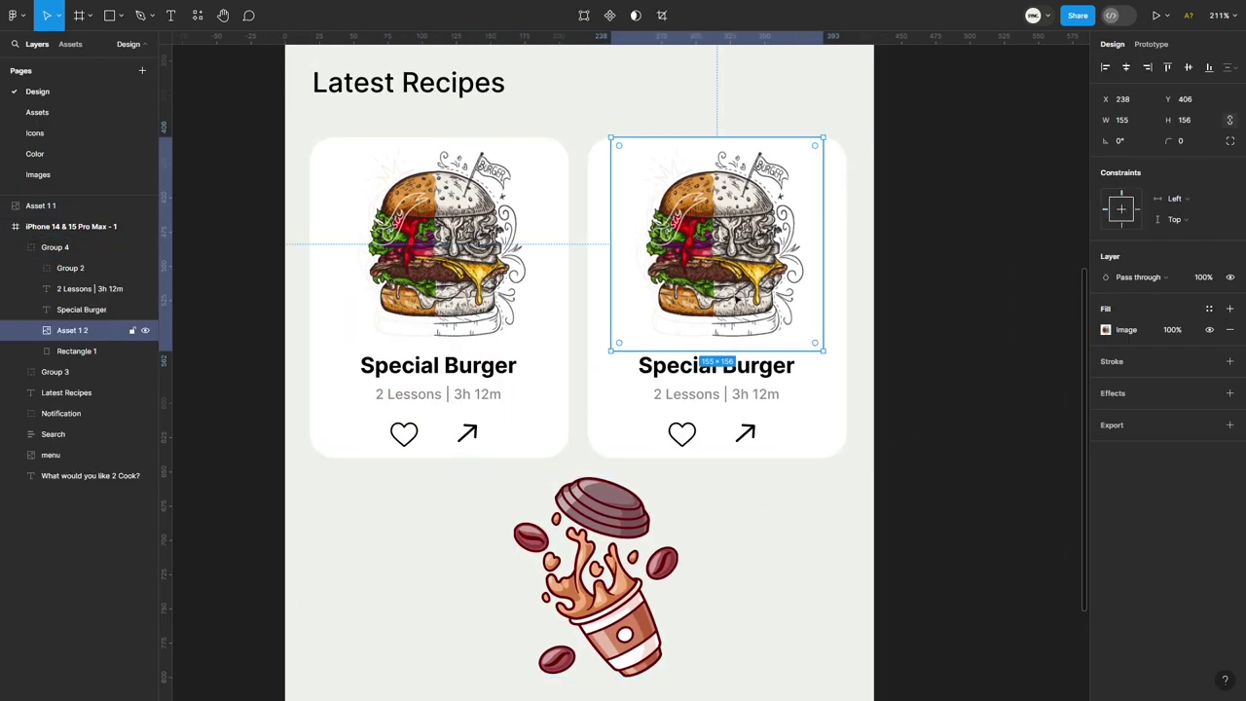
key("Delete")
left_click(40, 205)
left_click_drag(105, 284, 105, 280)
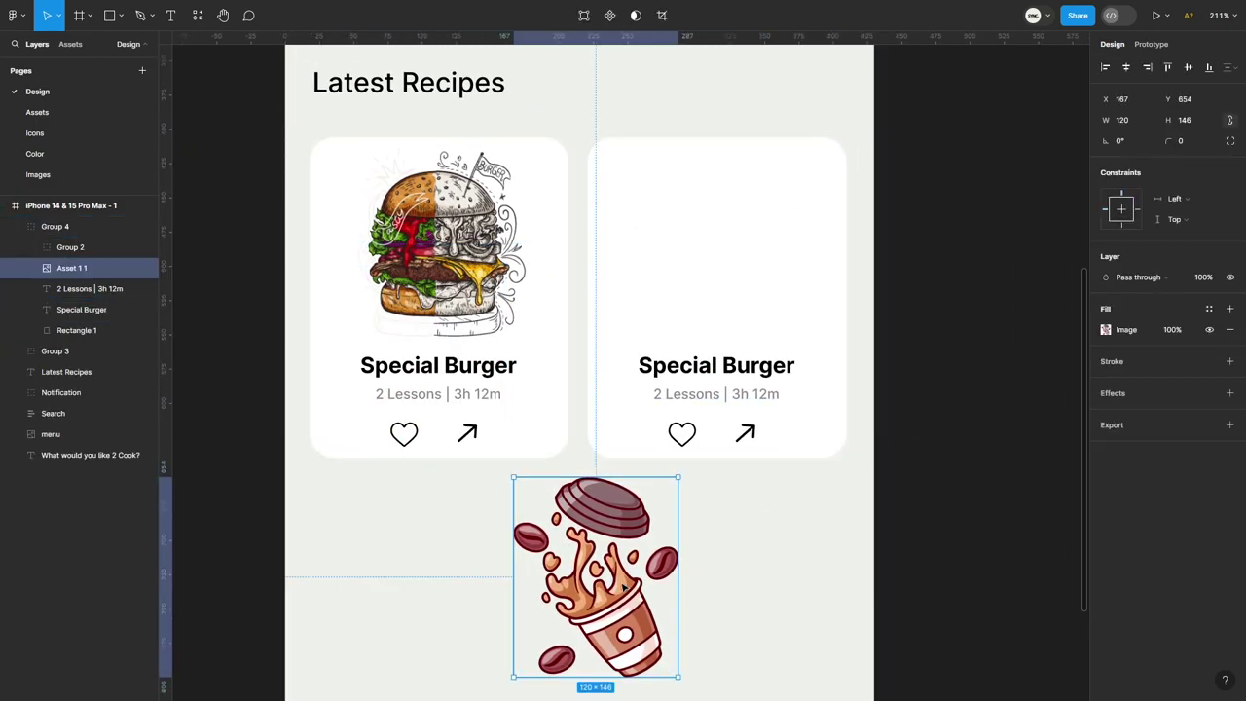
left_click_drag(596, 574, 723, 265)
Step: Retitle the copy 'Filter Coffee' with subtitle '5 Lessons | 6h 12m'
left_click(693, 368)
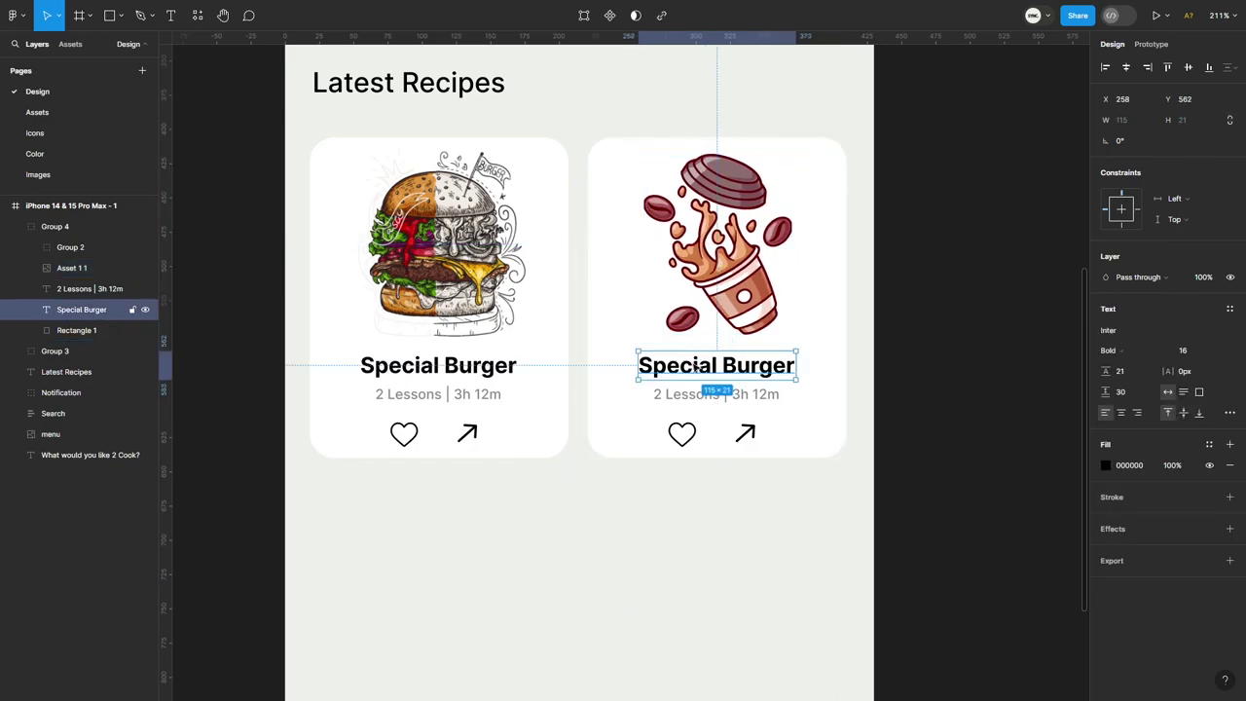
key("Return")
type("Filter Coffee")
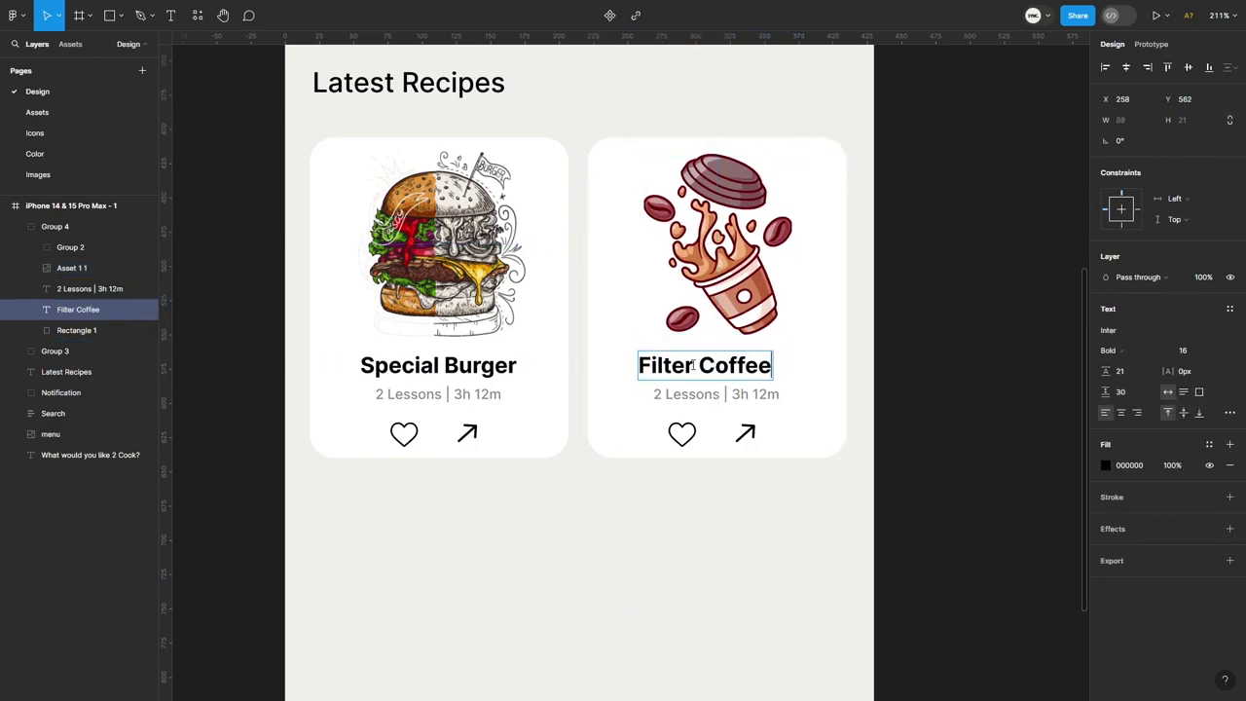
key("Escape")
left_click_drag(693, 366, 704, 366)
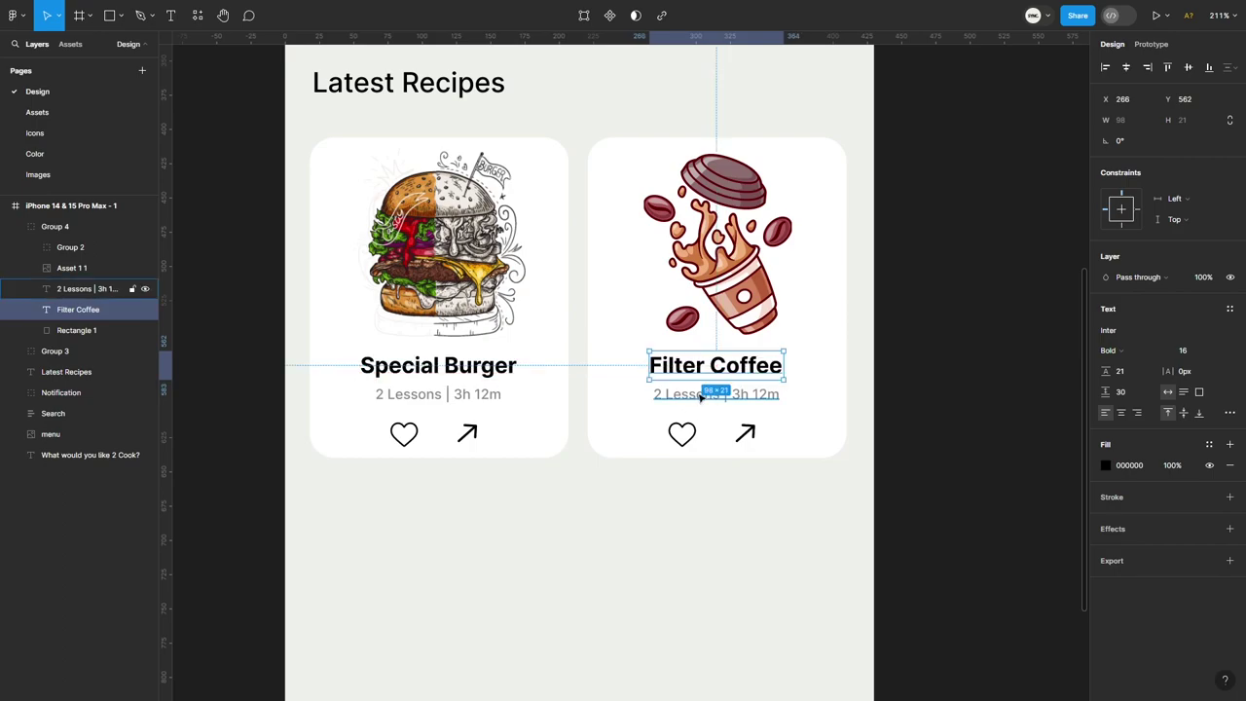
left_click(672, 399)
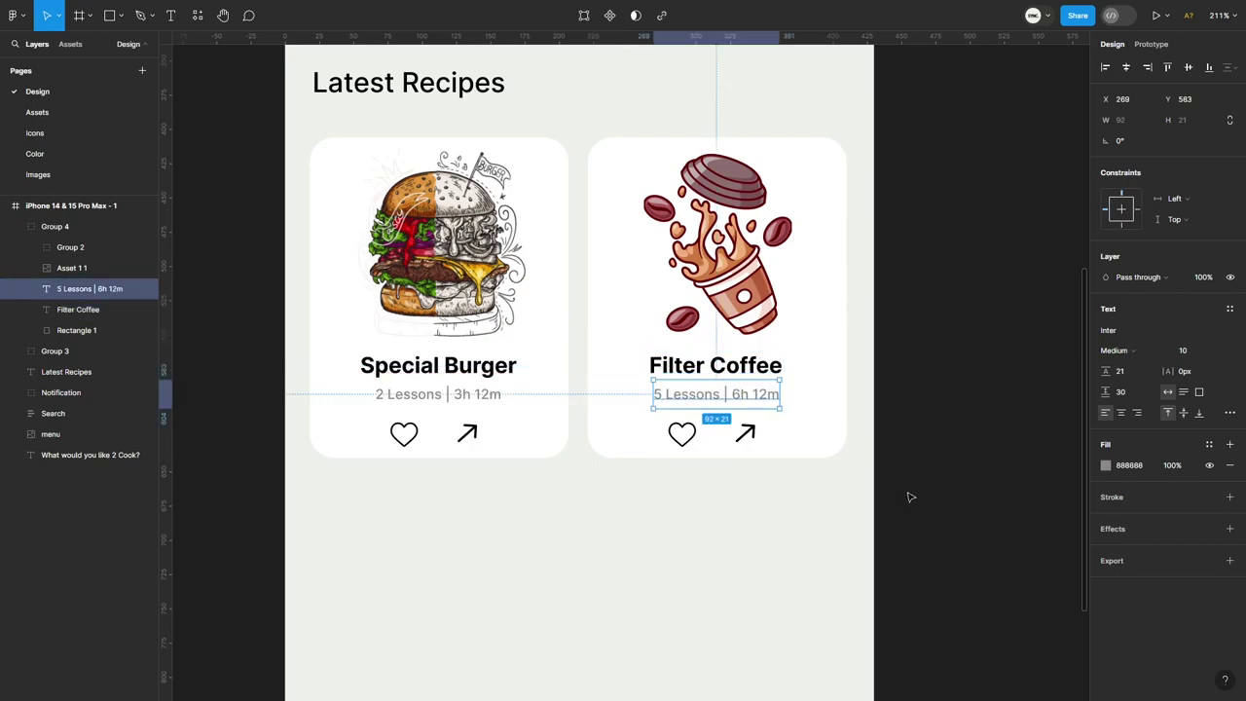
left_click(646, 538)
Step: Duplicate the Filter Coffee card as a third card beside it
left_click_drag(626, 422, 879, 375)
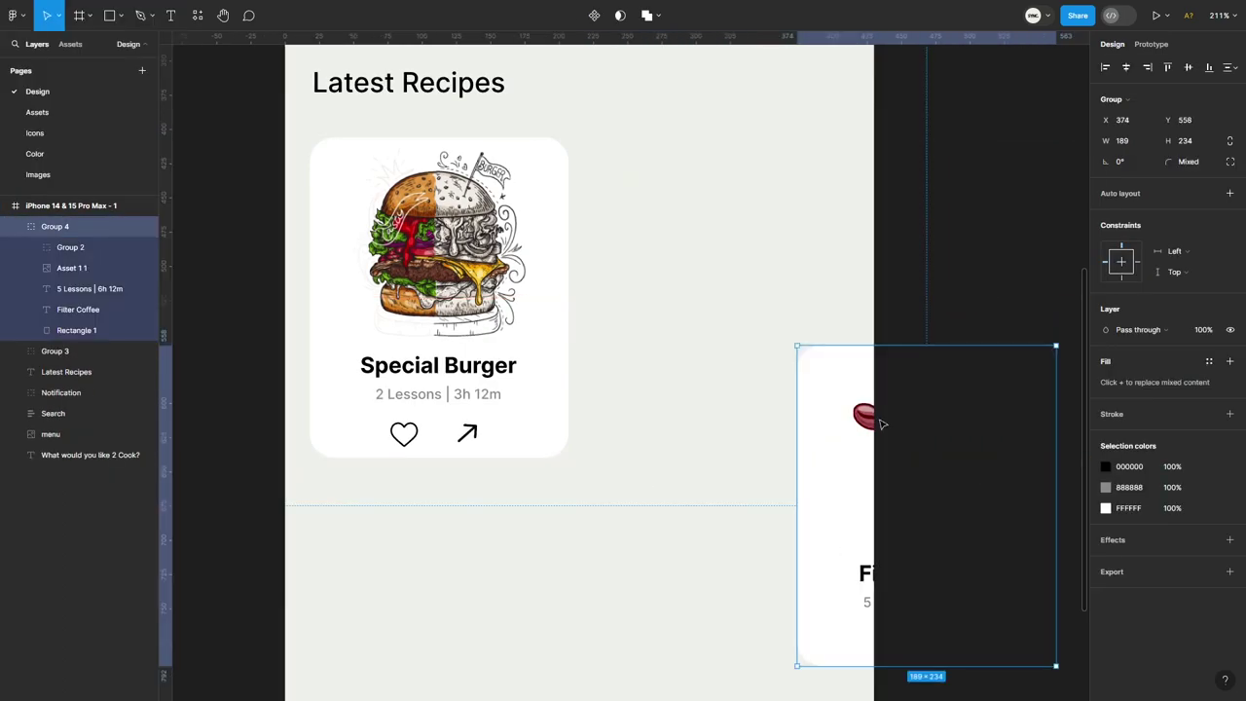
mouse_move(879, 376)
left_mouse_down()
mouse_move(710, 419)
mouse_move(880, 416)
left_mouse_up()
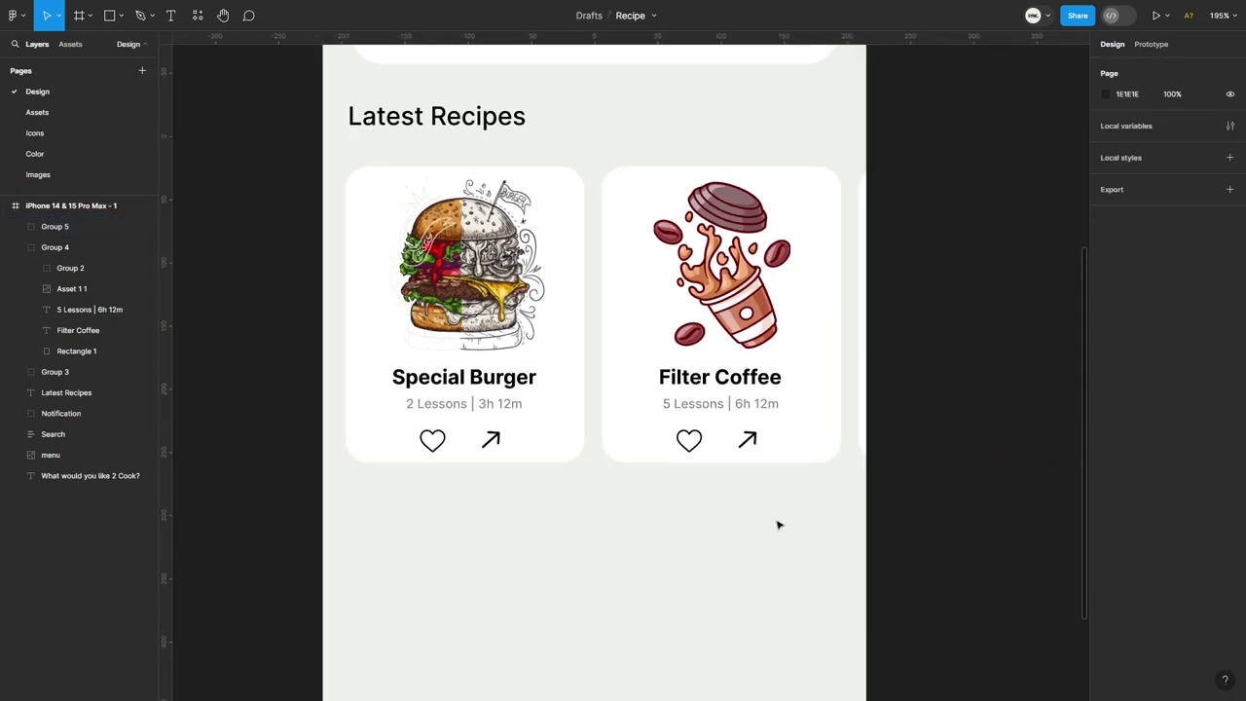
scroll(759, 486, "down", 3)
scroll(734, 459, "down", 3)
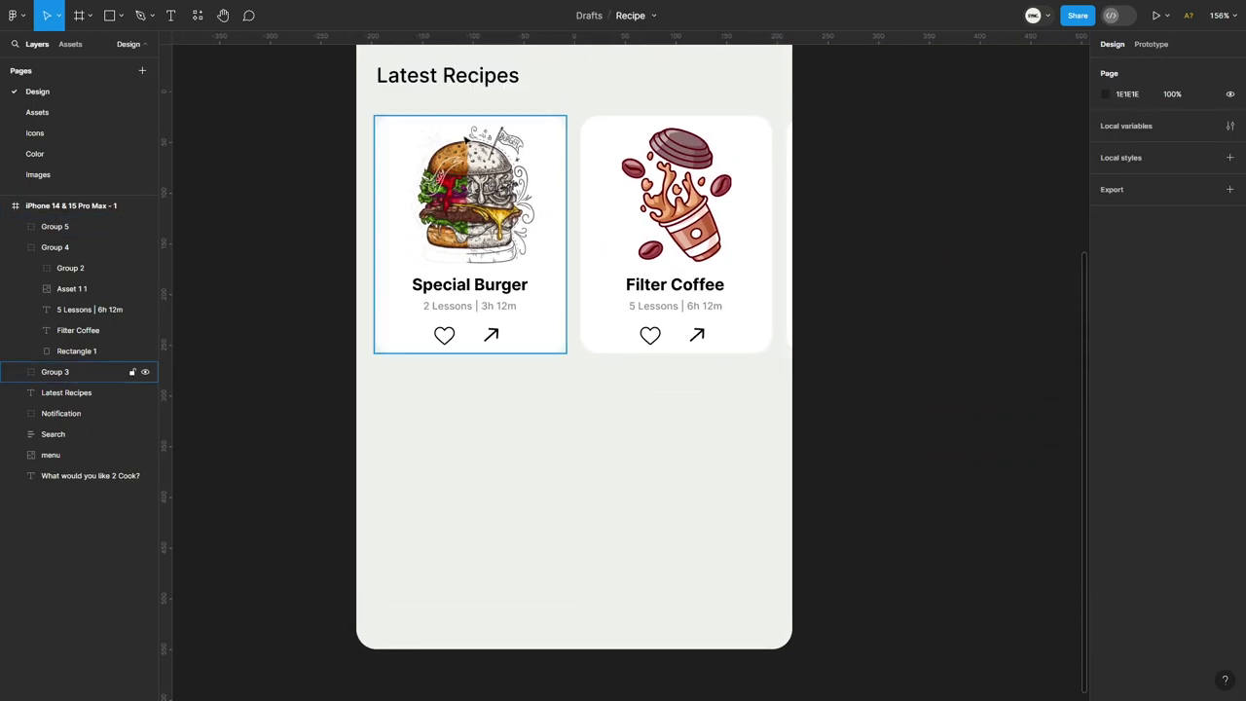
Step: Copy the Latest Recipes heading below the cards and retype it 'Recipe of the week'
left_click_drag(447, 75, 460, 399)
double_click(461, 394)
scroll(454, 422, "up", 5)
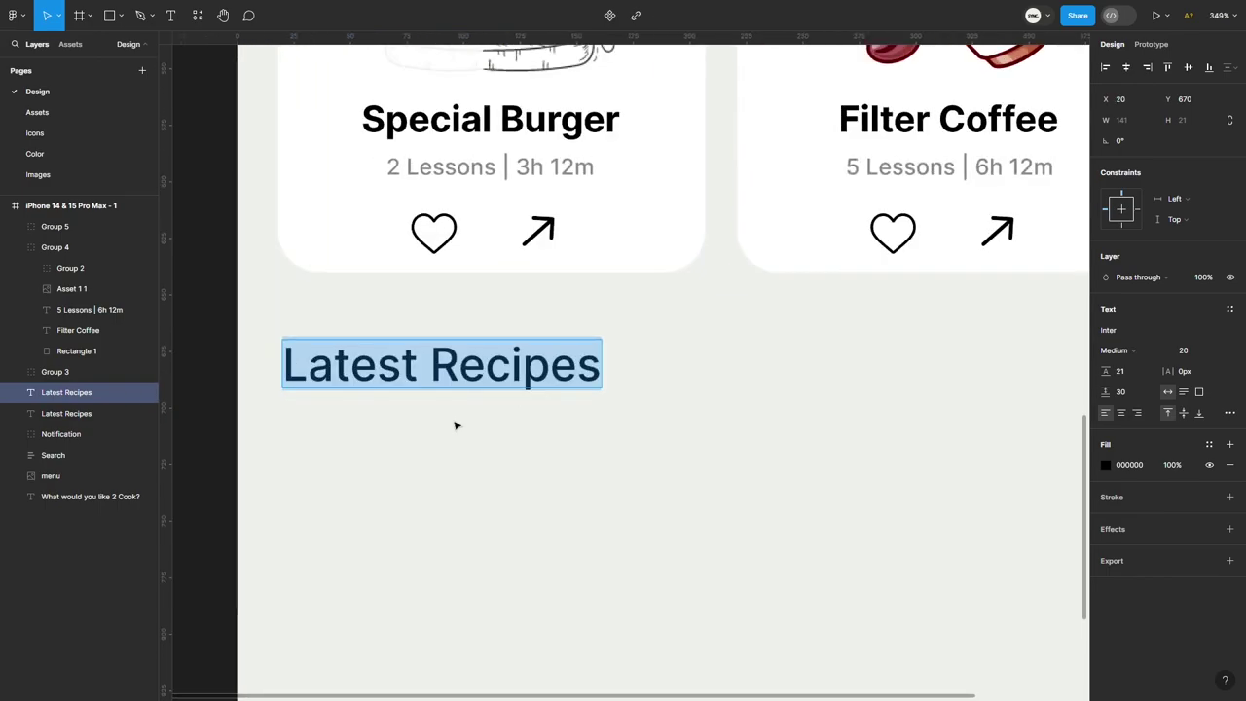
scroll(468, 389, "up", 3)
type("Recei")
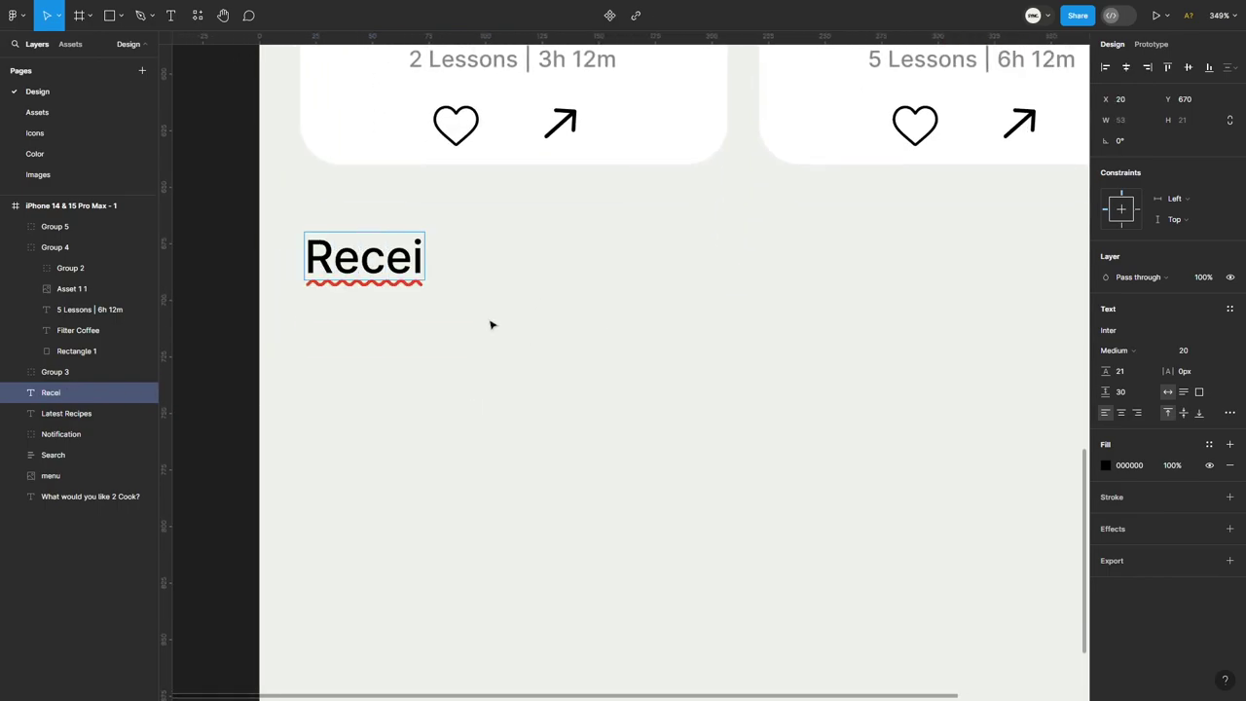
key("BackSpace")
type("e")
key("BackSpace")
key("BackSpace")
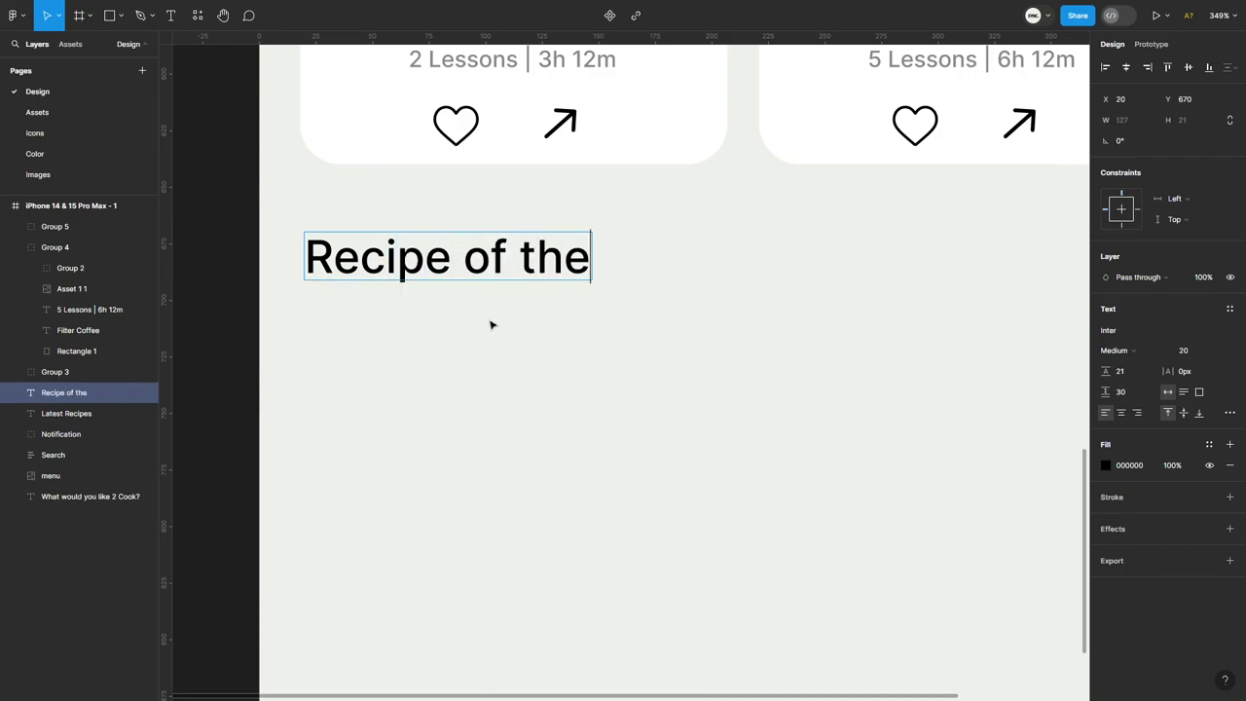
type(" week")
key("Escape")
scroll(570, 312, "down", 5)
Step: Place a white 100×100 frame beneath the heading
key("f")
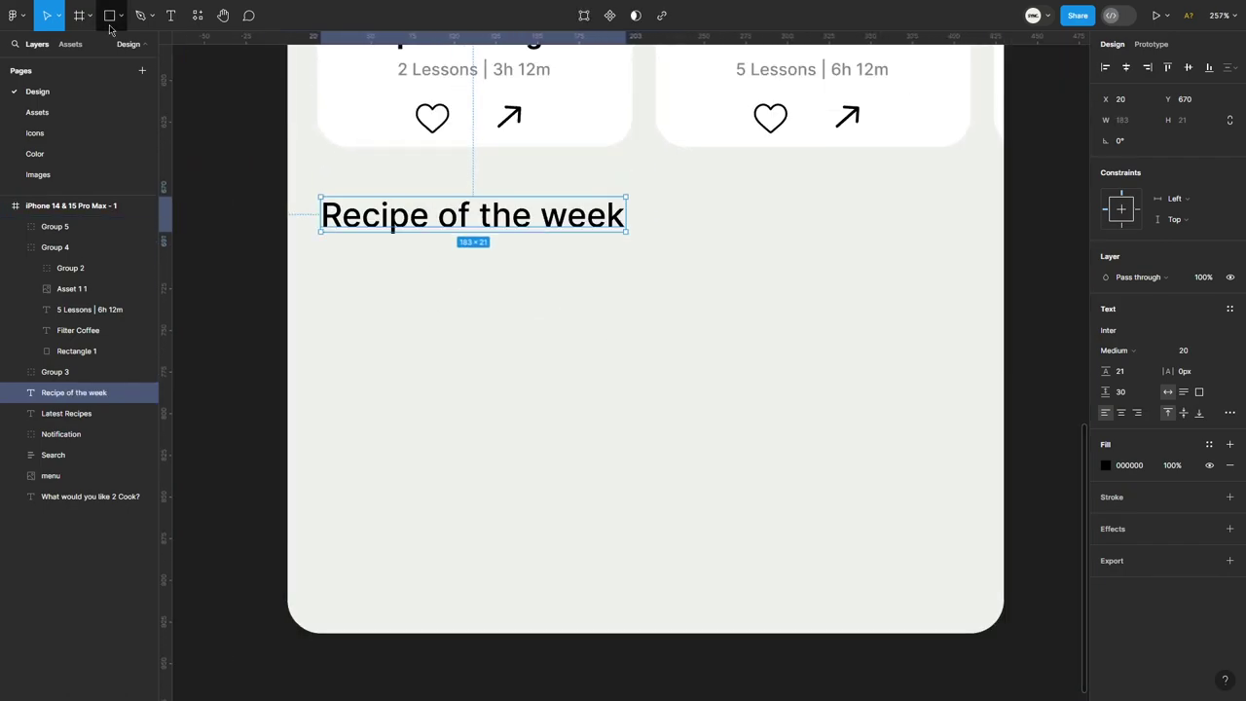
left_click(399, 345)
mouse_move(476, 400)
left_mouse_down()
mouse_move(380, 314)
mouse_move(377, 350)
left_mouse_up()
left_click(1229, 413)
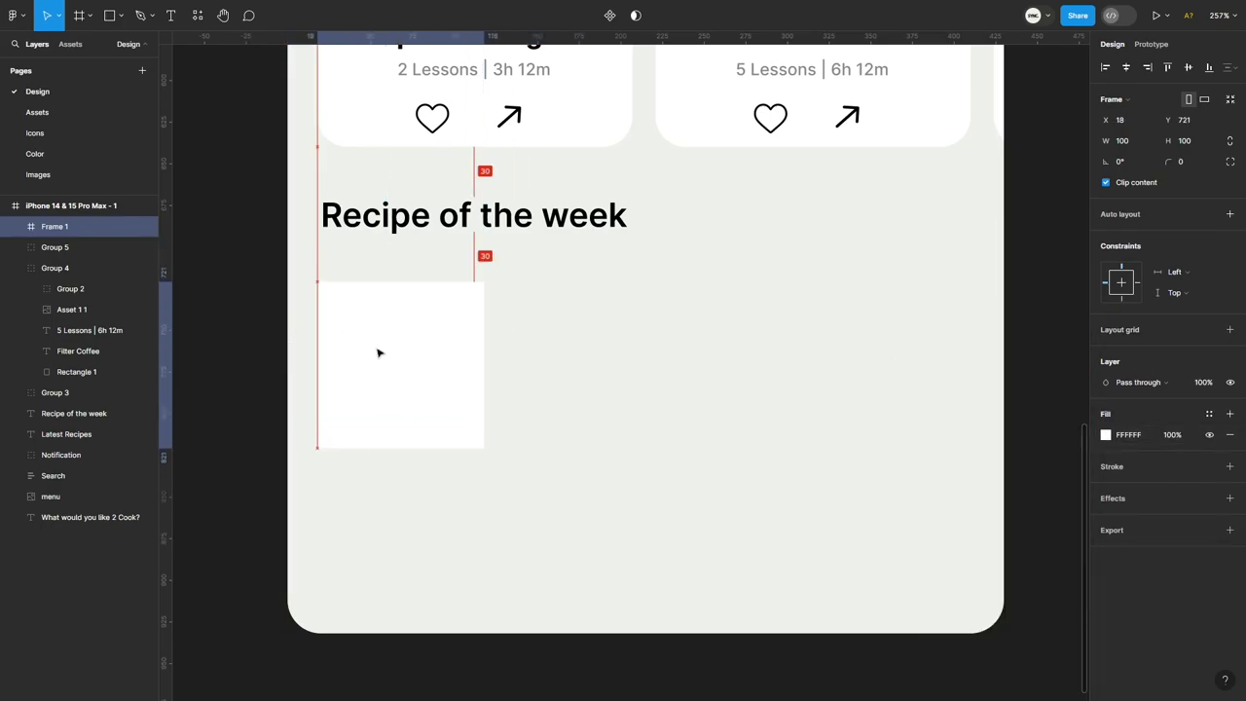
Step: Resize the frame to a 392×173 card and add a tag rectangle with 25 bottom-left radius
left_click_drag(484, 370, 971, 376)
left_click_drag(946, 449, 940, 570)
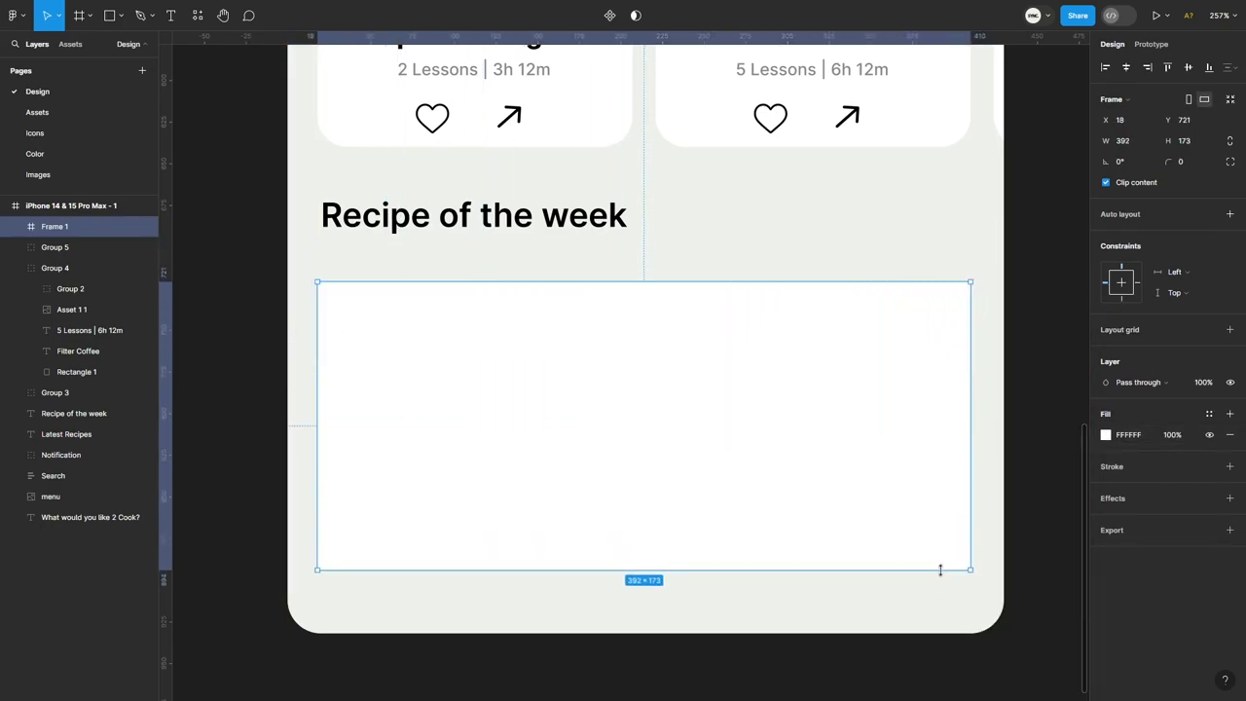
key("r")
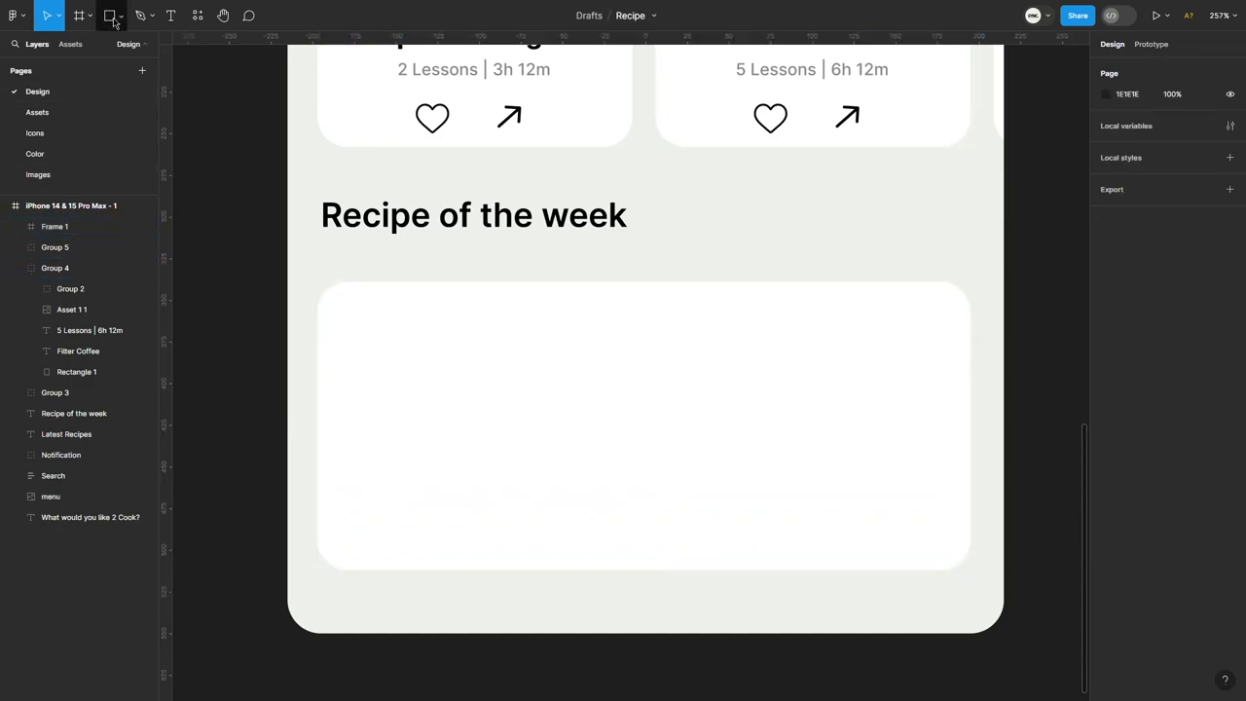
left_click(883, 371)
left_click_drag(885, 439, 871, 318)
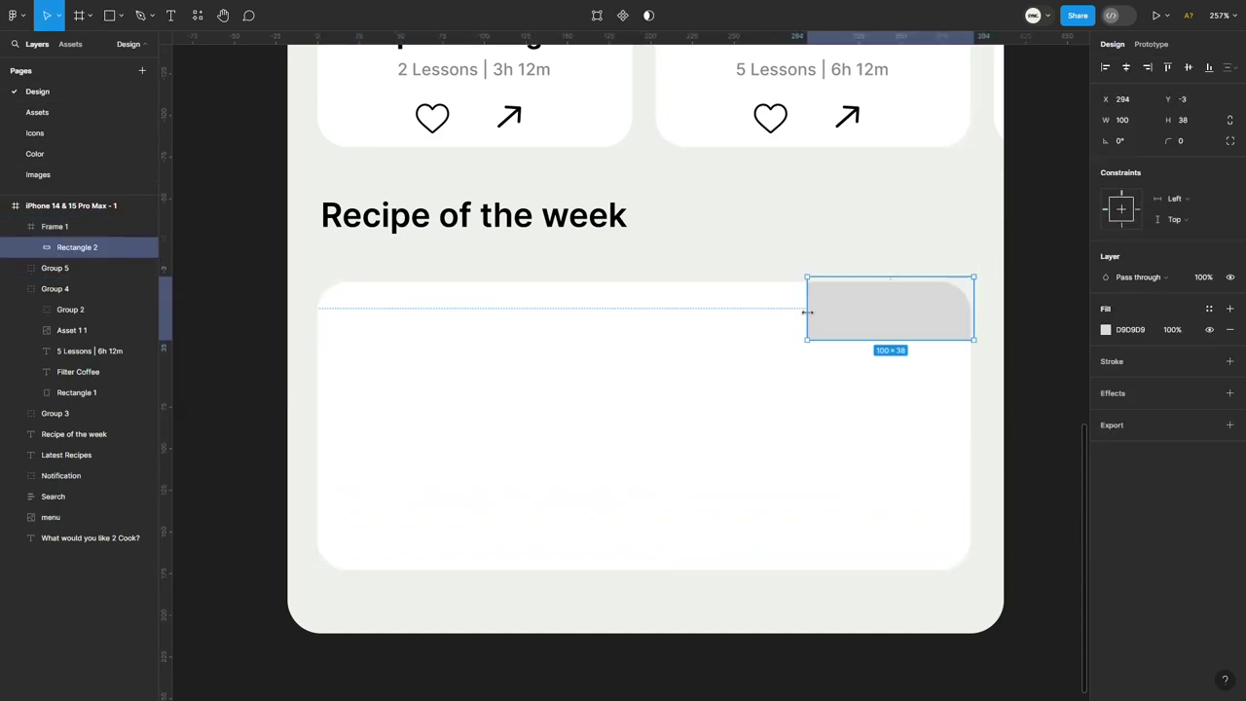
left_click(1230, 140)
left_click(964, 194)
type("25")
key("Return")
key("Escape")
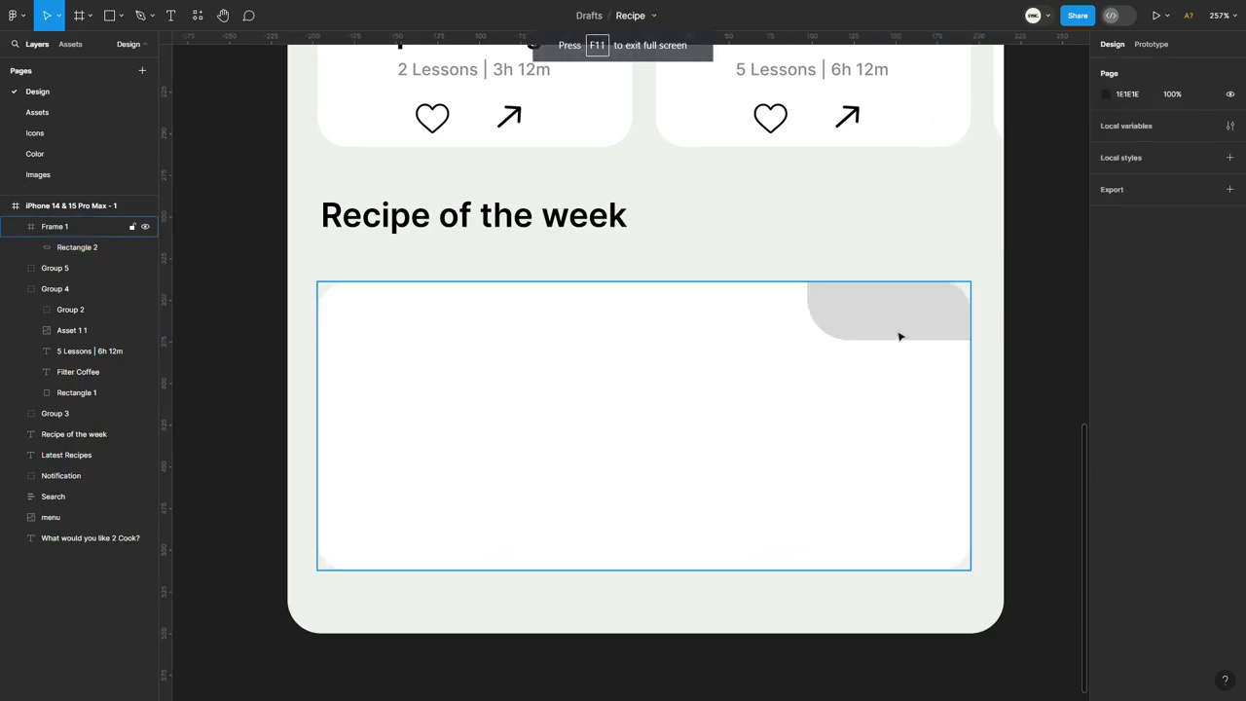
Step: Make the tag slightly taller and give it a pink fill
left_click(899, 333)
left_click_drag(915, 340, 915, 344)
left_click(871, 336)
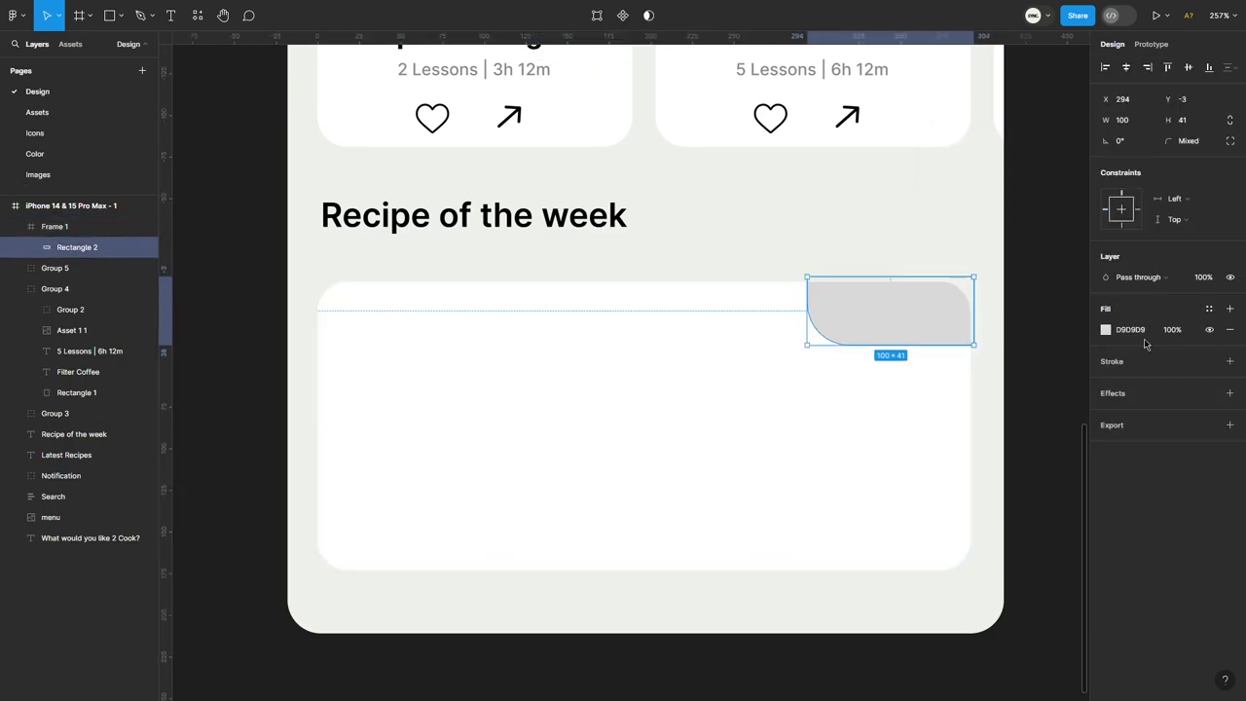
left_click(1130, 329)
key("ctrl+v")
key("Return")
left_click(1052, 364)
Step: Add a red '4.9' rating text inside the card
key("t")
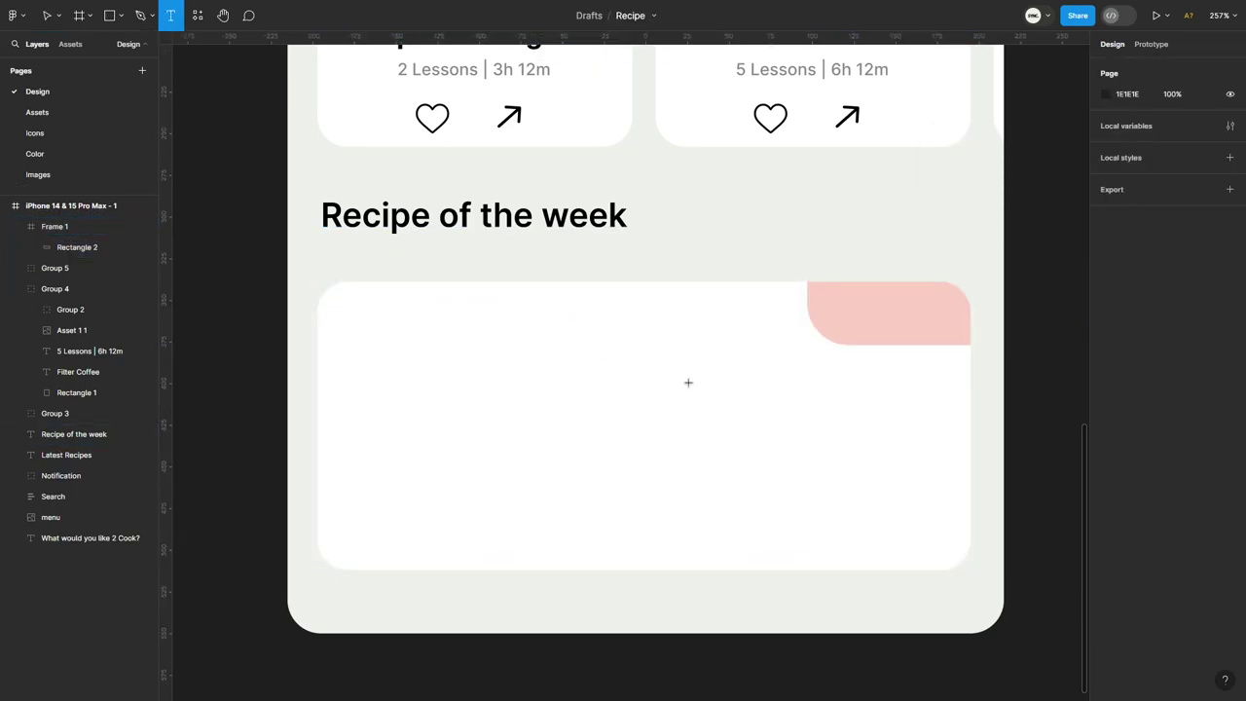
left_click(709, 384)
type("4")
key("Escape")
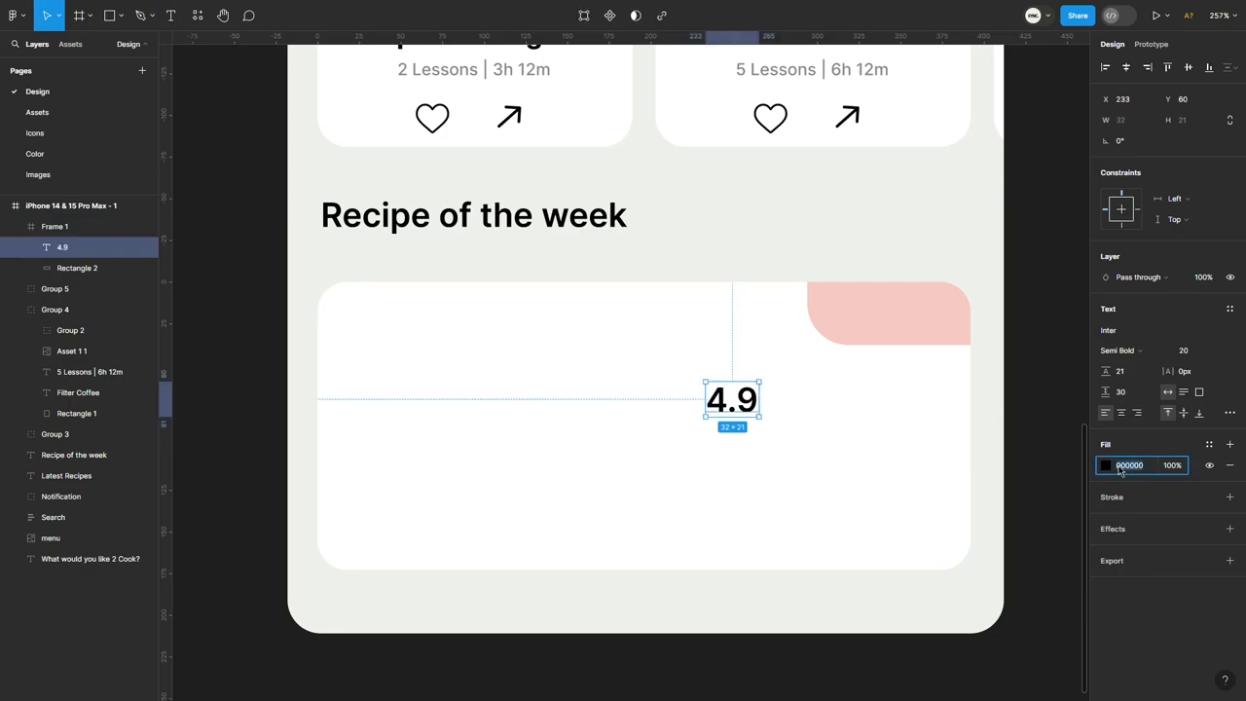
left_click(1106, 465)
key("ctrl+v")
left_click(904, 387)
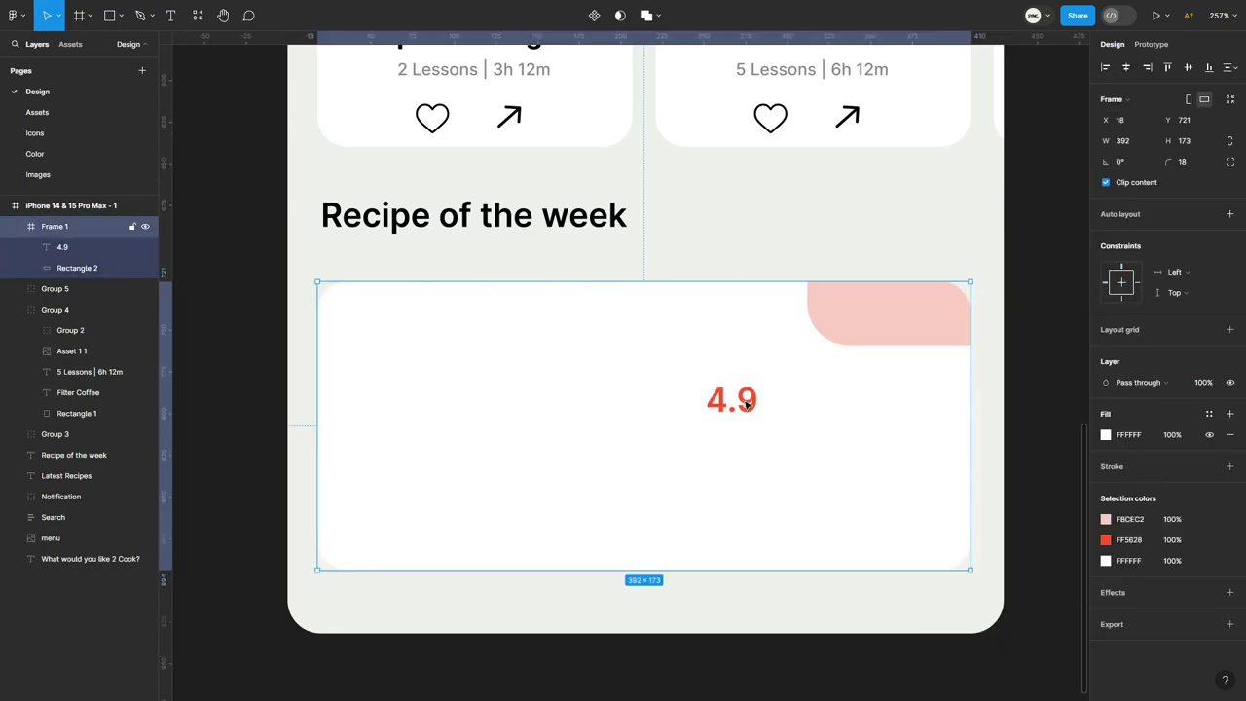
Step: Set the 4.9 rating to 14 Bold and move it into the pink tag
left_click(729, 398)
left_click(1220, 352)
left_click(1115, 321)
left_click(1120, 351)
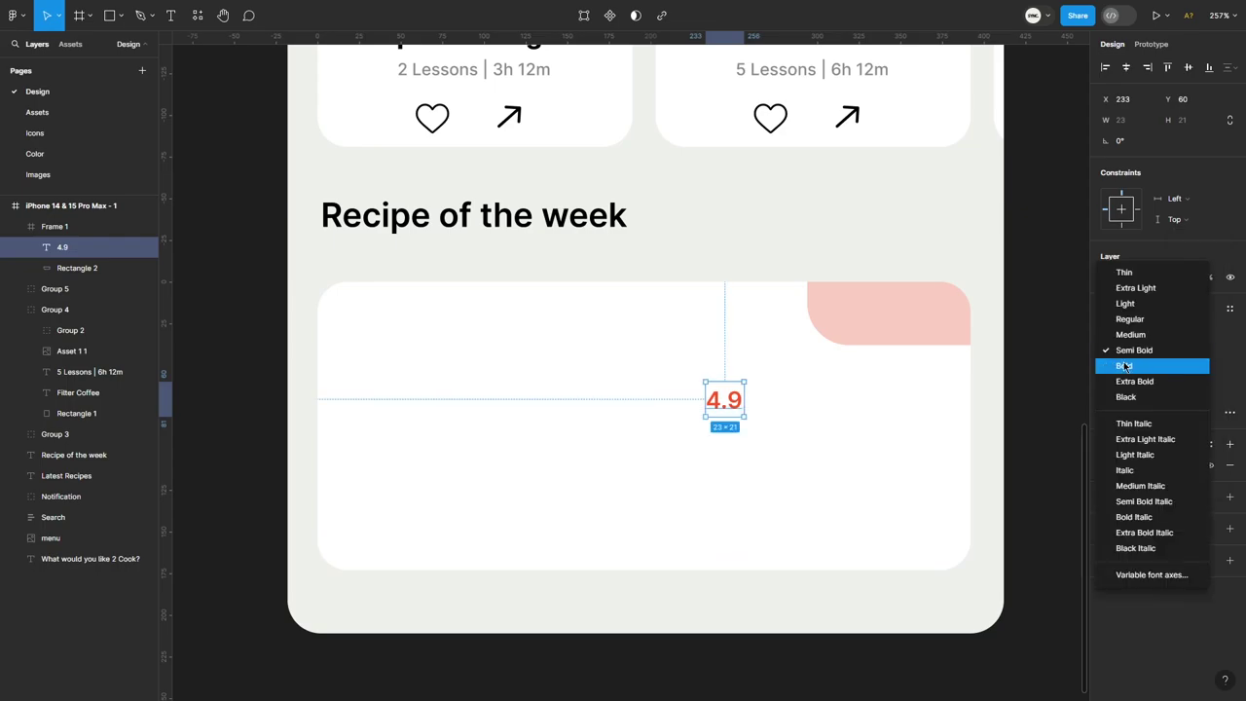
left_click(1114, 364)
mouse_move(725, 399)
left_mouse_down()
mouse_move(820, 380)
mouse_move(936, 292)
left_mouse_up()
left_click(1042, 390)
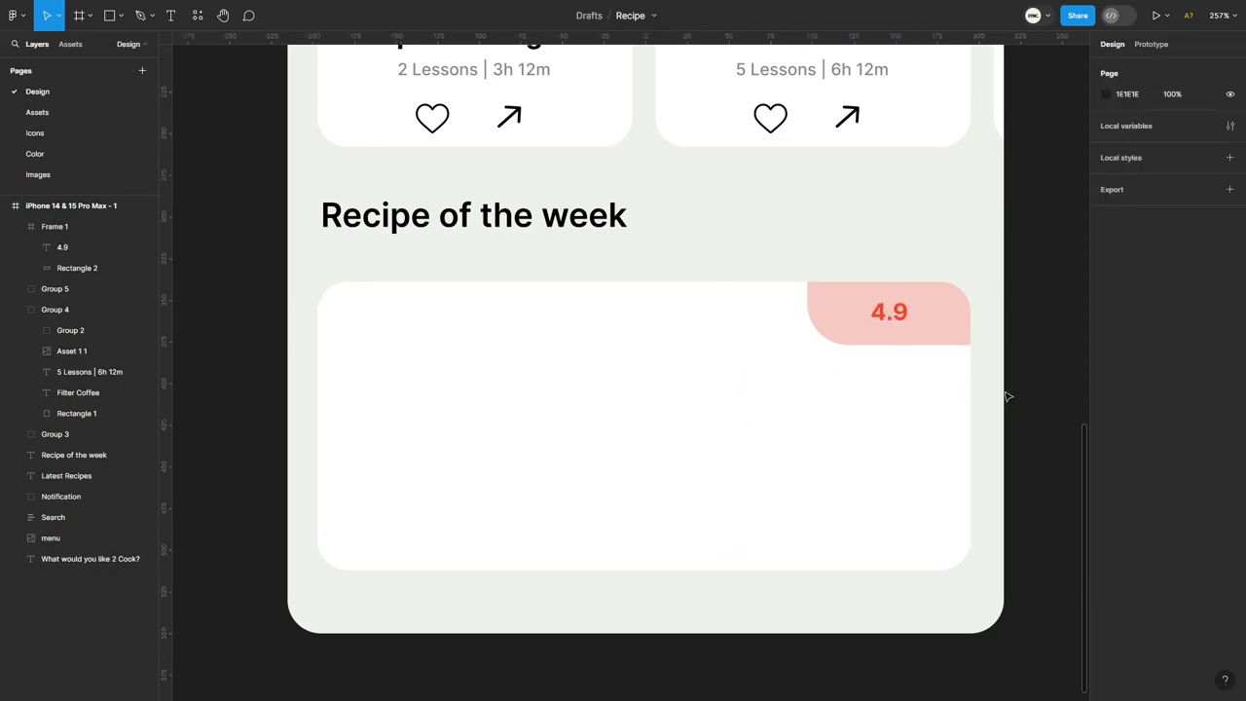
Step: Paste the cheese illustration inside the card frame
key("ctrl+v")
left_click_drag(862, 378, 643, 417)
left_click_drag(83, 267, 84, 255)
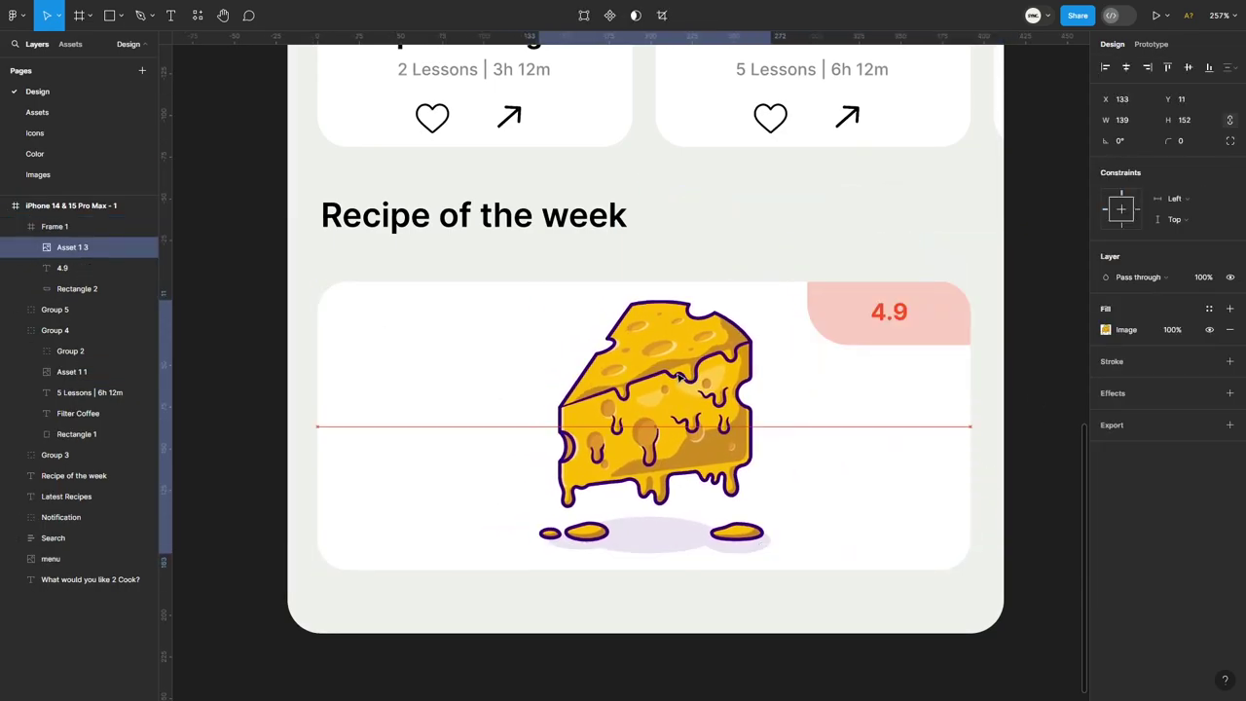
left_click(1051, 368)
scroll(954, 351, "down", 3)
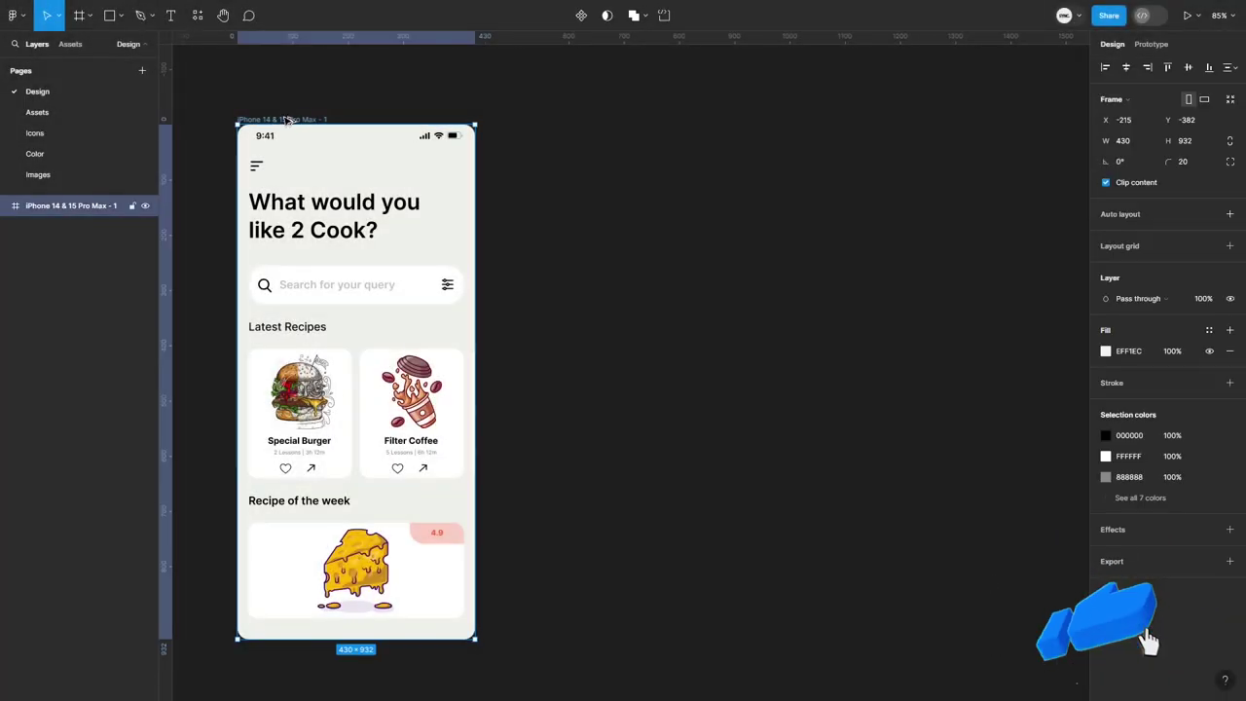
Step: Duplicate the home screen and delete all its layers except Notification
left_click_drag(599, 119, 624, 119)
scroll(751, 201, "up", 2)
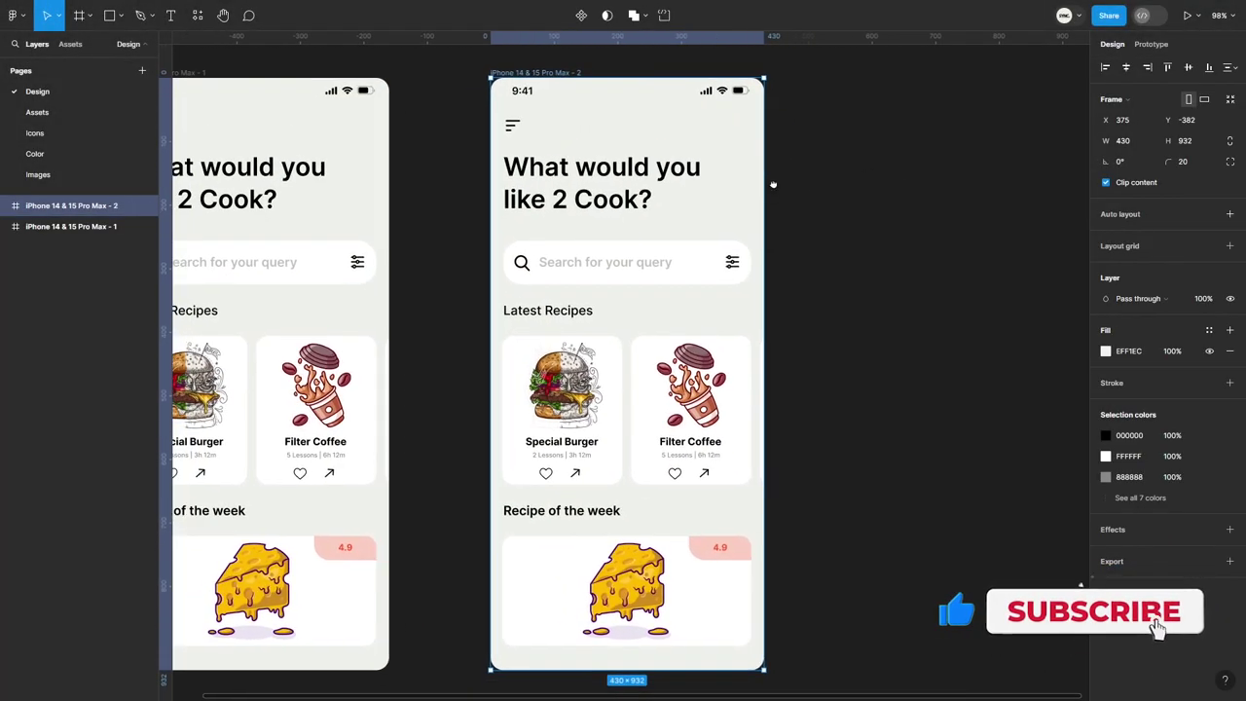
left_click(15, 206)
left_click(54, 226)
left_click(68, 416, "shift")
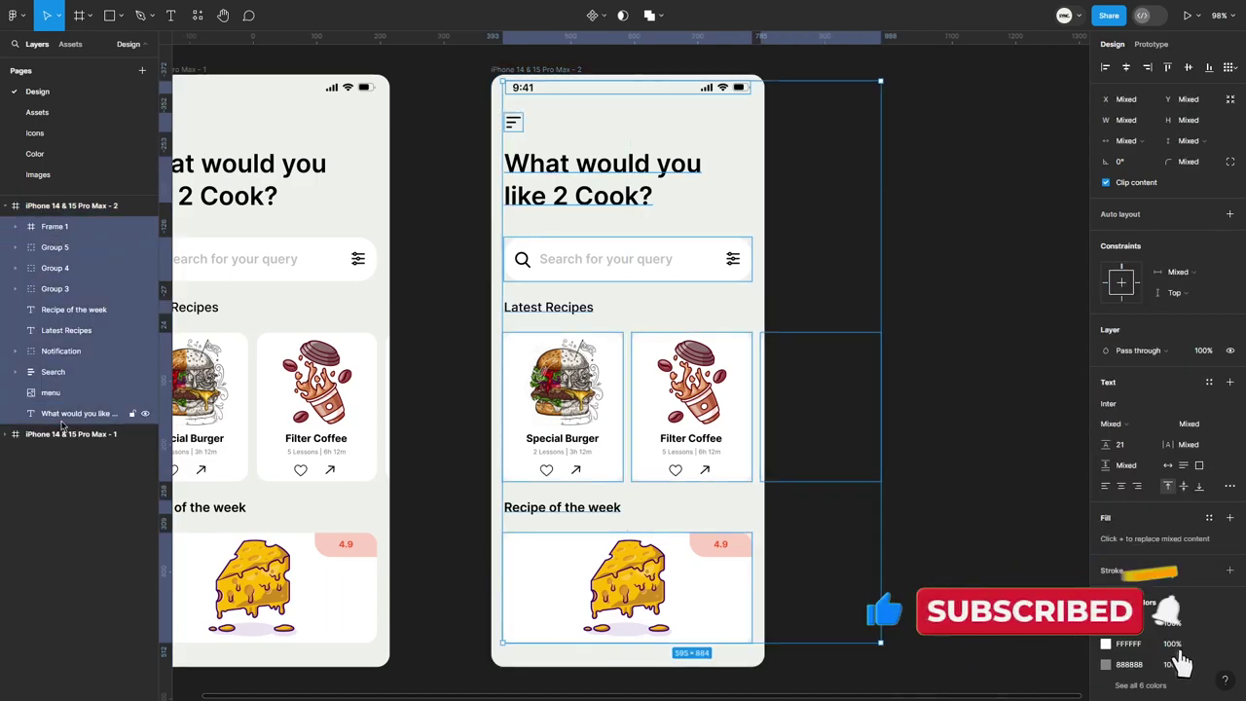
left_click(61, 352, "shift")
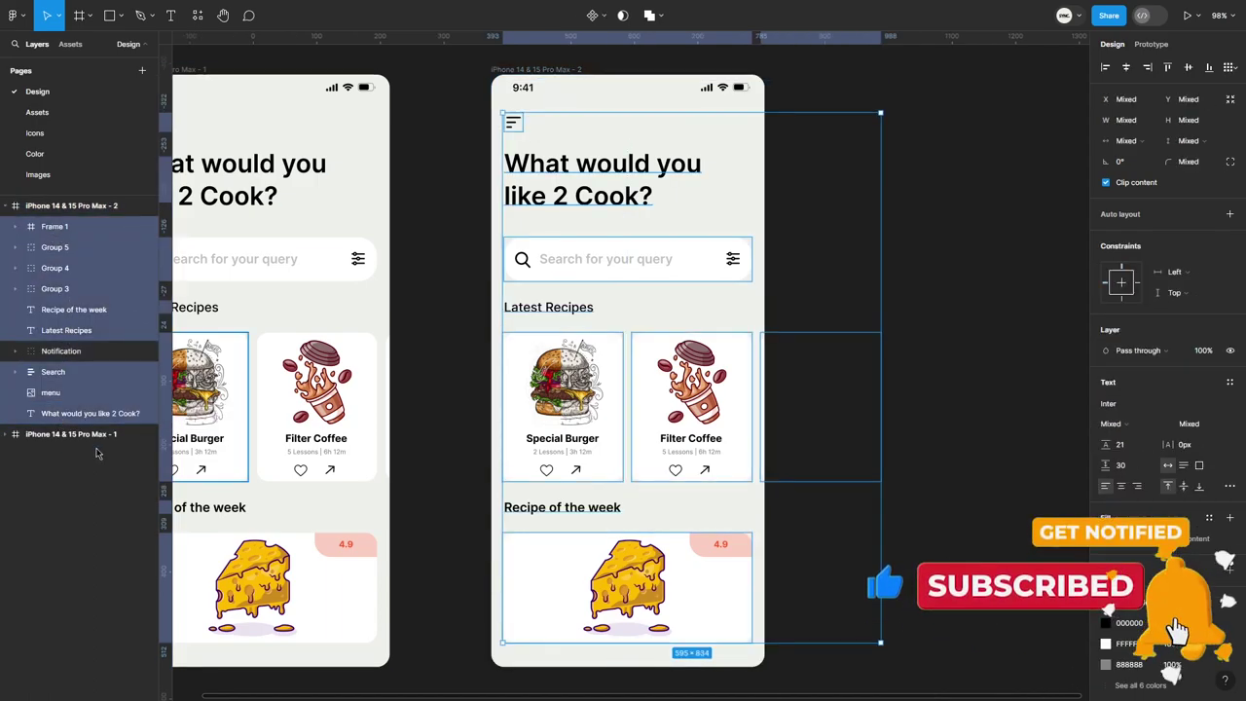
key("Delete")
Step: Paste the burger illustration, scale it to 471 wide and align it to the screen top
key("ctrl+v")
left_click_drag(610, 333, 610, 294)
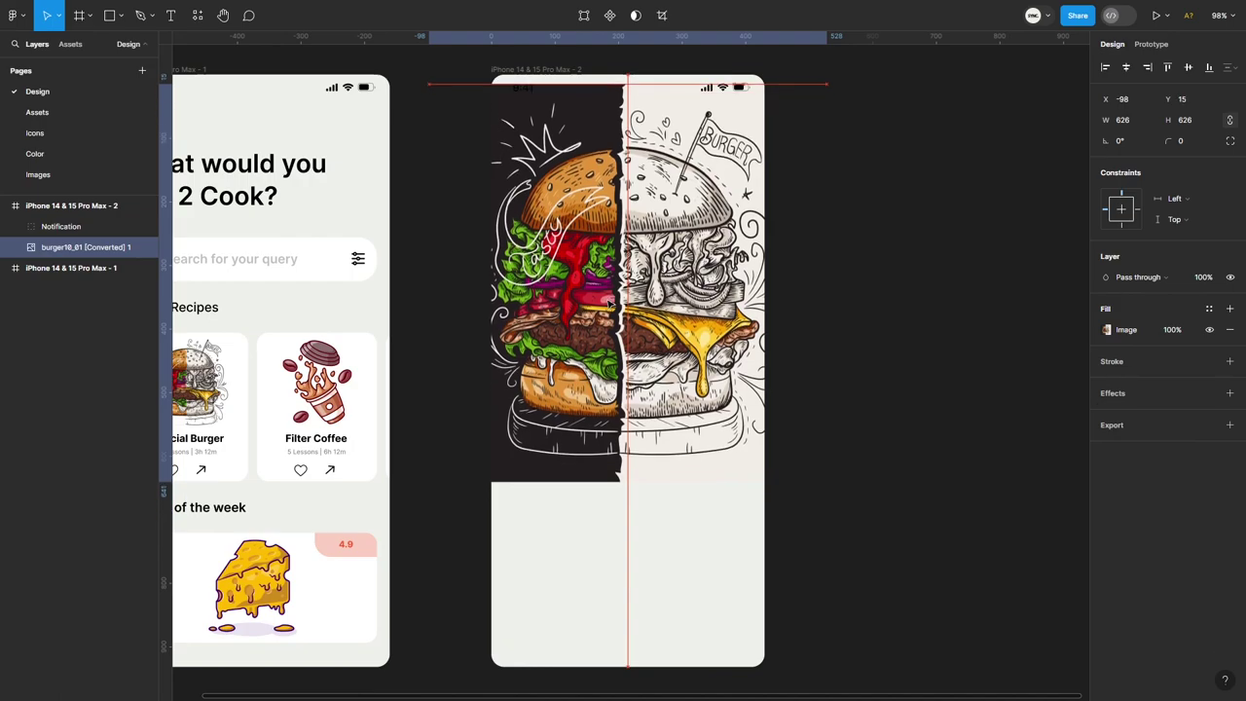
left_click_drag(824, 374, 729, 373)
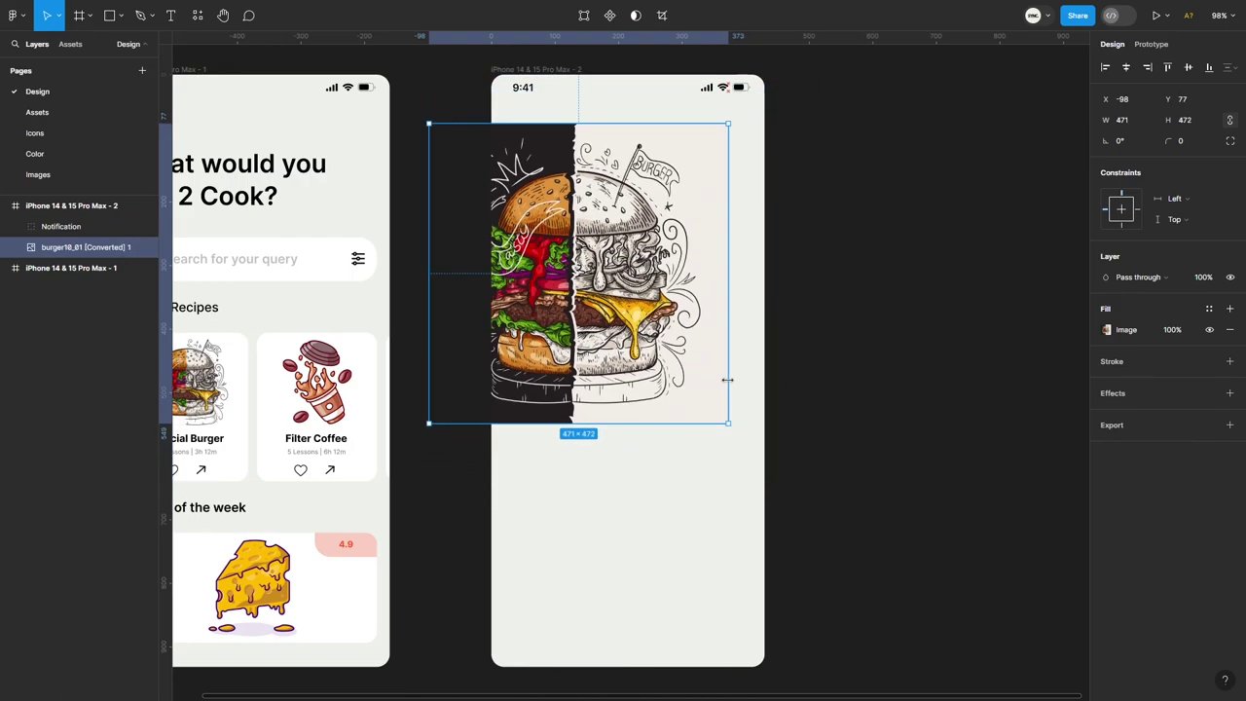
left_click_drag(587, 318, 587, 267)
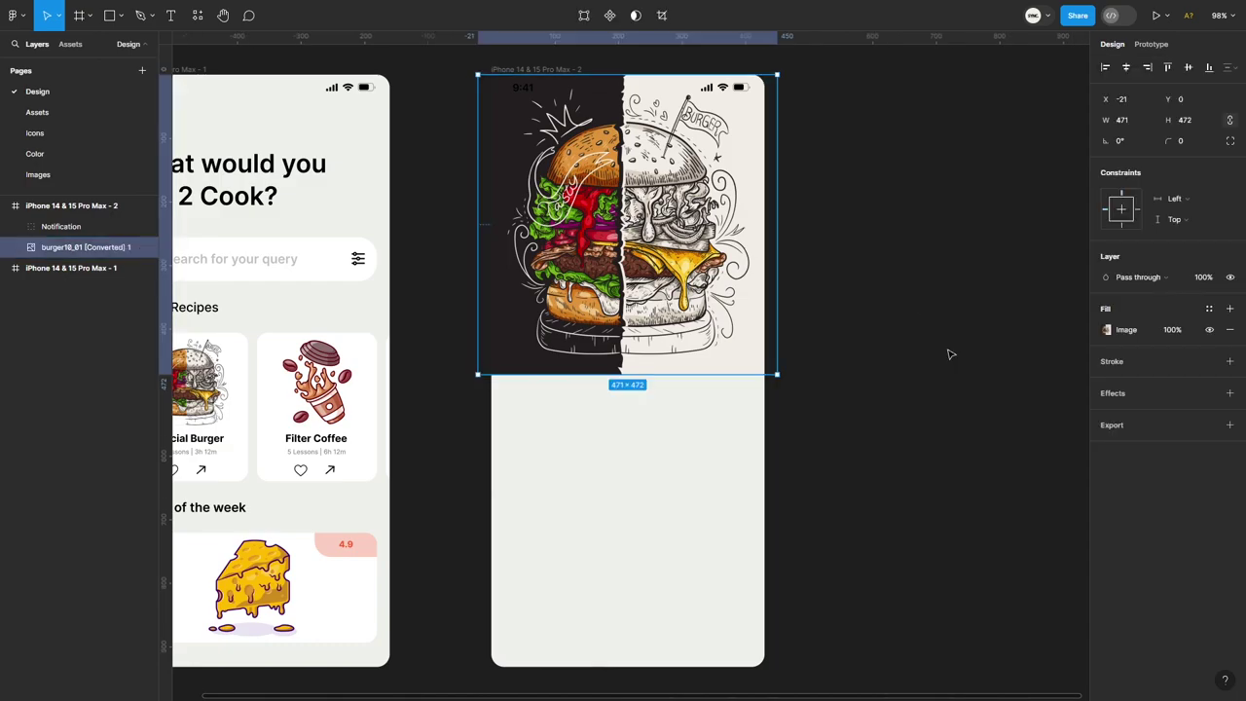
key("shift+Down")
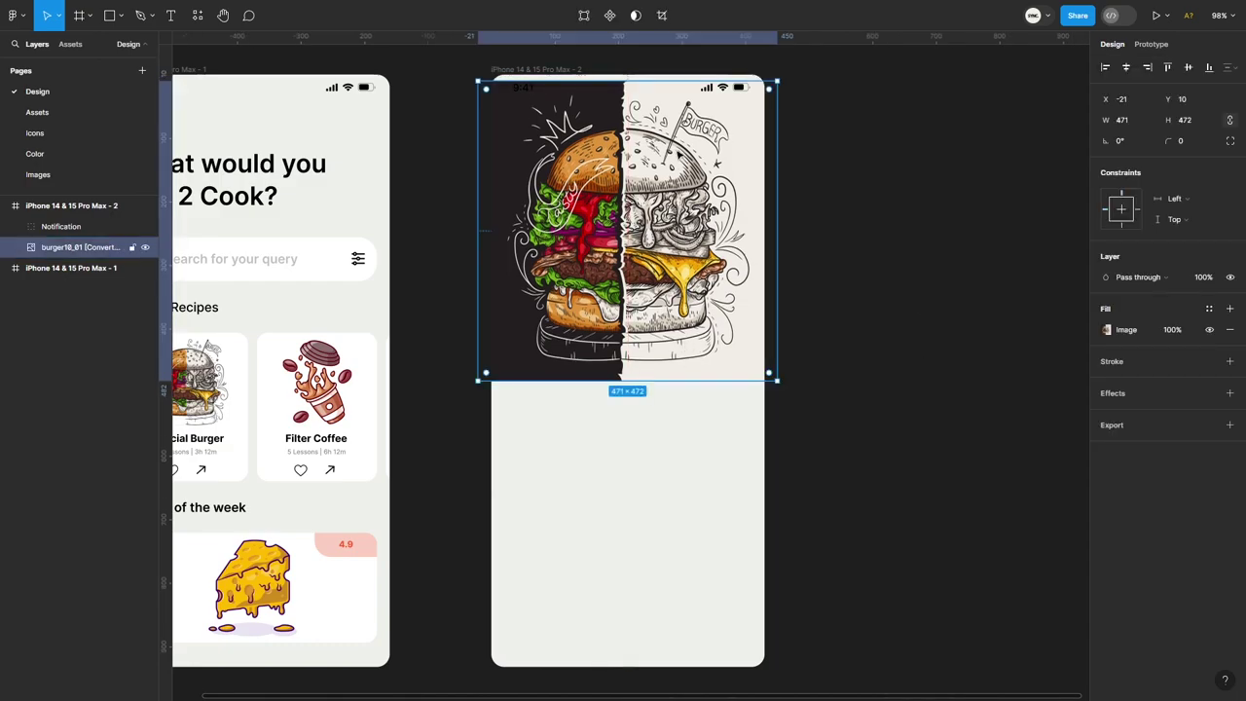
left_click_drag(646, 81, 645, 74)
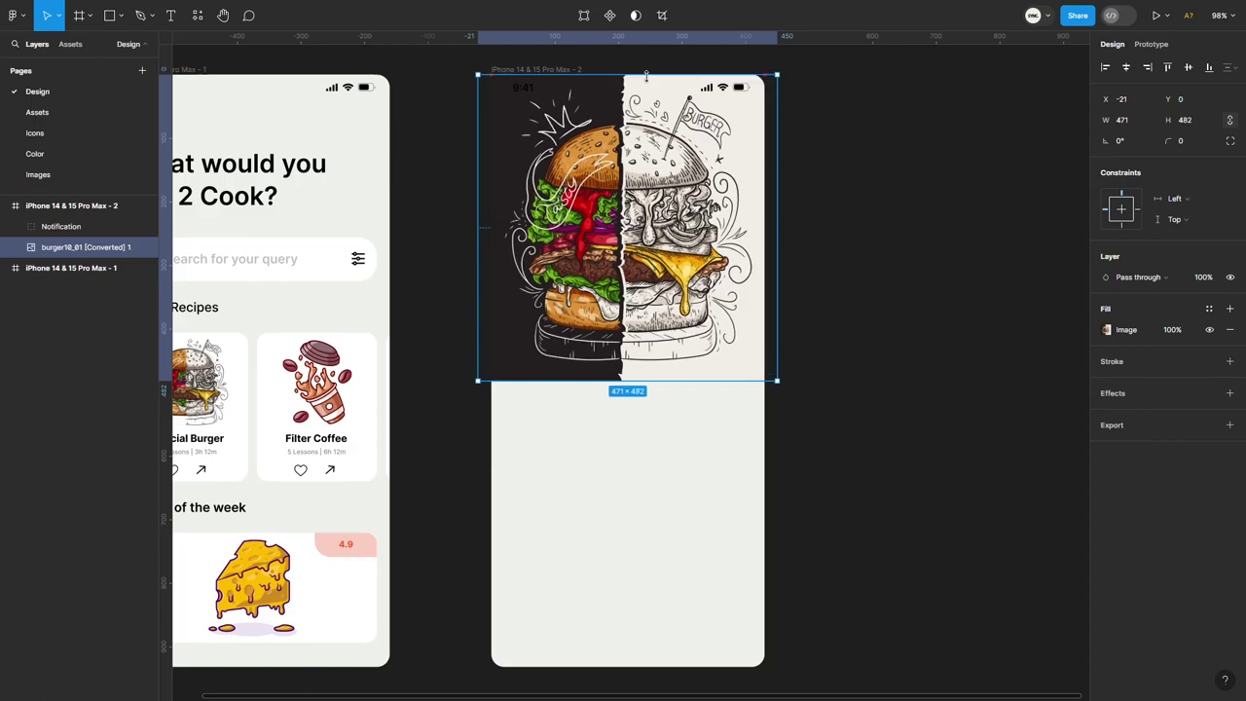
left_click(806, 235)
Step: Draw a rectangle over the lower screen with a 20 corner radius
key("r")
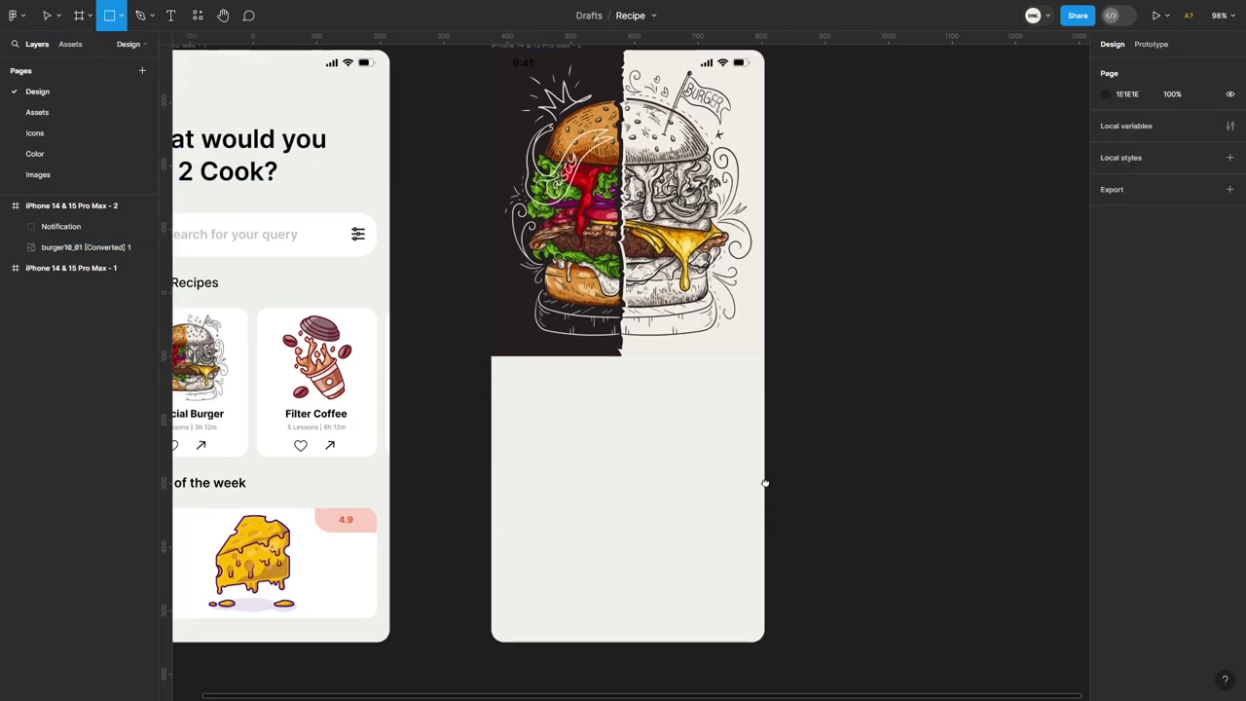
scroll(609, 400, "up", 3)
left_click(548, 307)
mouse_move(548, 306)
left_mouse_down()
mouse_move(529, 262)
mouse_move(843, 304)
mouse_move(811, 619)
left_mouse_up()
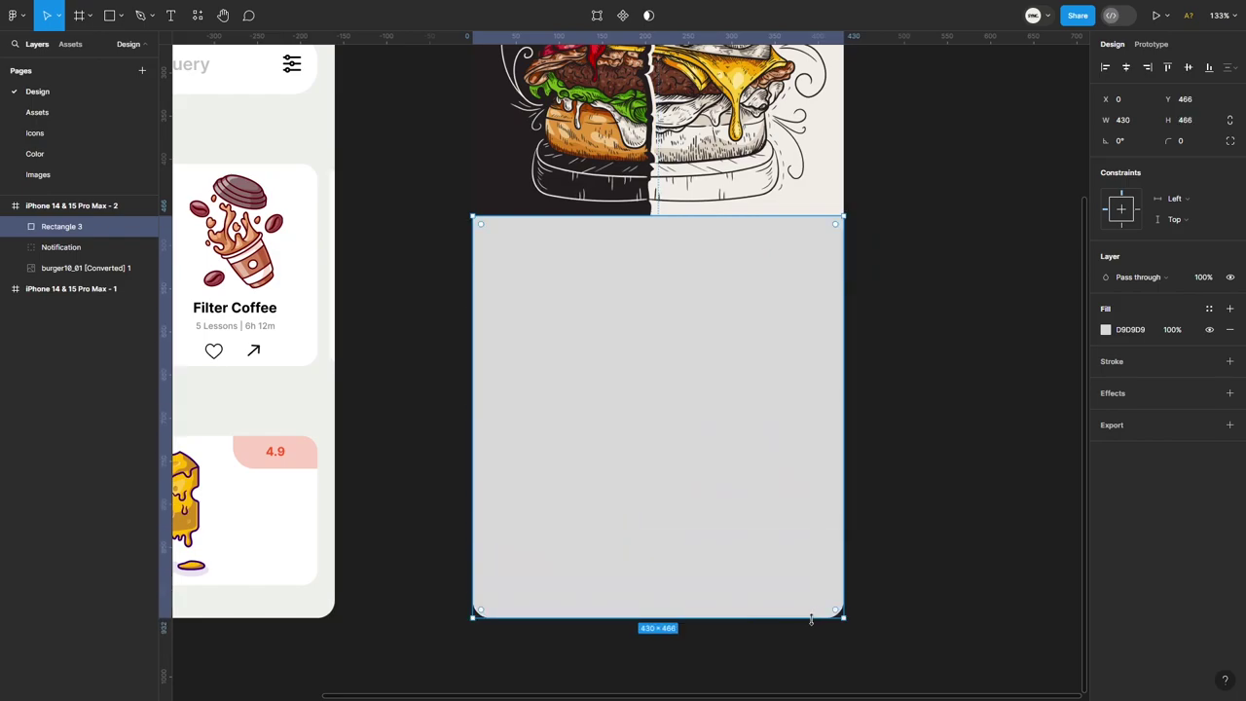
left_click(1230, 140)
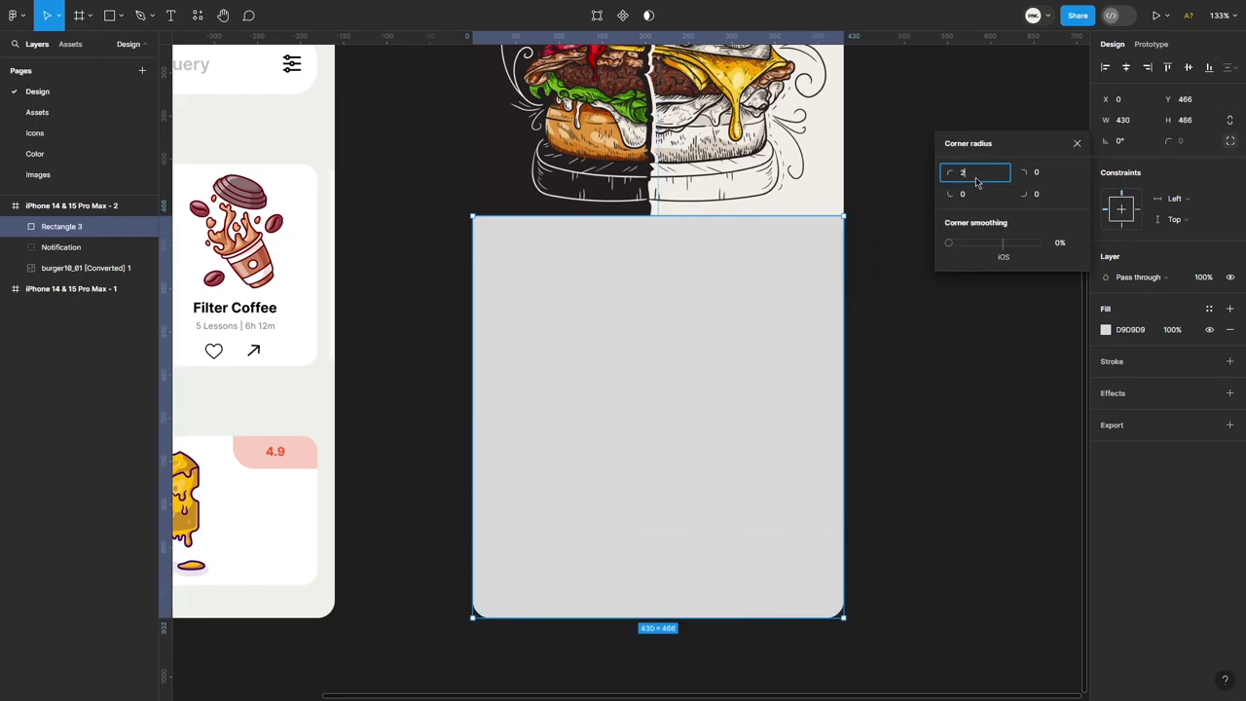
type("20")
type("30")
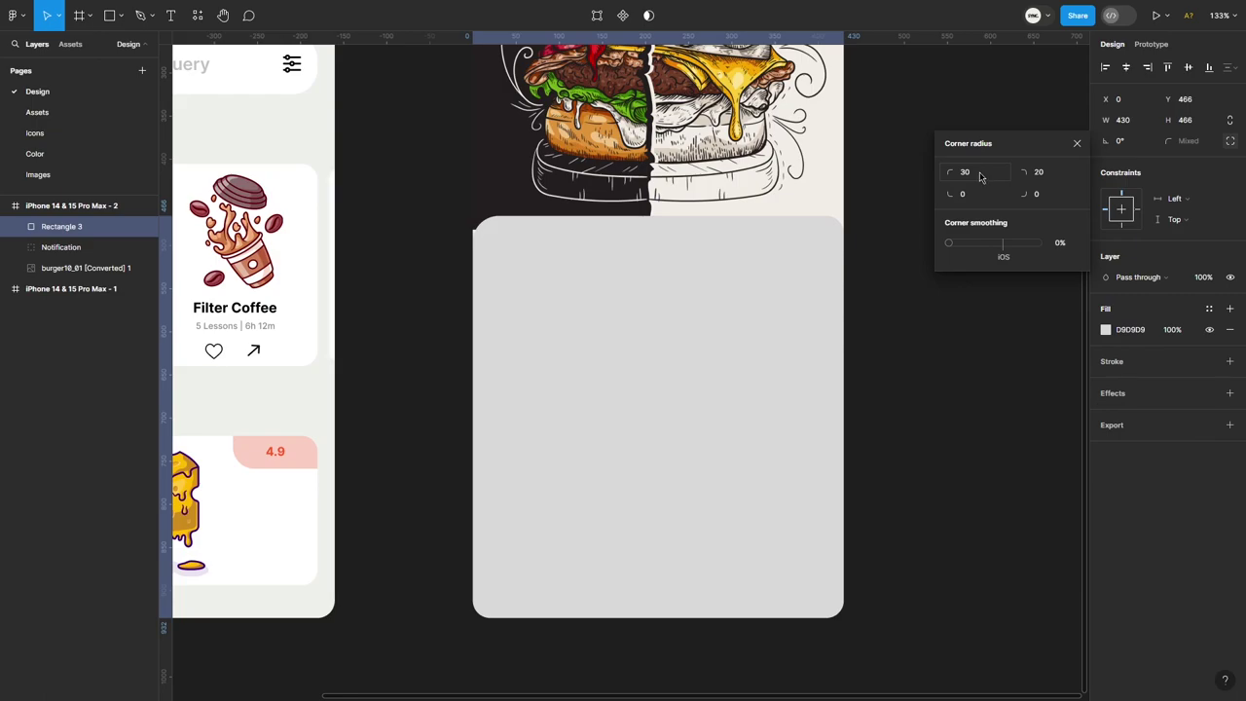
left_click(706, 289)
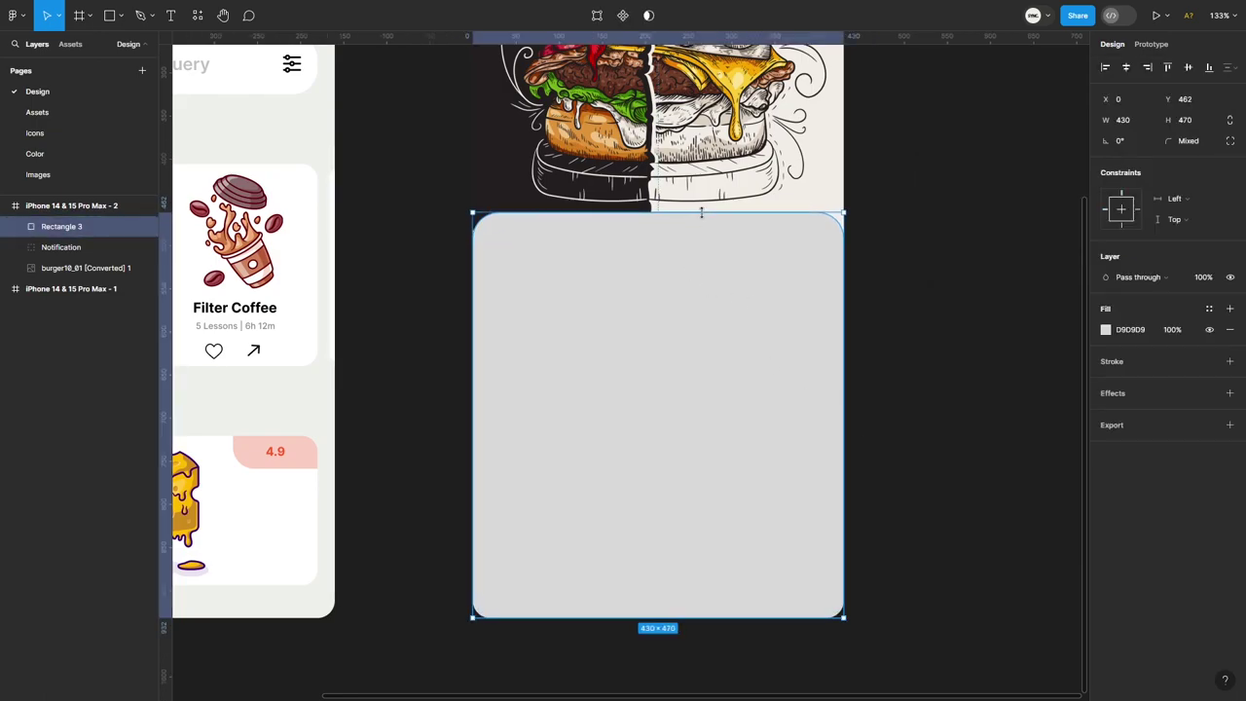
Step: Raise the card's top edge by 10 px and fill it white
left_click_drag(701, 215, 701, 207)
left_click(1127, 329)
left_click(1106, 329)
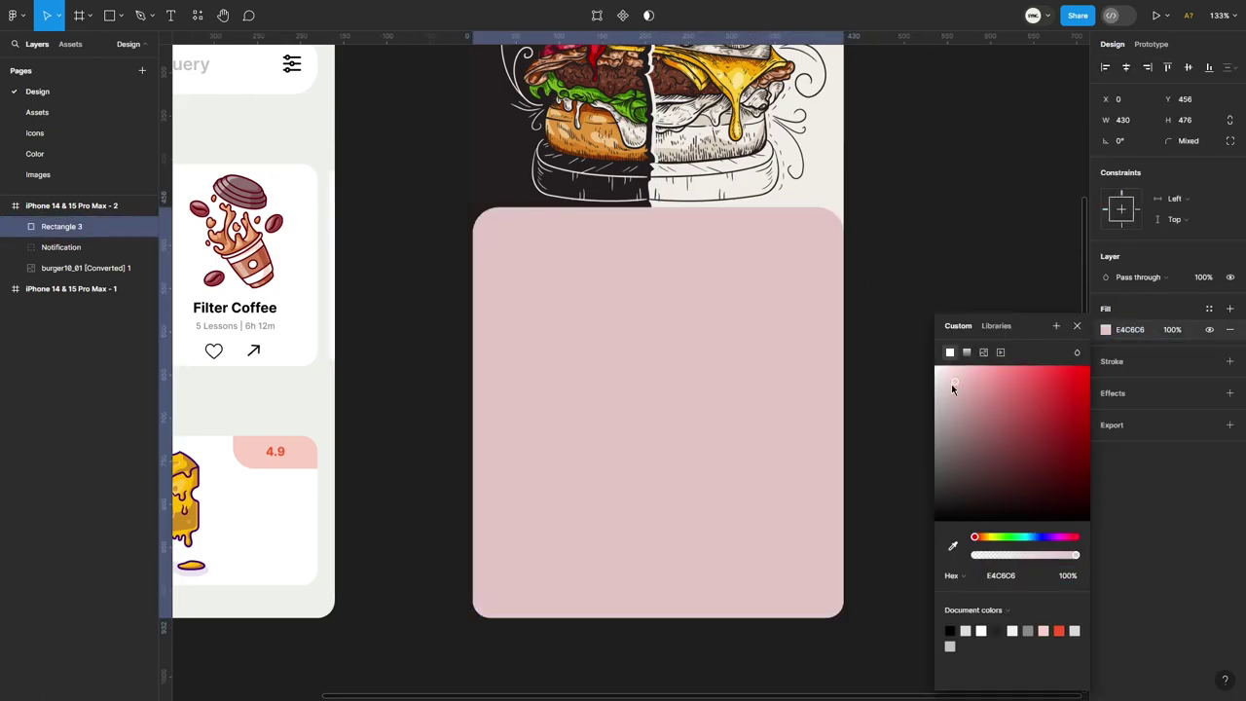
left_click_drag(951, 384, 933, 359)
left_click(886, 159)
Step: Add a 16 px 'Difficulty : Easy ✌' label at the card's top-left
key("t")
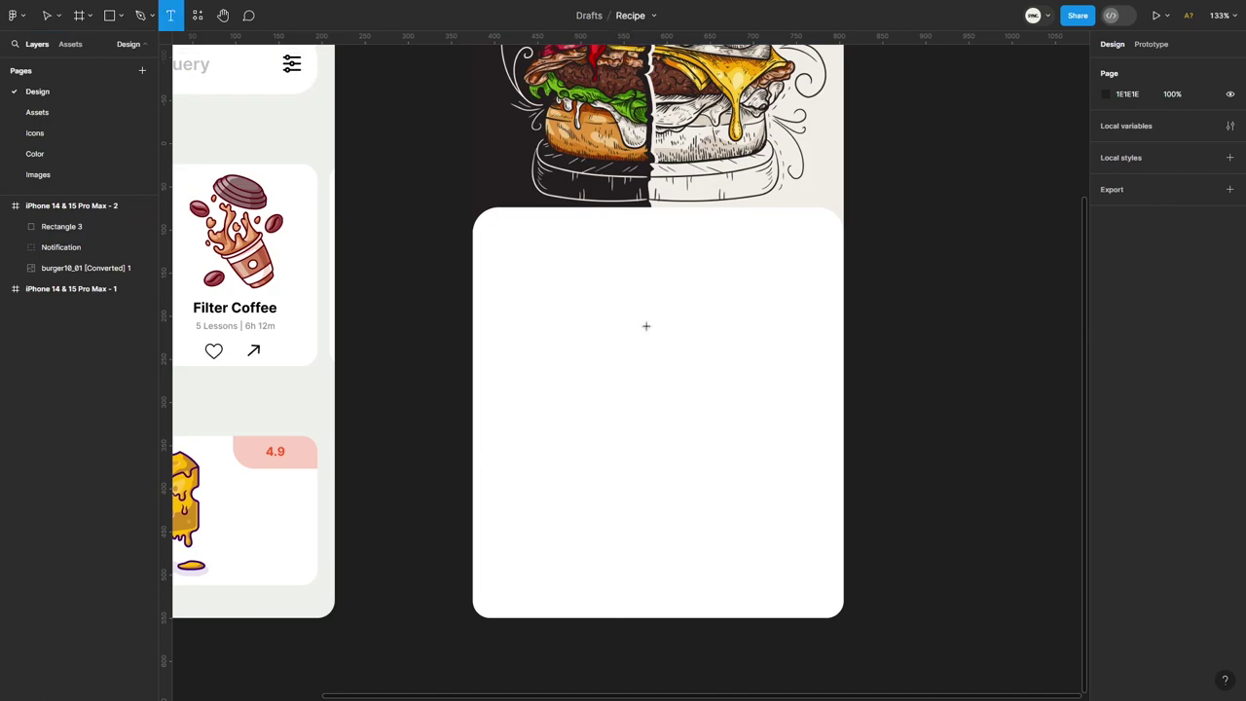
left_click(645, 325)
type("Difficulty : Easy")
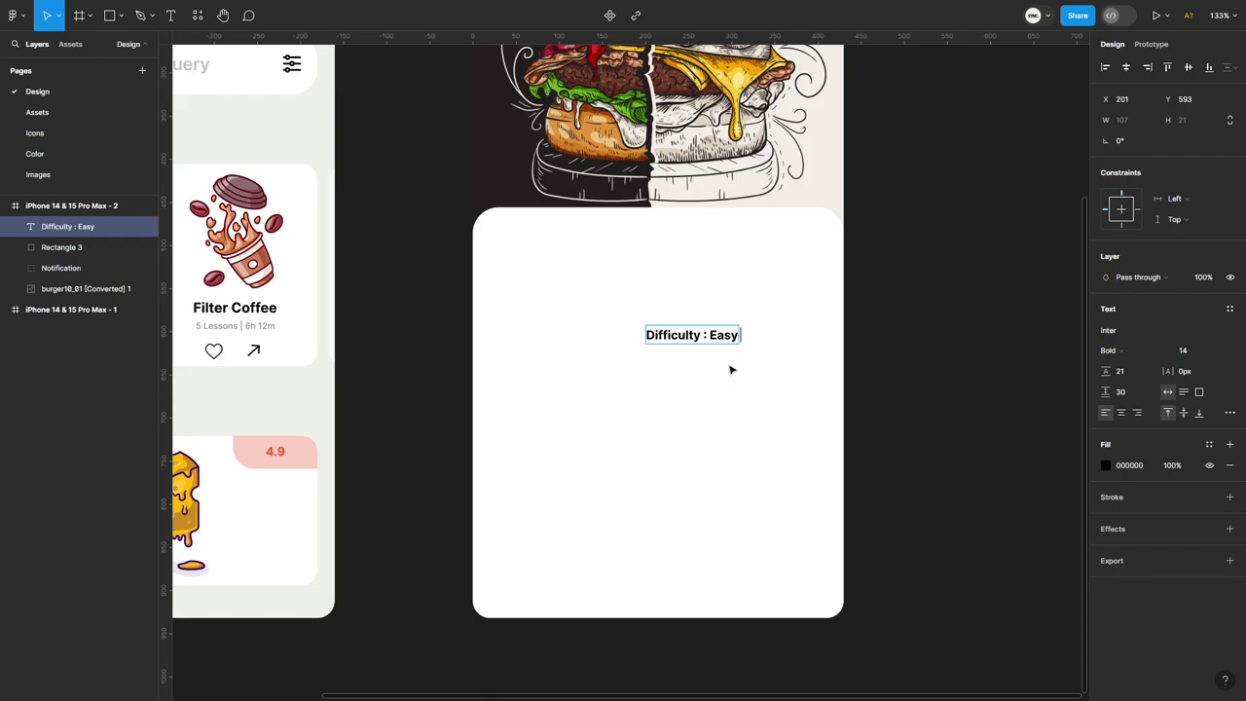
key("super+period")
left_click(962, 357)
key("Escape")
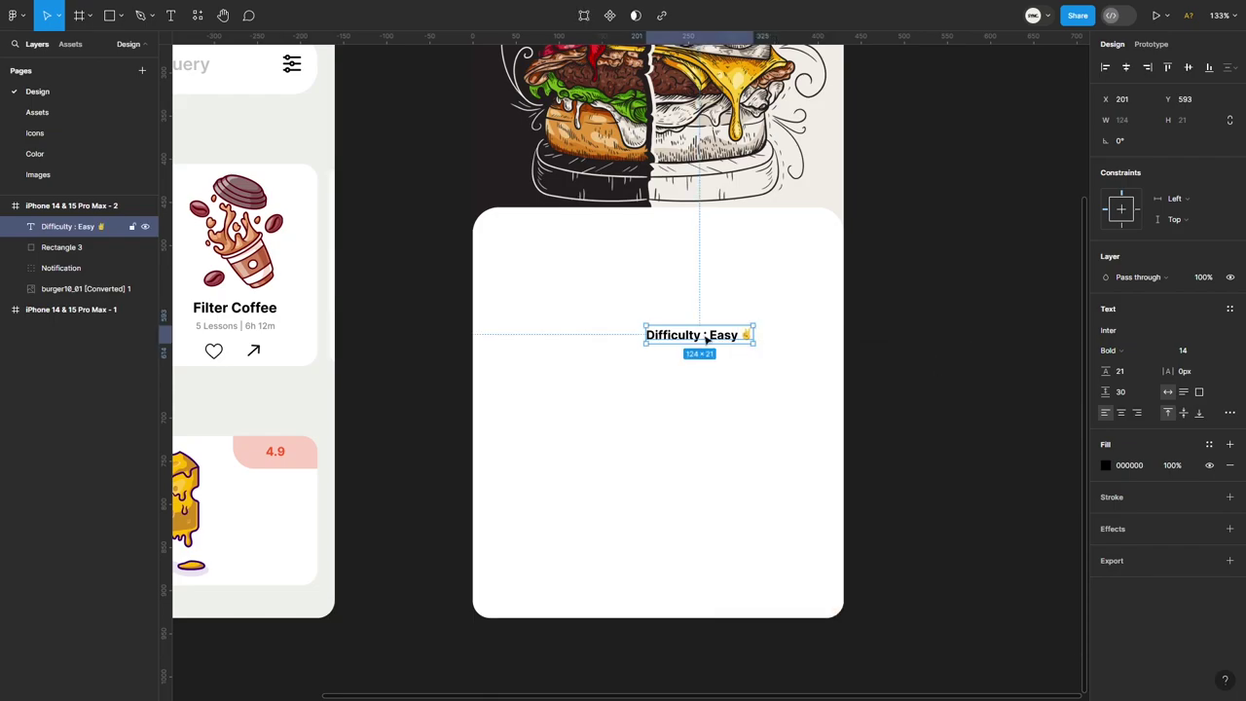
left_click_drag(705, 340, 551, 244)
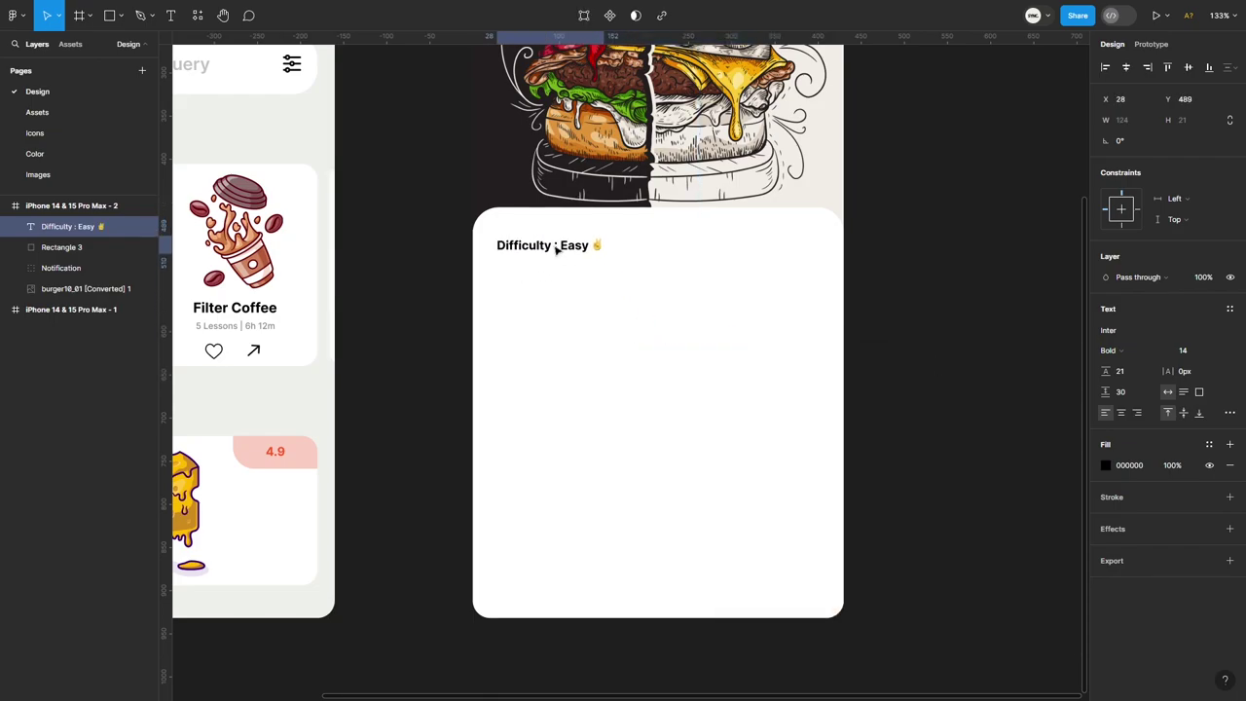
left_click(1215, 351)
left_click(1197, 439)
type("20")
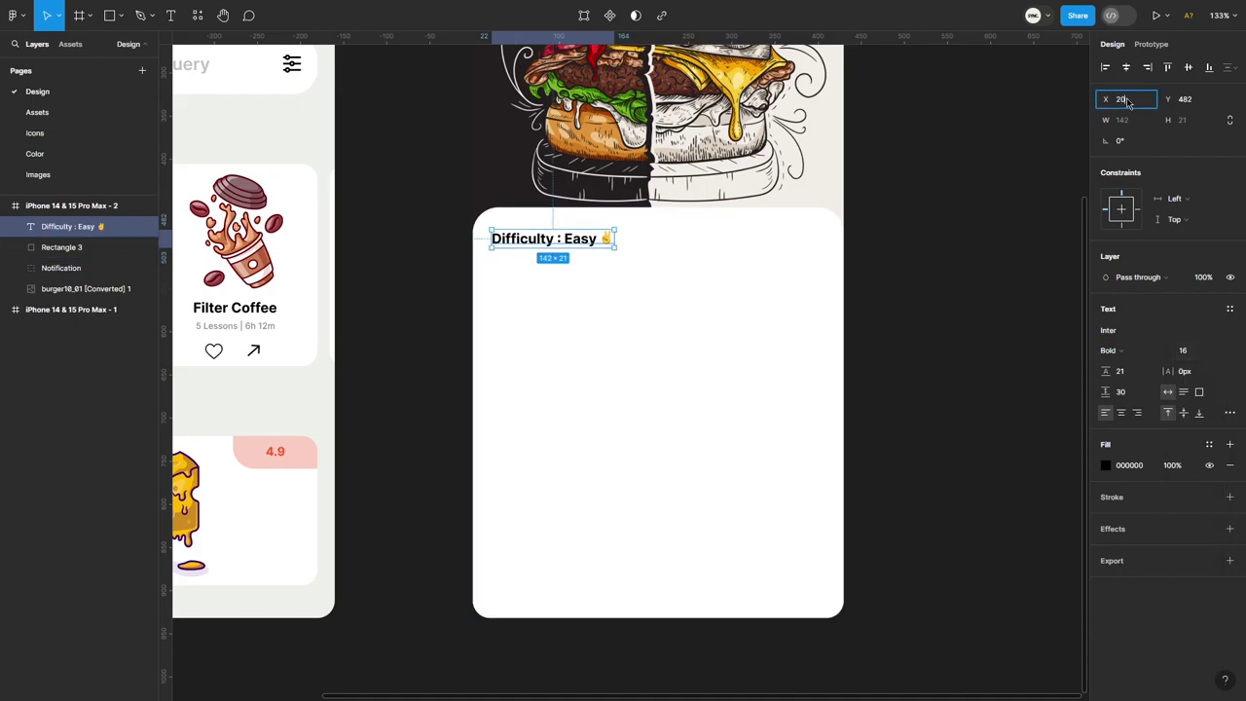
key("Return")
left_click_drag(1167, 99, 1183, 98)
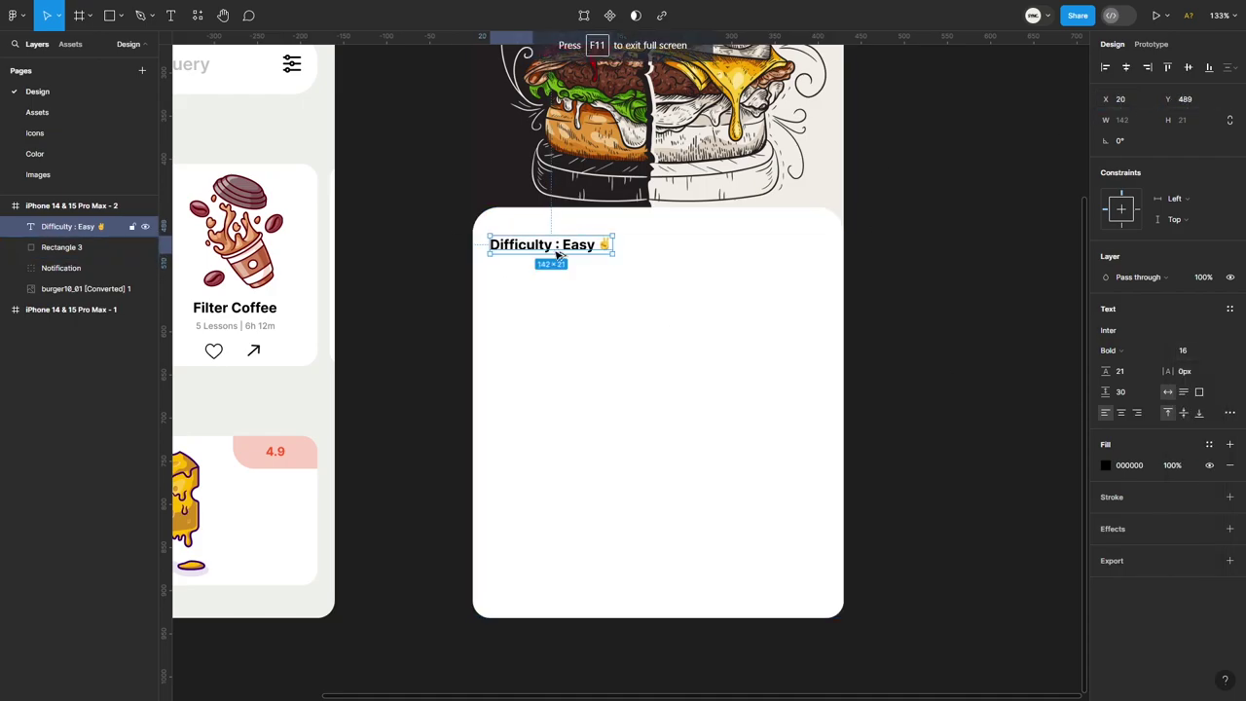
Step: Duplicate the label as '17 Mins' at the card's right edge
left_click_drag(550, 244, 722, 244)
key("Return")
type("12")
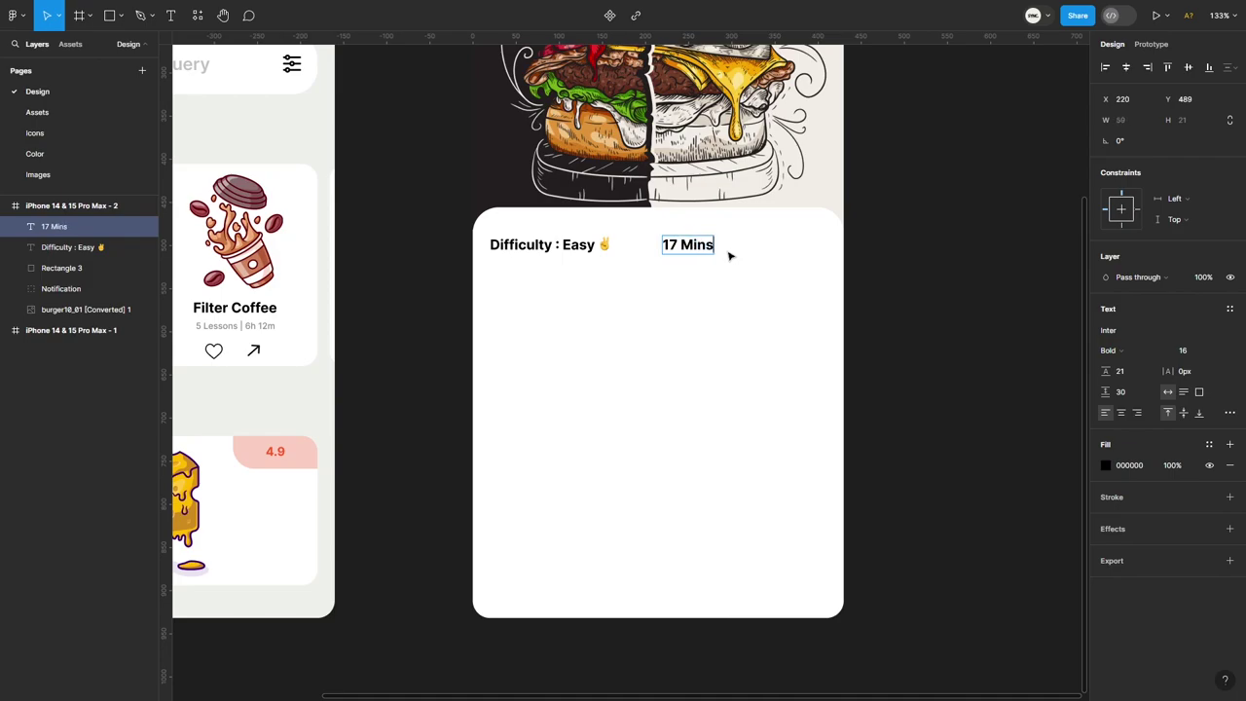
left_click_drag(686, 246, 796, 247)
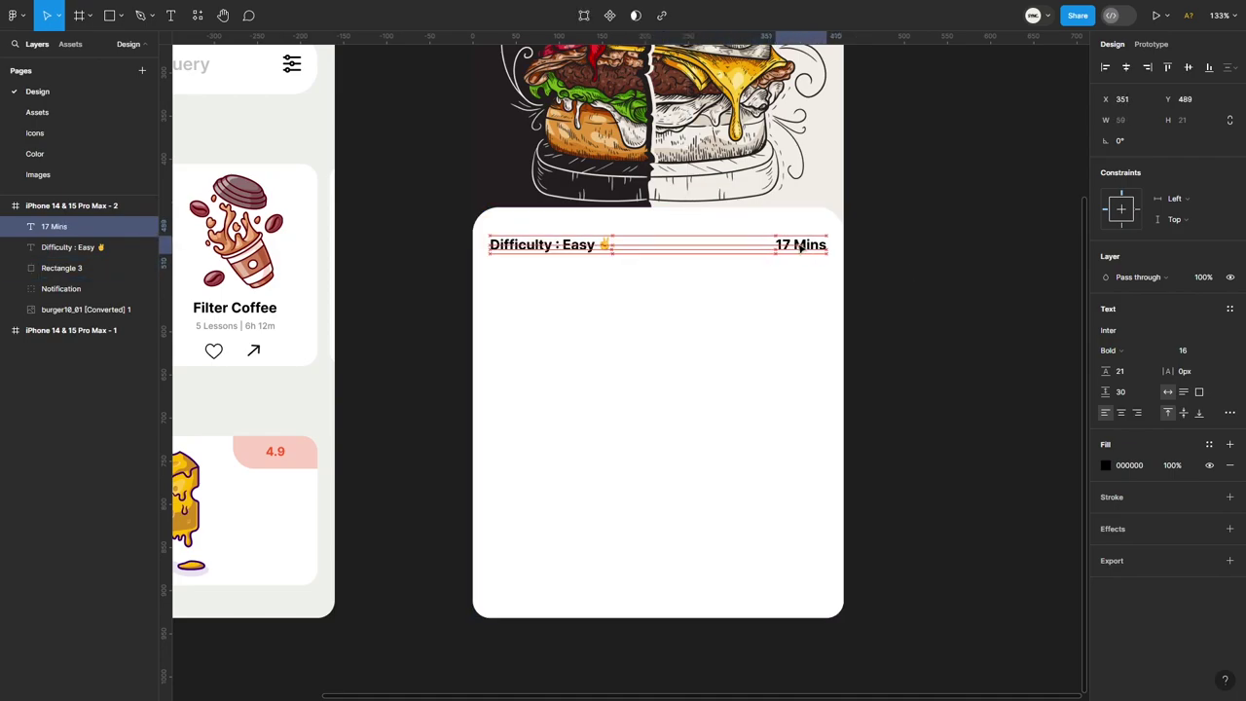
left_click(871, 259)
Step: Draw a 2 px round-capped divider line under the difficulty row
key("l")
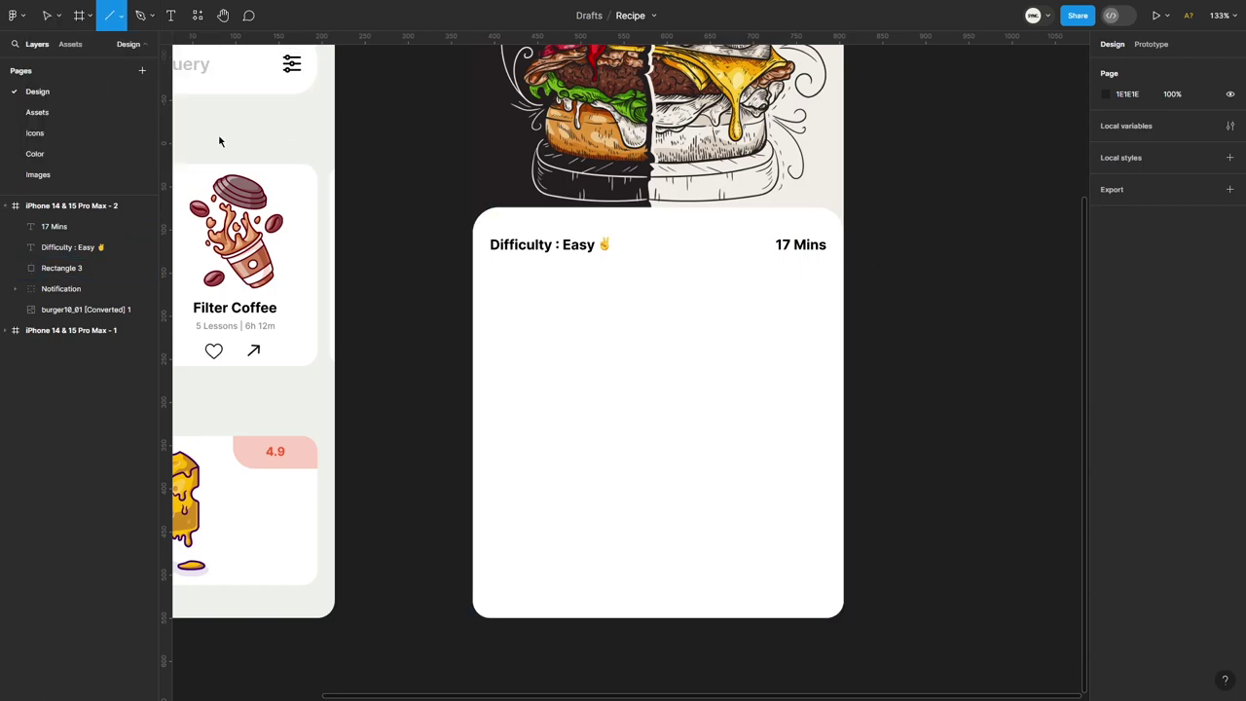
left_click_drag(488, 267, 827, 264)
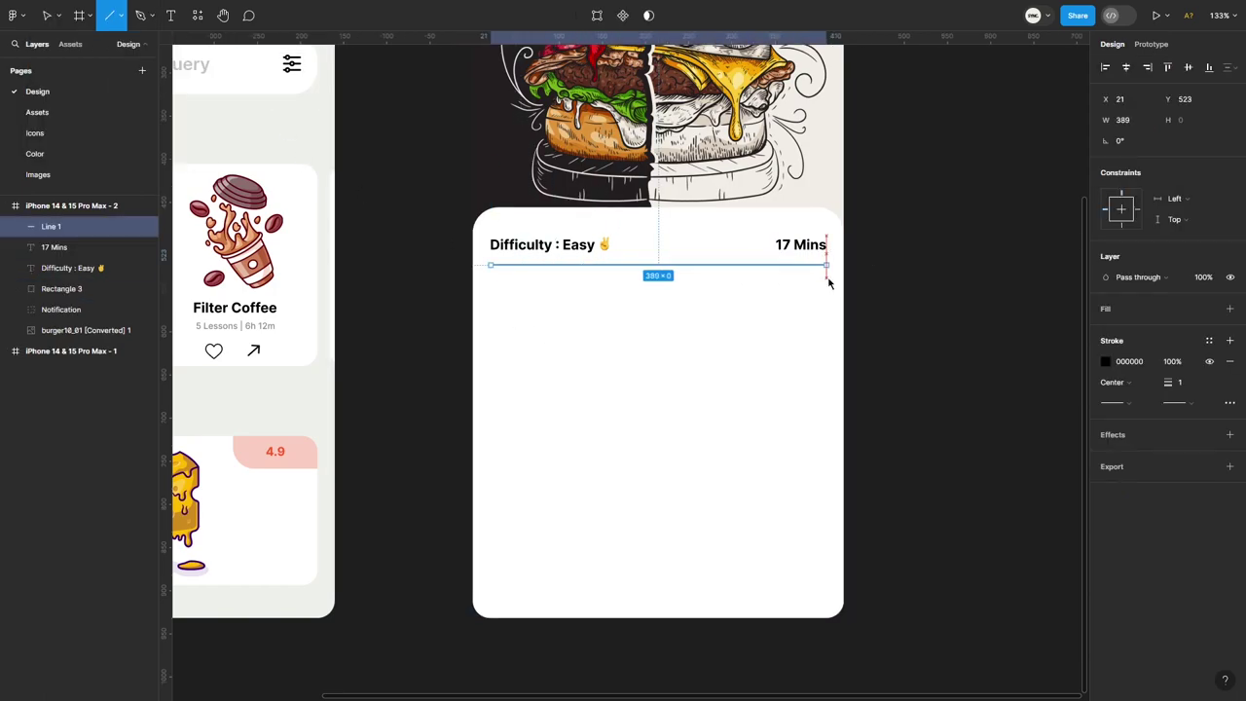
left_click_drag(490, 264, 487, 264)
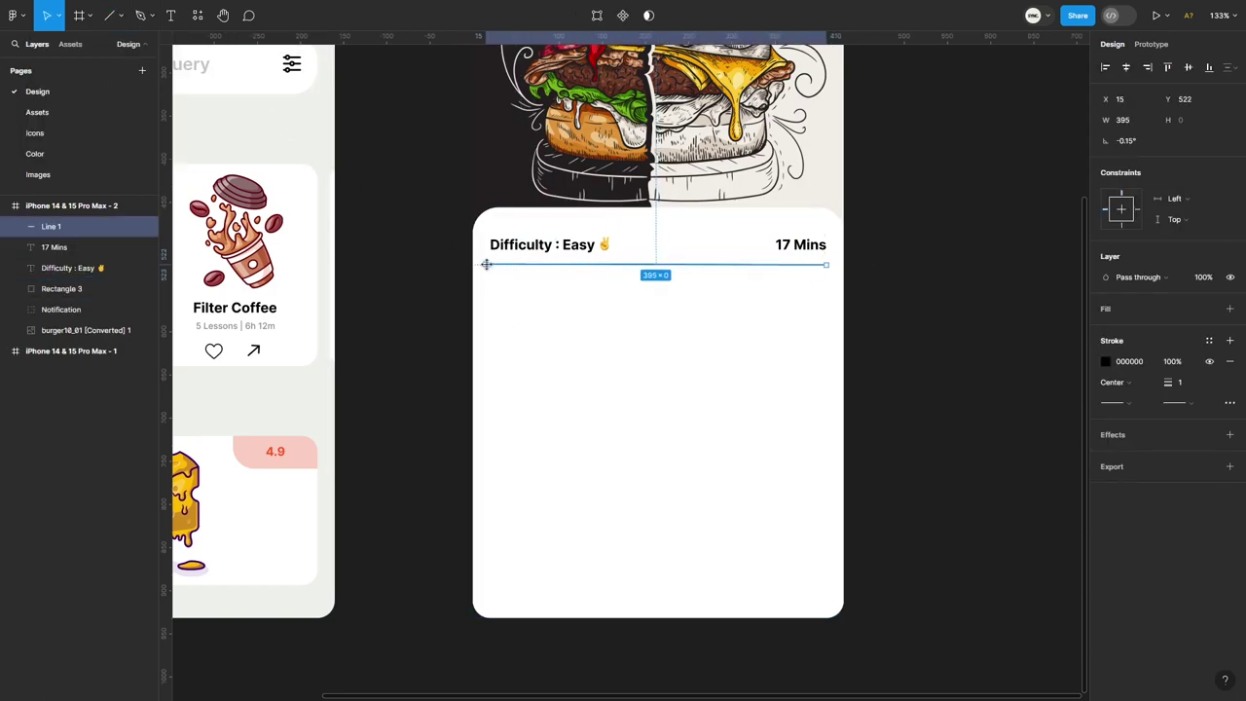
left_click(1114, 402)
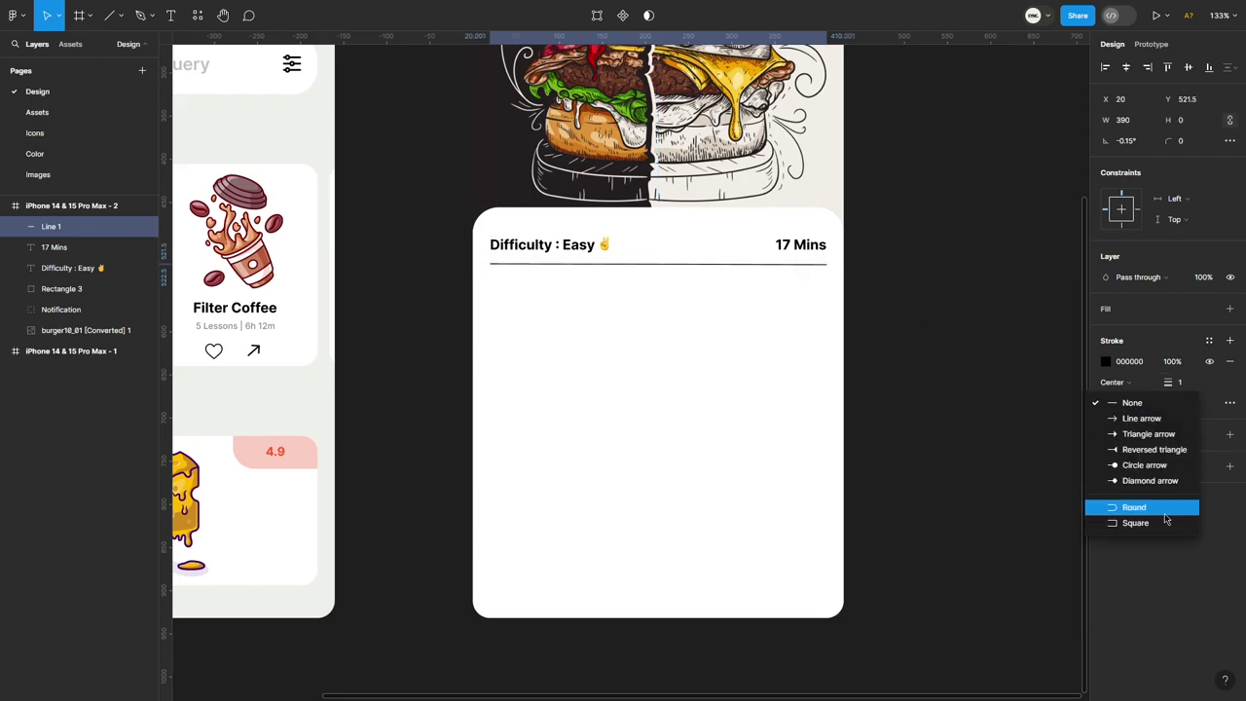
left_click(1109, 507)
left_click(1178, 402)
left_click(1129, 507)
type("2")
key("Return")
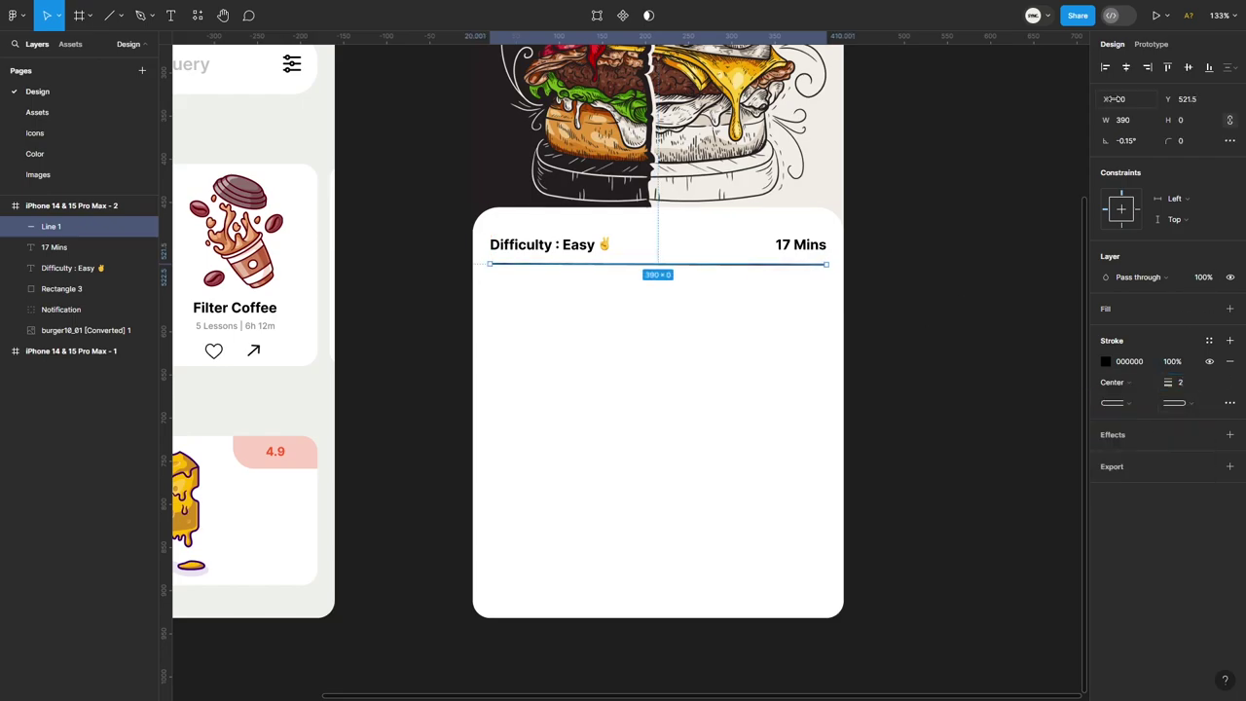
left_click_drag(1167, 100, 1180, 100)
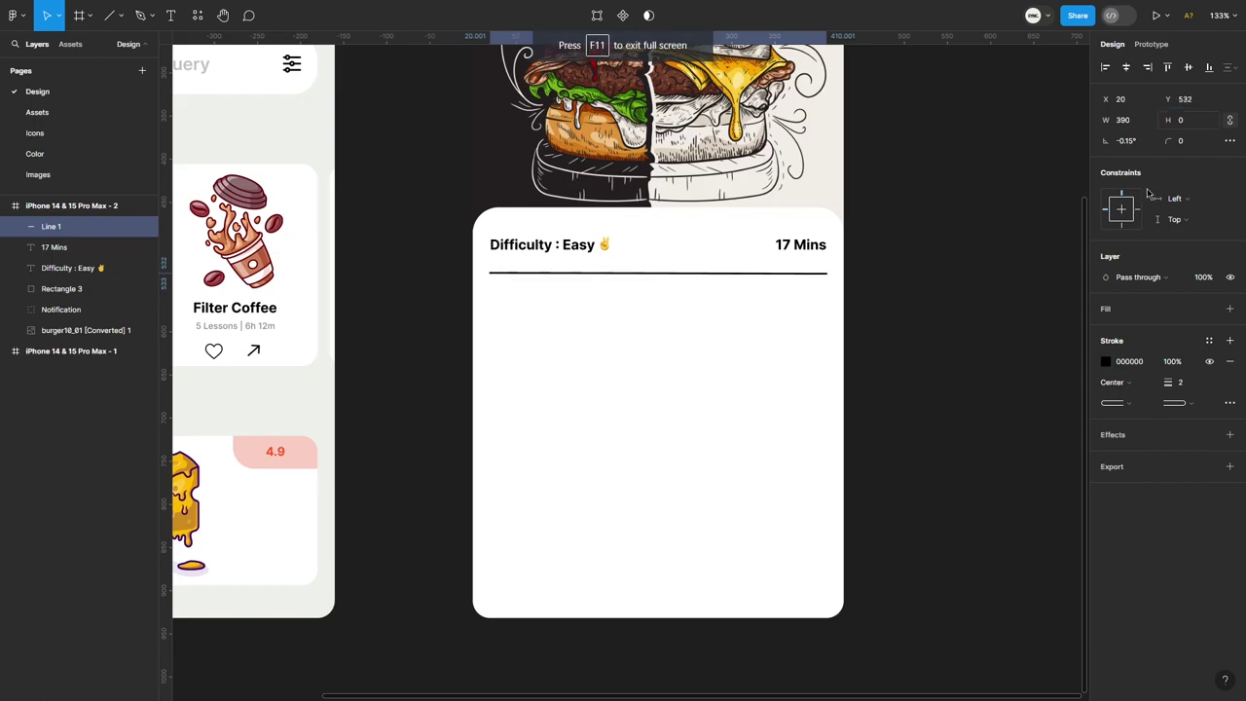
Step: Colour the divider light grey and paste in the three cooking icons
left_click(1105, 361)
left_click_drag(973, 399, 922, 421)
left_click(1176, 362)
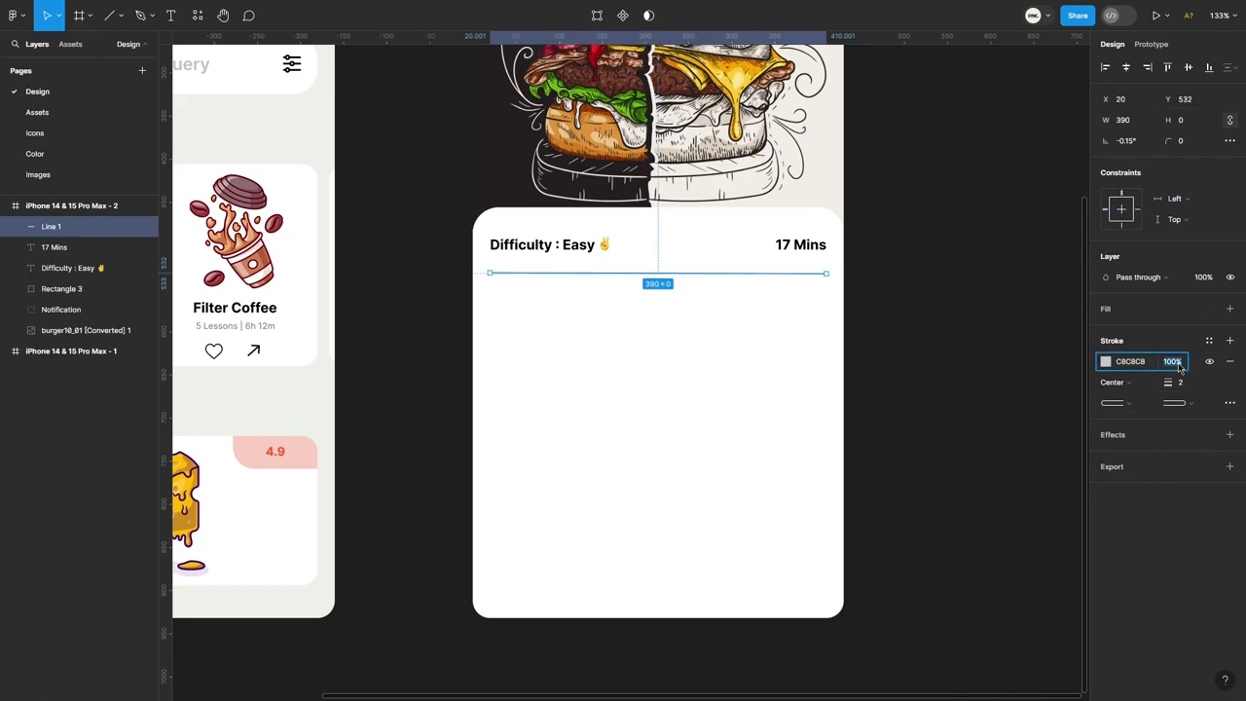
type("50")
left_click(1059, 334)
key("ctrl+v")
Step: Resize the chef, mixing bowl and pot icons to 40×40 and line them up in one row under the divider
mouse_move(720, 370)
left_mouse_down()
mouse_move(742, 522)
mouse_move(498, 328)
mouse_move(511, 326)
left_mouse_up()
left_click(559, 519, "shift")
left_click(645, 517, "shift")
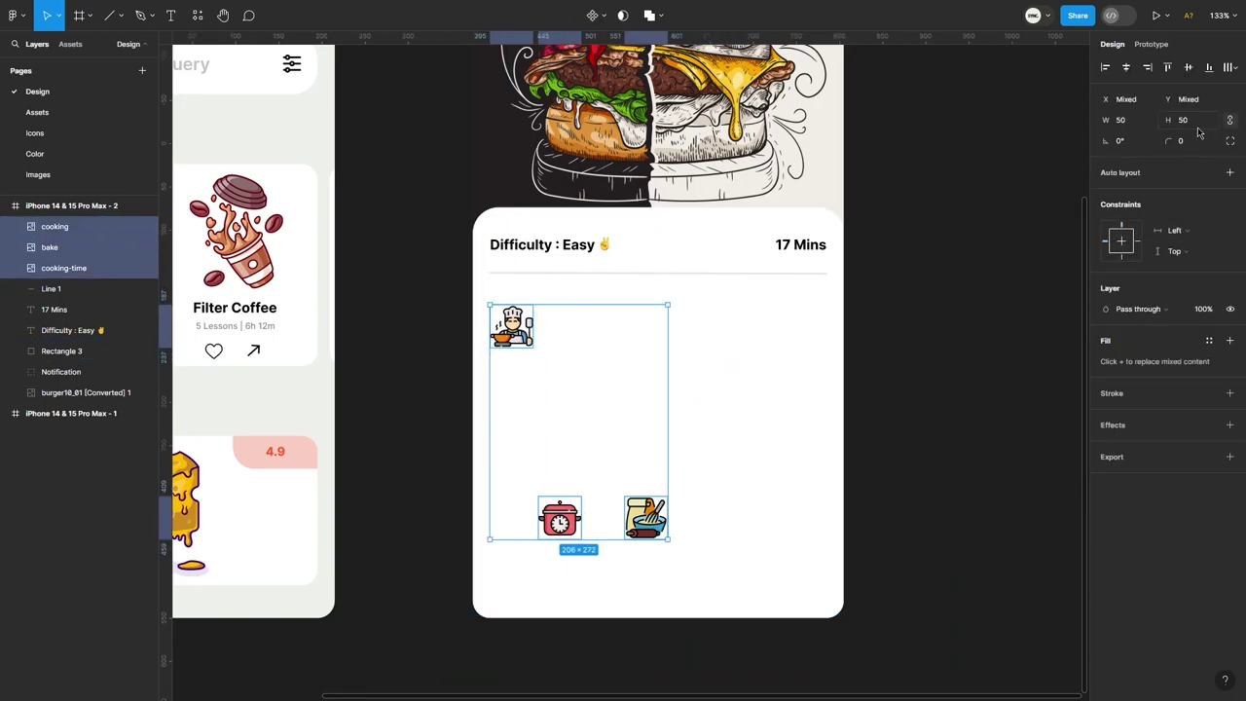
key("Return")
left_click(506, 398)
left_click(514, 324)
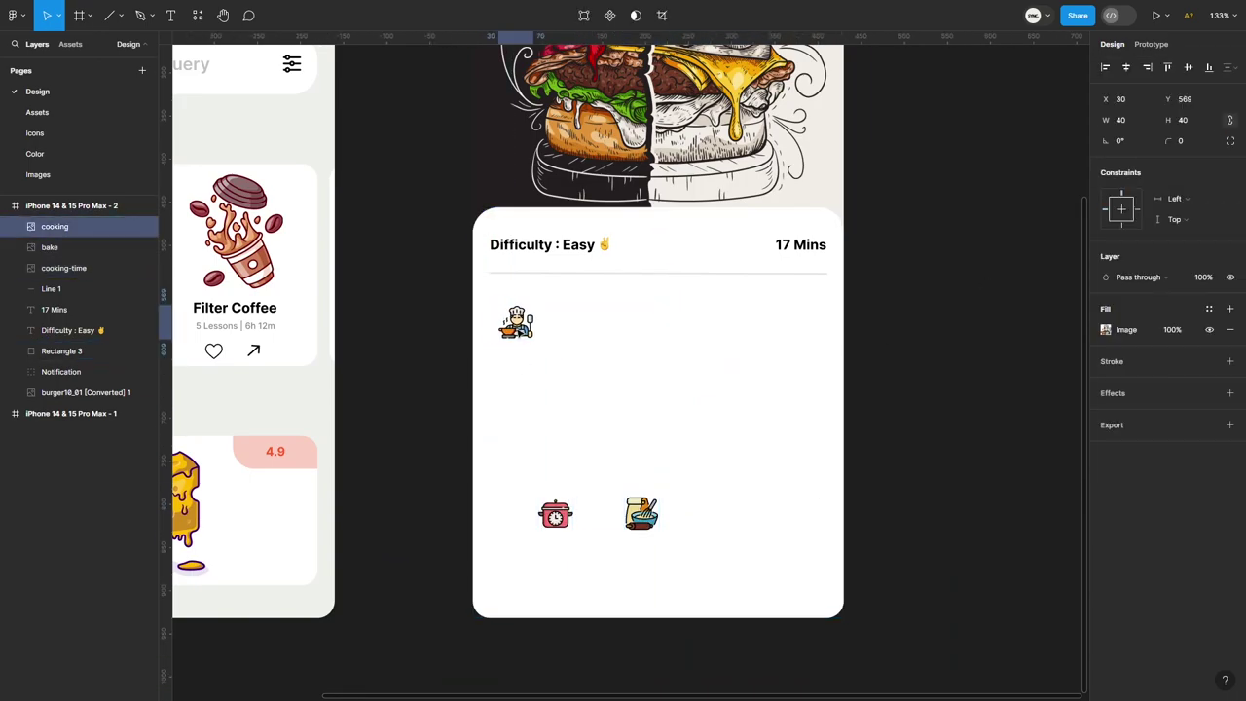
mouse_move(646, 517)
left_mouse_down()
mouse_move(623, 379)
mouse_move(658, 326)
left_mouse_up()
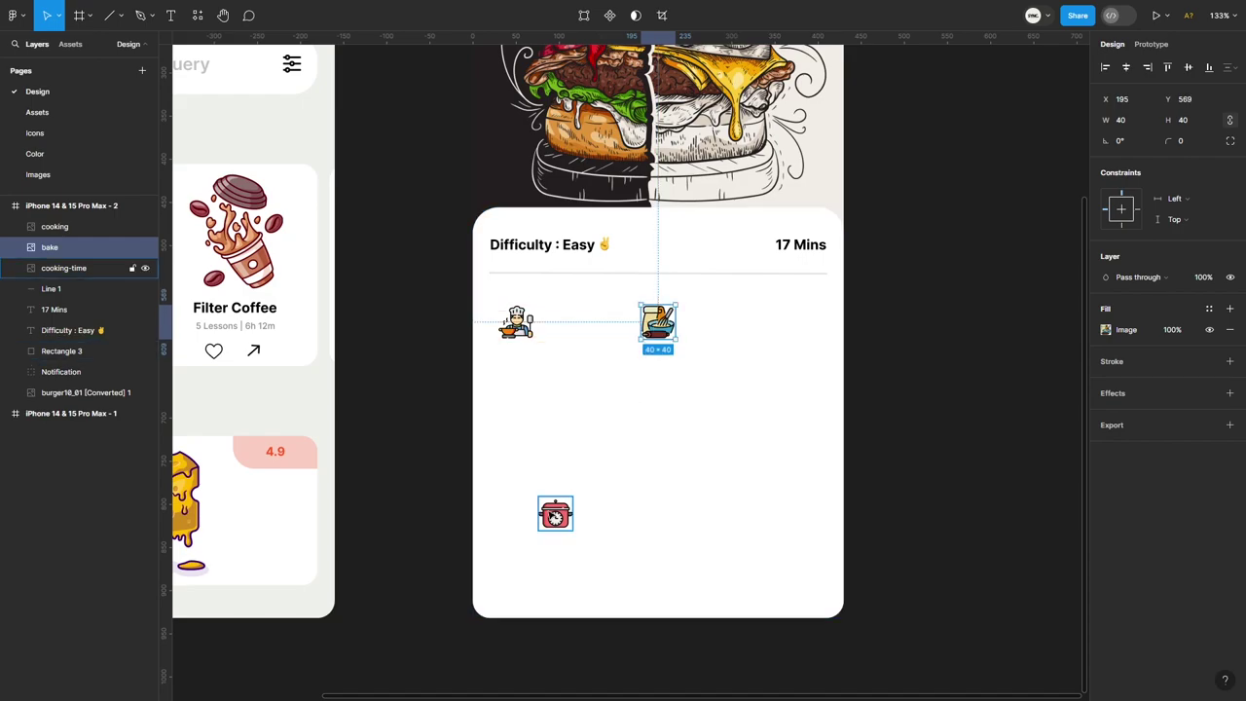
left_click_drag(556, 514, 801, 328)
left_click(658, 324, "shift")
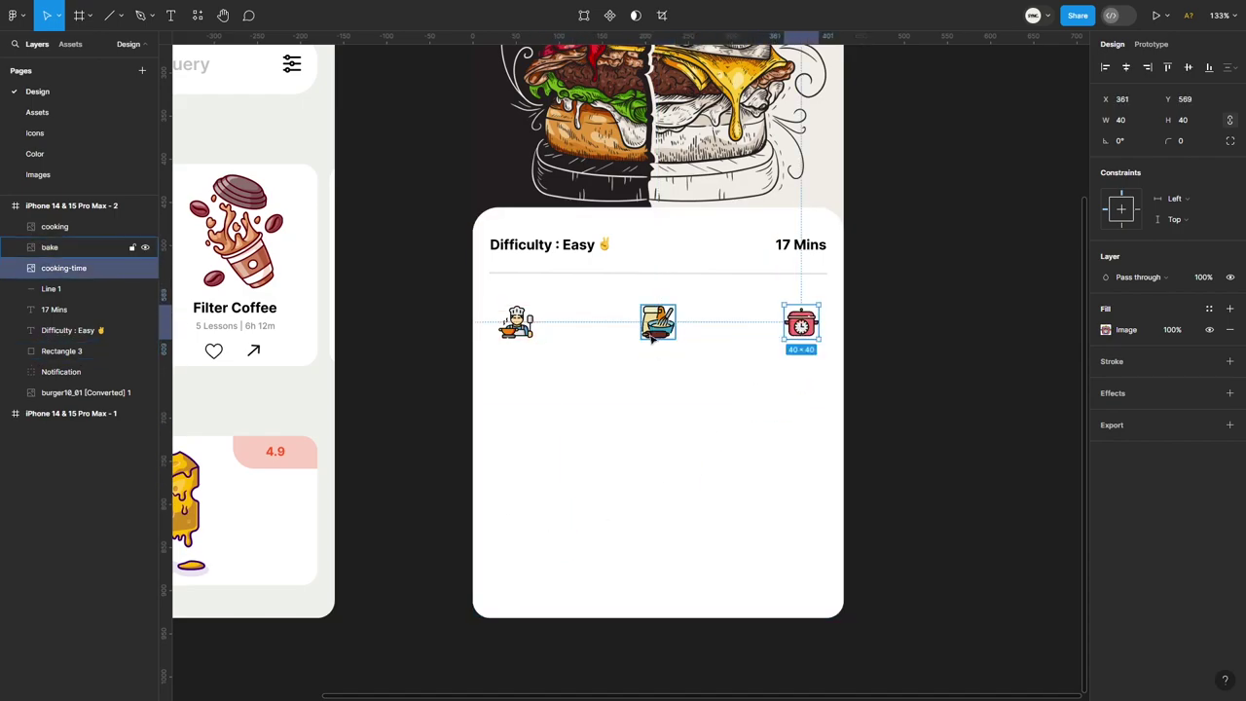
left_click(515, 324, "shift")
left_click_drag(661, 338, 661, 326)
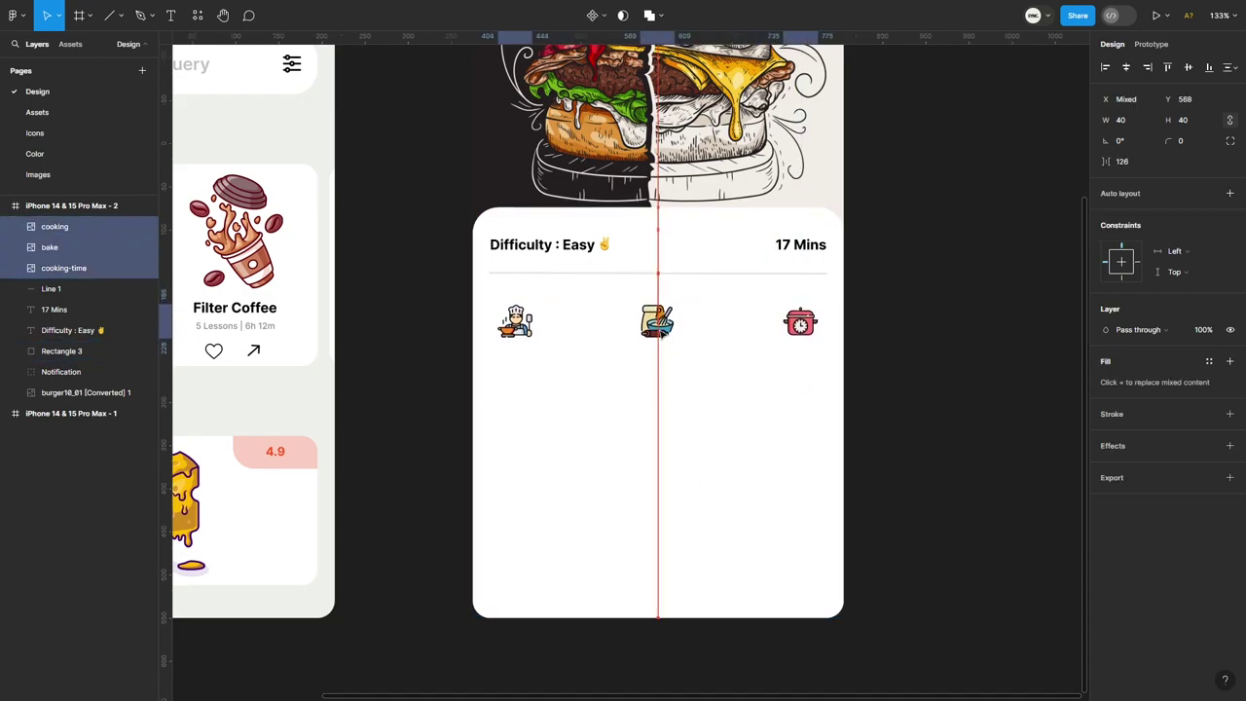
left_click(636, 395)
Step: Add a Cooking label under the chef icon
key("t")
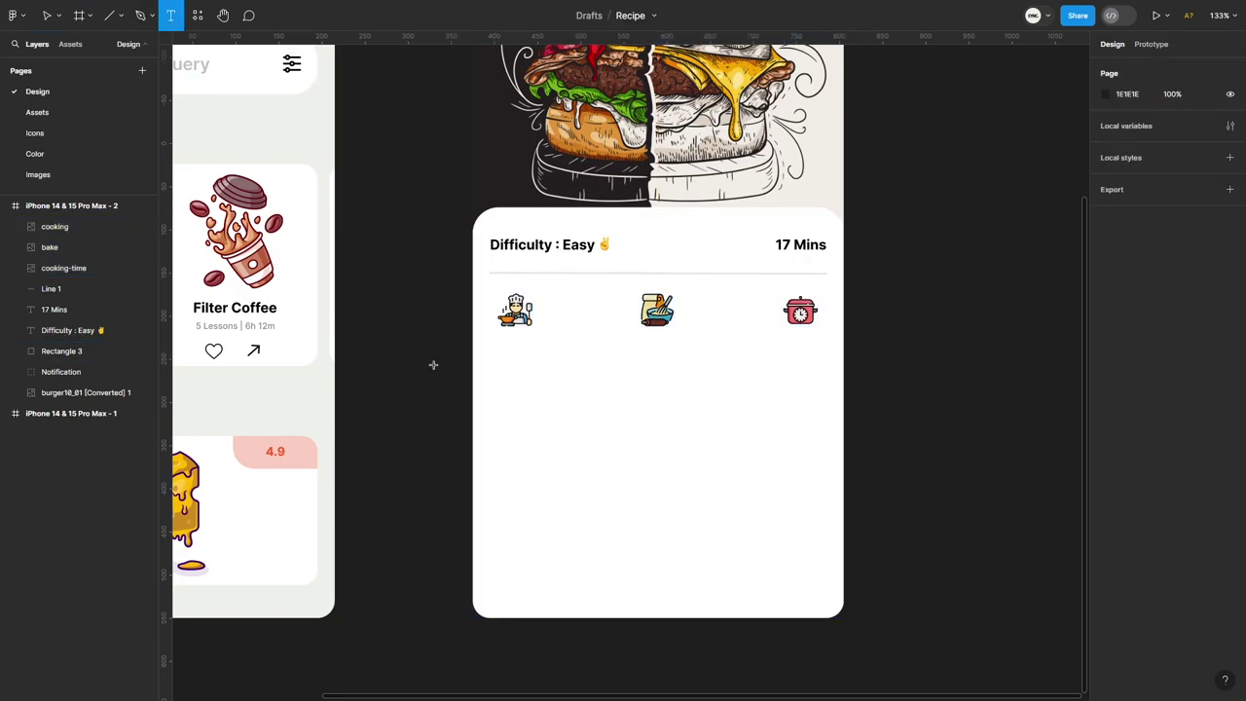
left_click(520, 433)
type("g")
key("Escape")
left_click(1196, 350)
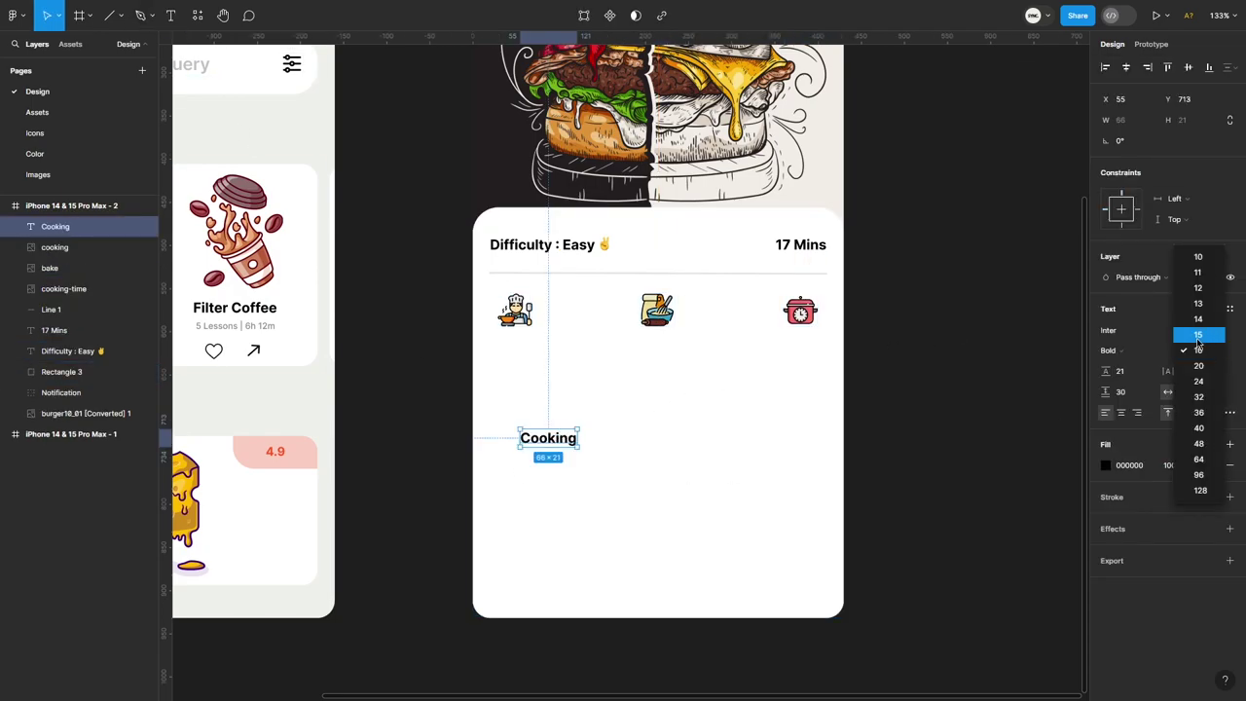
left_click_drag(555, 443, 526, 341)
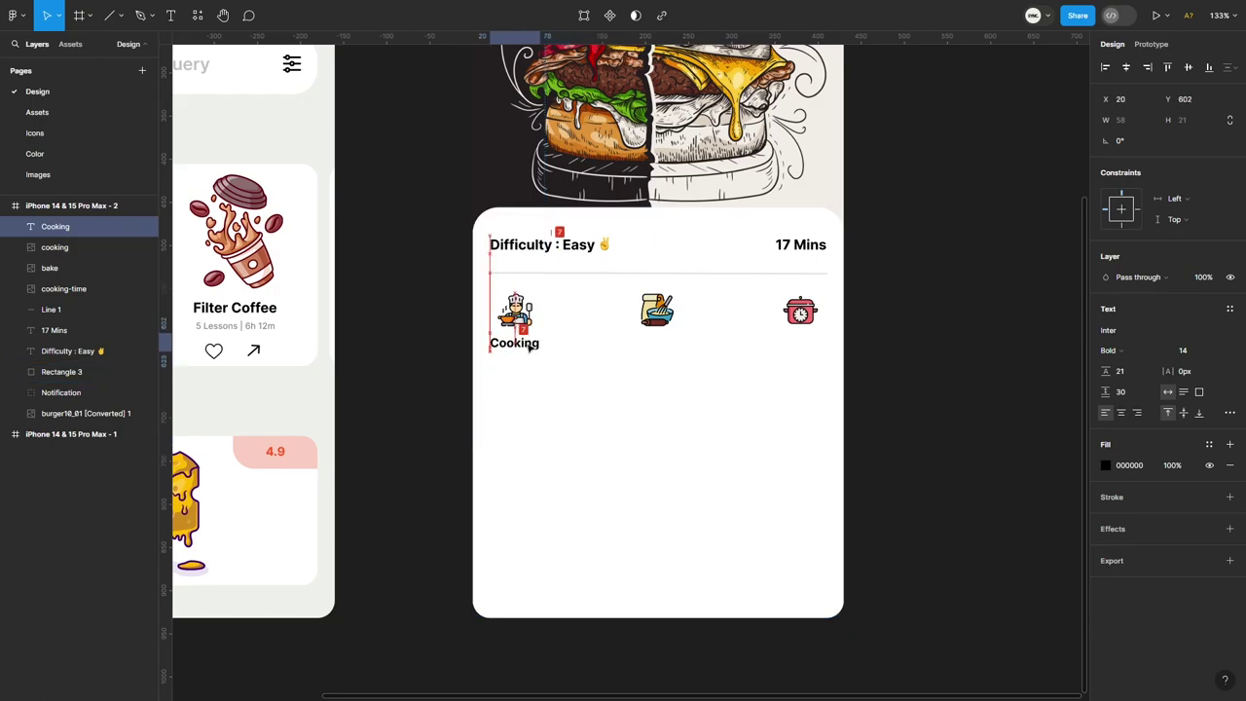
left_click(899, 366)
scroll(637, 434, "up", 3)
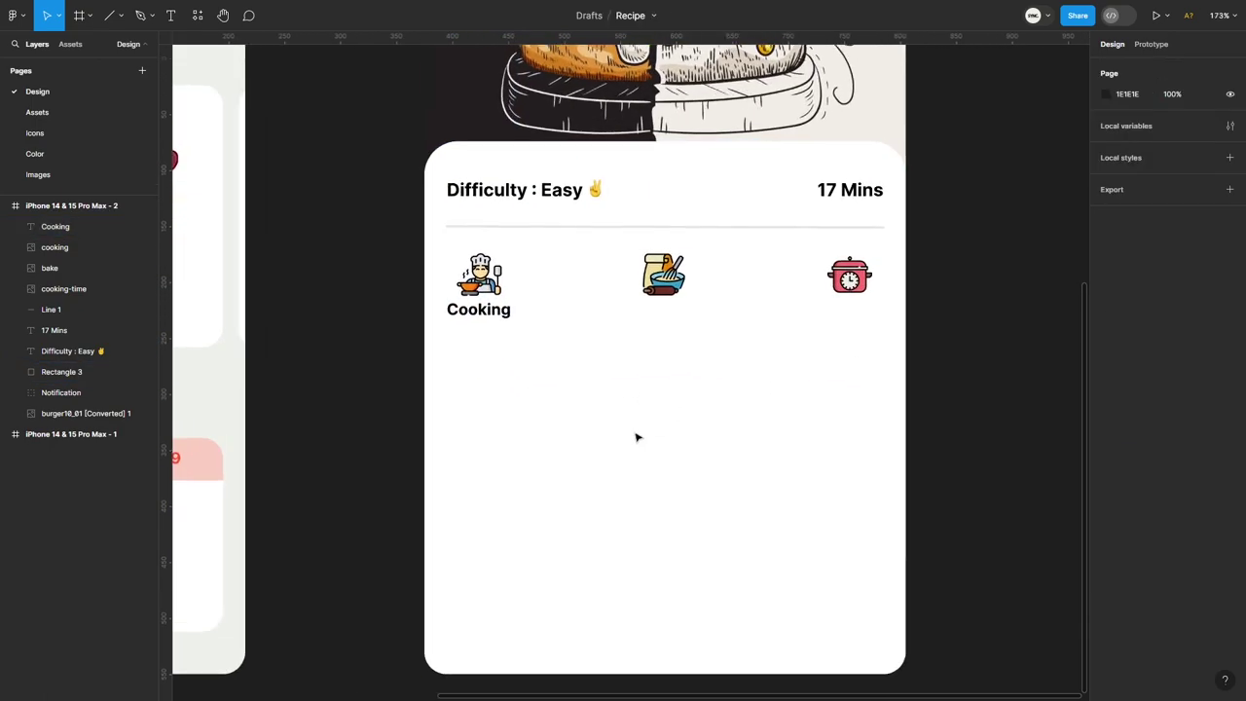
scroll(565, 351, "down", 1)
left_click(491, 272)
Step: Copy the label as Baking and Resting under the other two icons, aligned in one row
left_click_drag(492, 271, 851, 275)
double_click(655, 271)
type("Baking")
key("Escape")
double_click(851, 269)
type("Res")
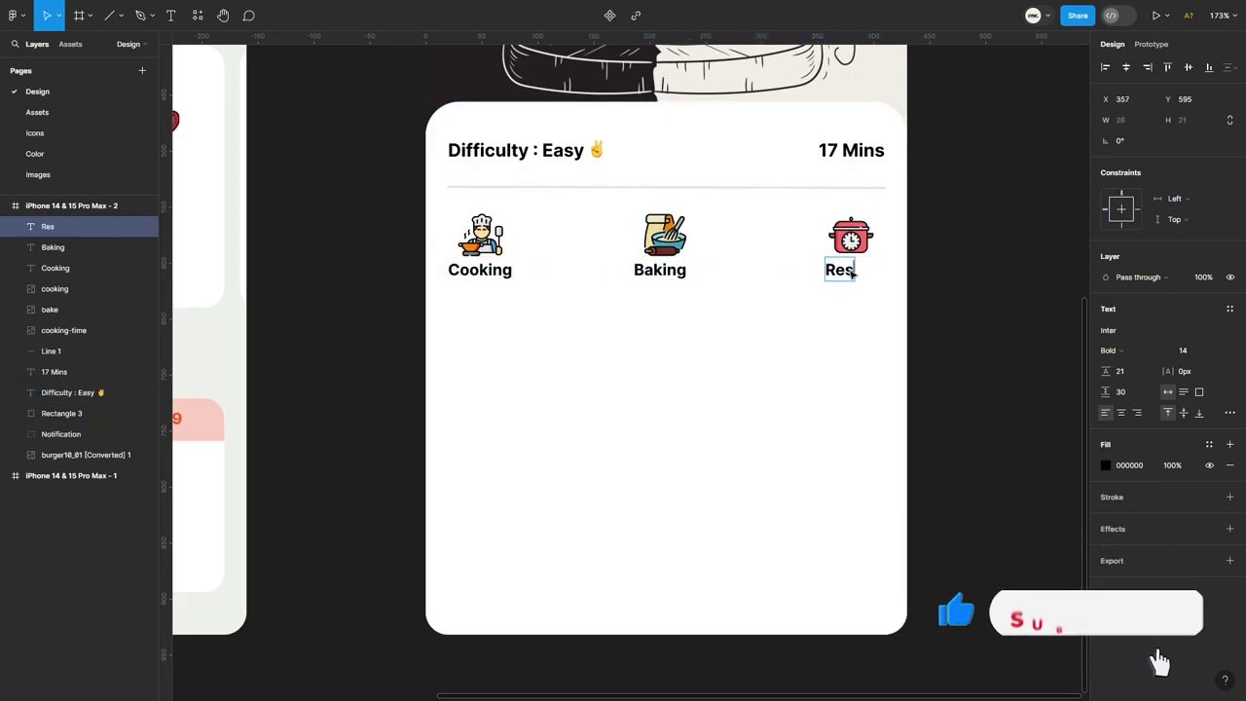
type("ting")
key("Escape")
left_click_drag(852, 270, 848, 270)
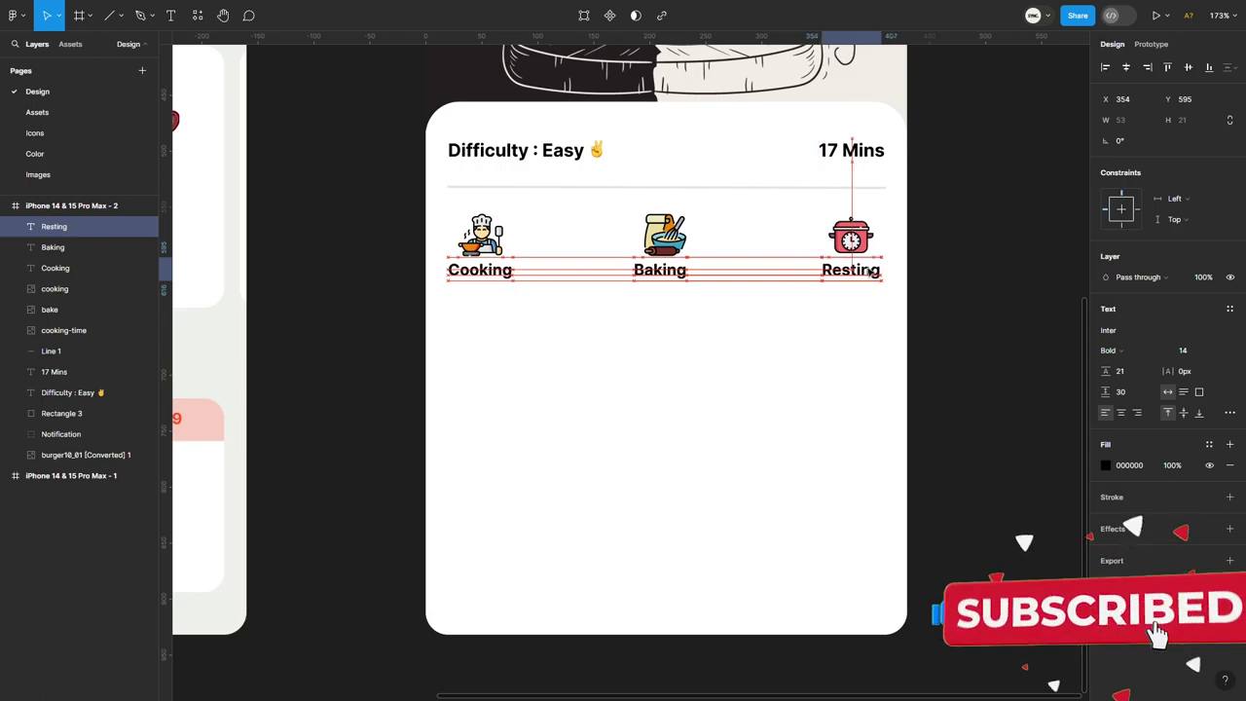
Step: Duplicate the Cooking label below itself and change the text to '(No Mins)'
left_click(662, 270)
left_click(480, 269)
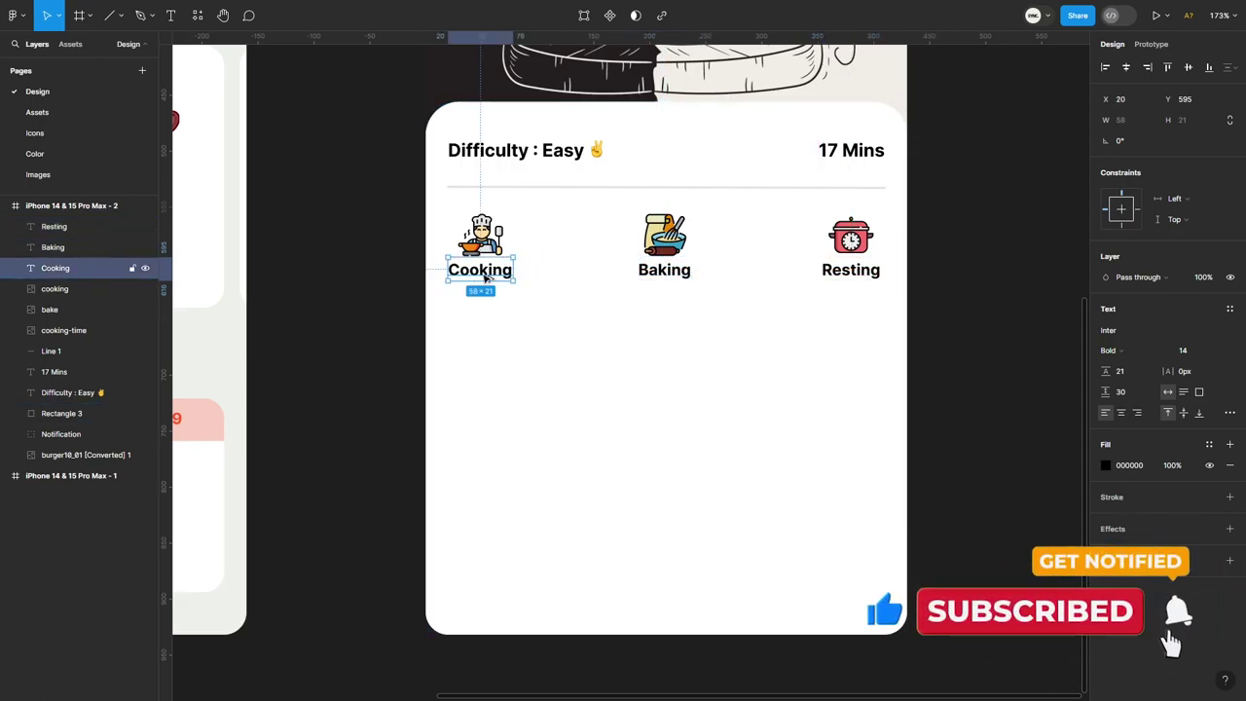
left_click_drag(480, 270, 480, 294)
double_click(487, 297)
type("(N)")
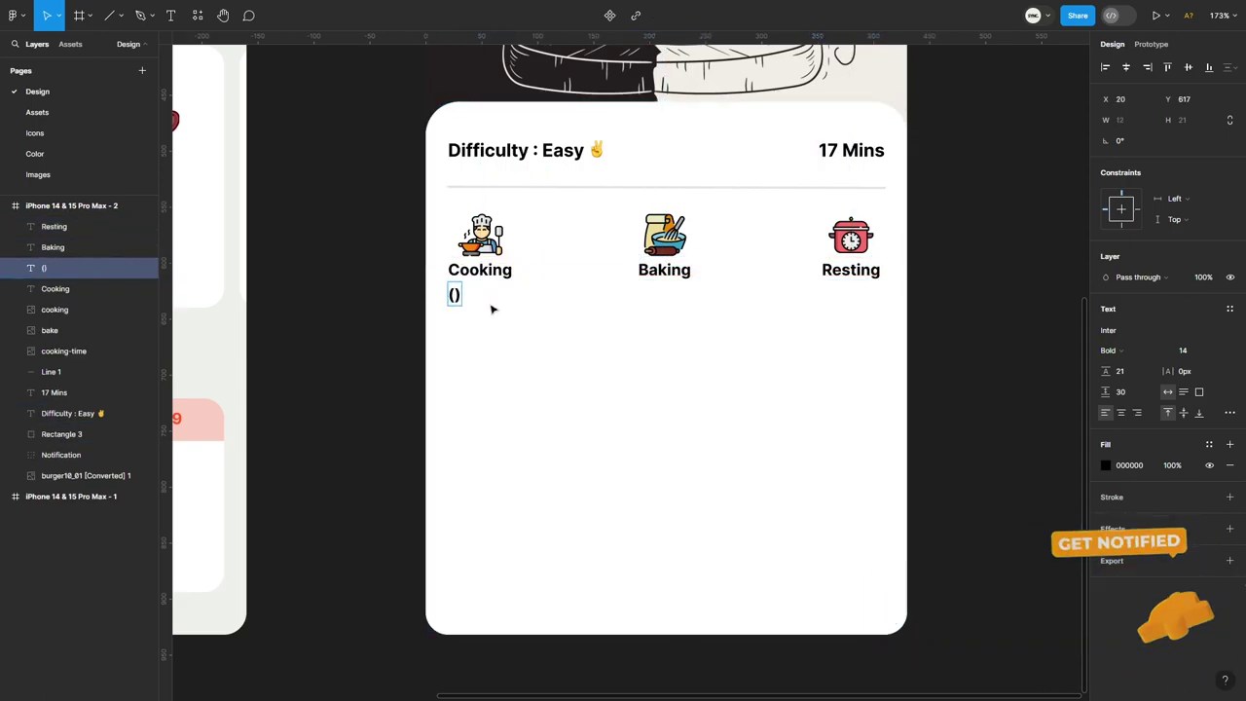
type("ns")
key("Escape")
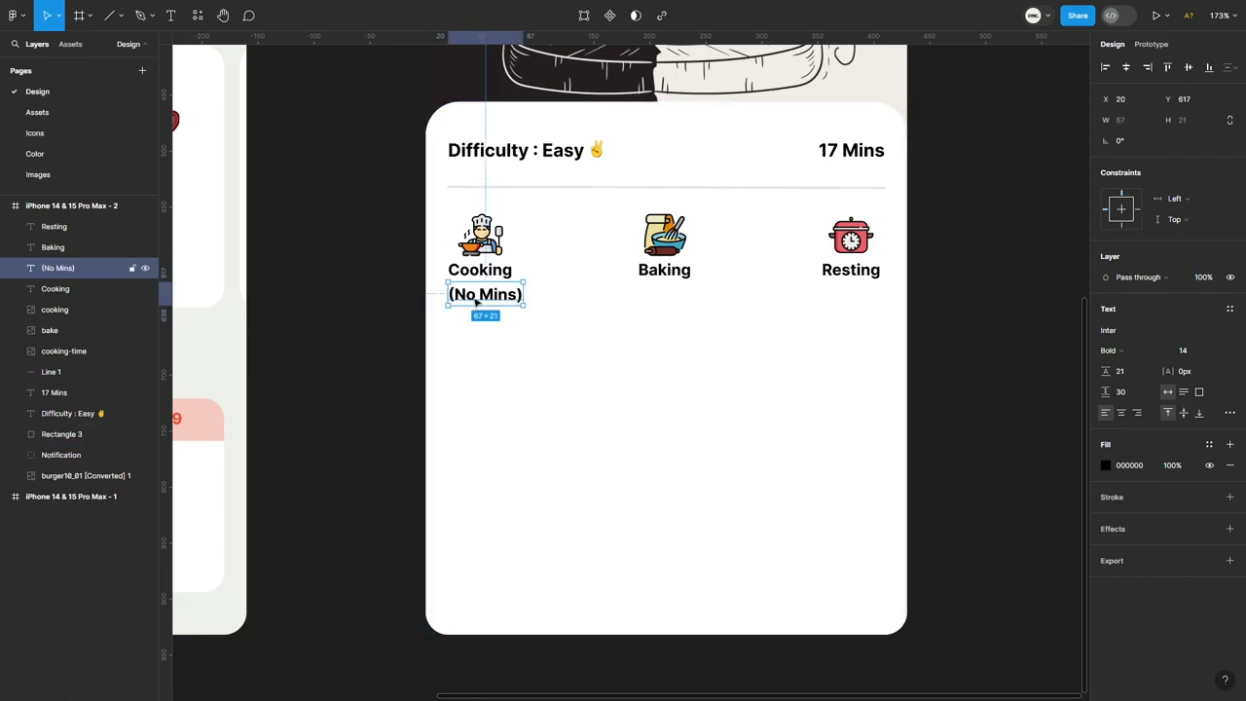
Step: Make '(No Mins)' Semi Bold, size 10, fill AEAEAE, and copy it under Baking and Resting
left_click(1183, 350)
left_click(1193, 283)
left_click(1119, 351)
left_click(1061, 334)
left_click(1106, 465)
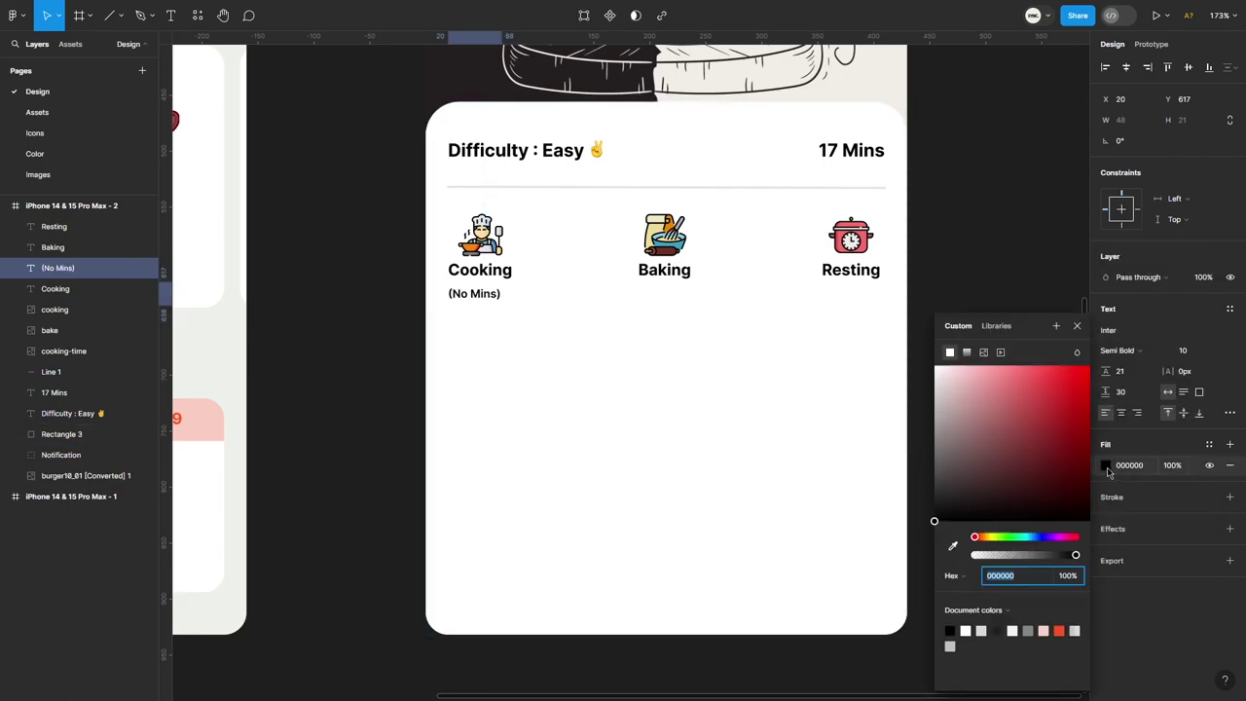
type("AEAEAE")
key("Return")
left_click_drag(463, 295, 851, 290)
left_click(1029, 280)
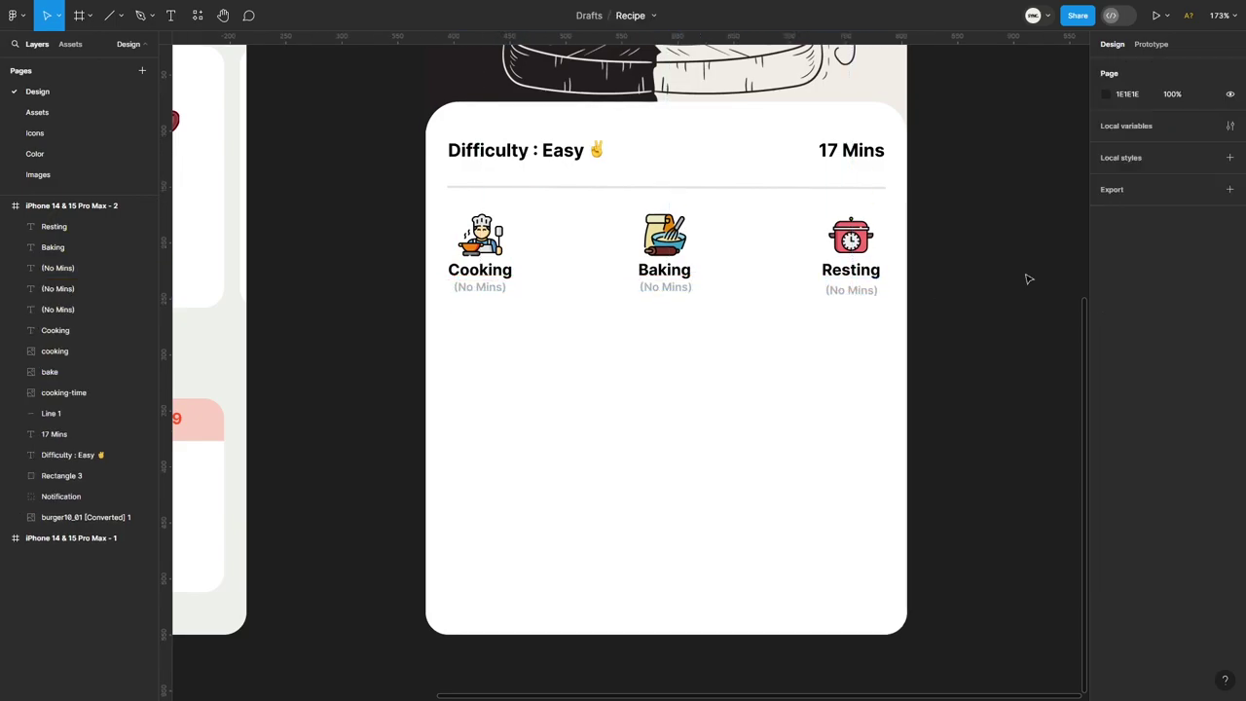
Step: Duplicate the divider below the icon row and add a size 16 'Utensils' heading beneath it
left_click_drag(637, 186, 635, 329, "alt")
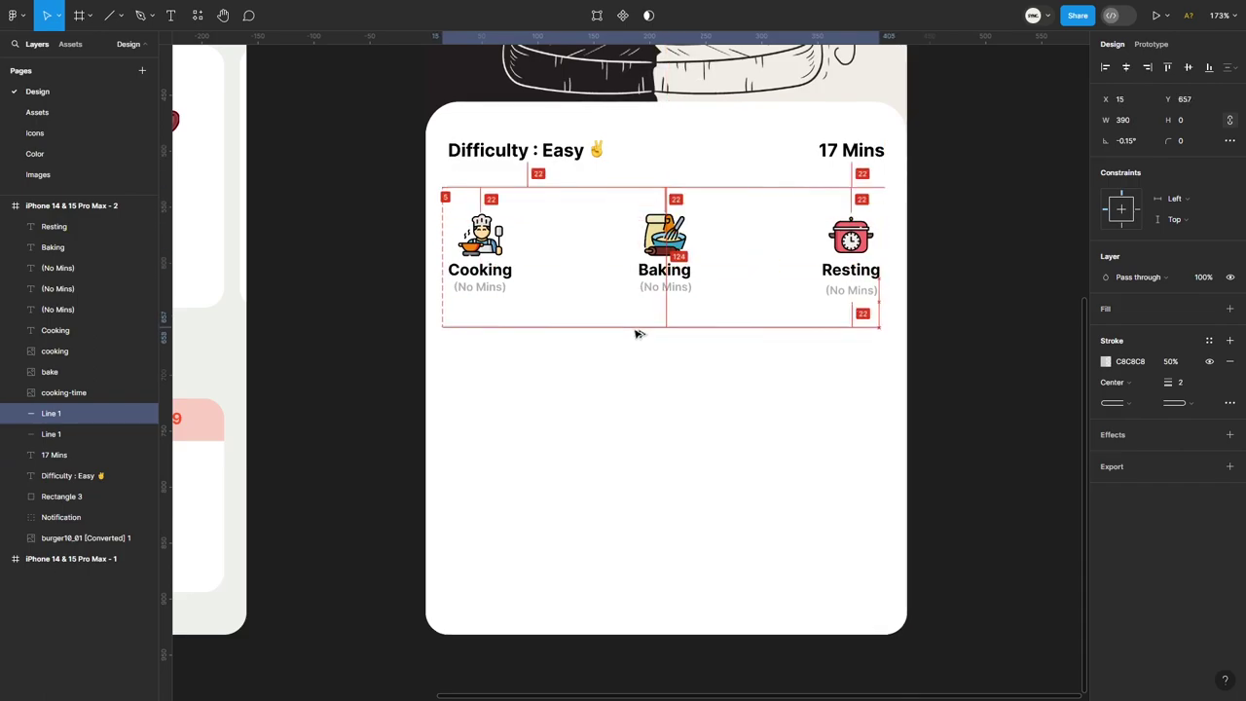
left_click(949, 299)
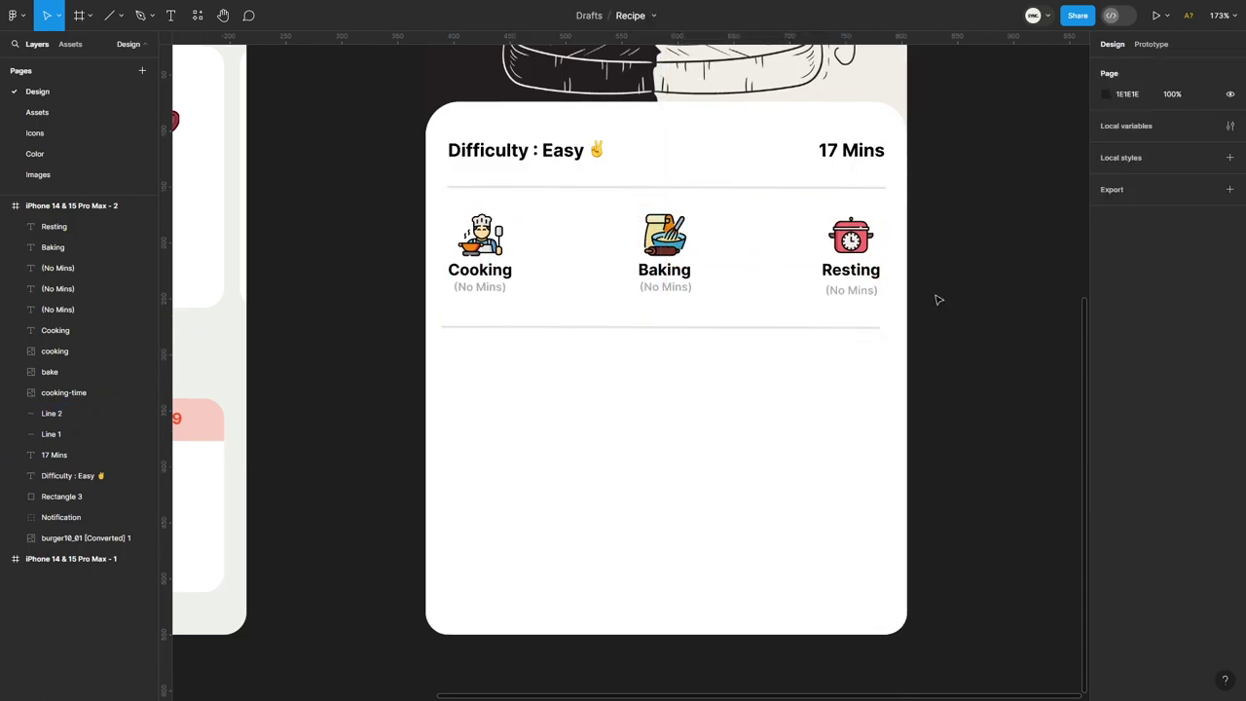
key("t")
left_click(490, 430)
type("Uten")
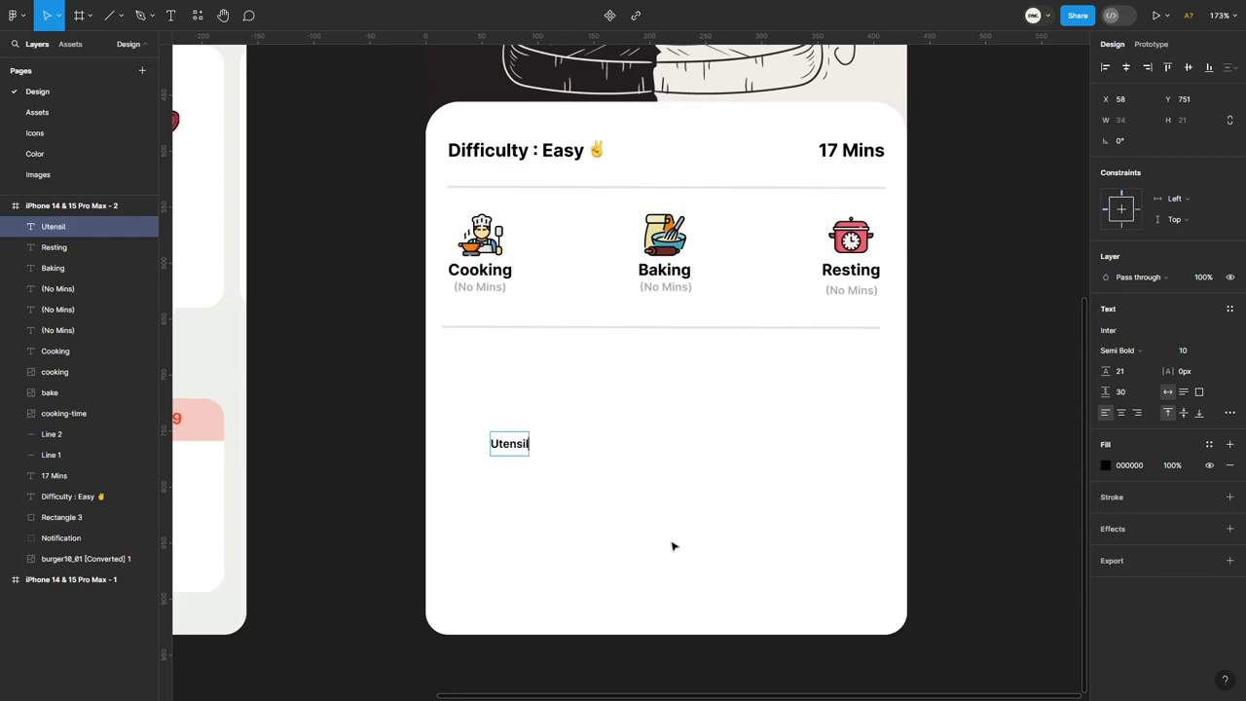
type("sil")
key("Escape")
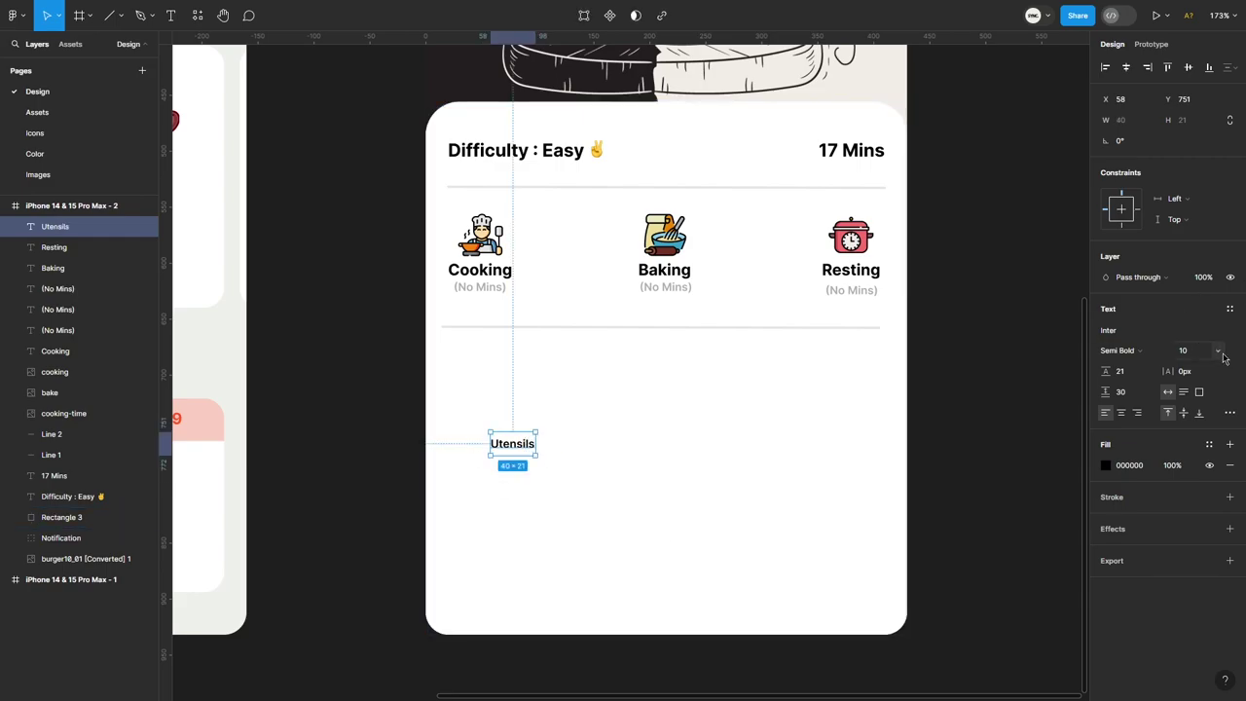
left_click(1217, 350)
left_click(1198, 502)
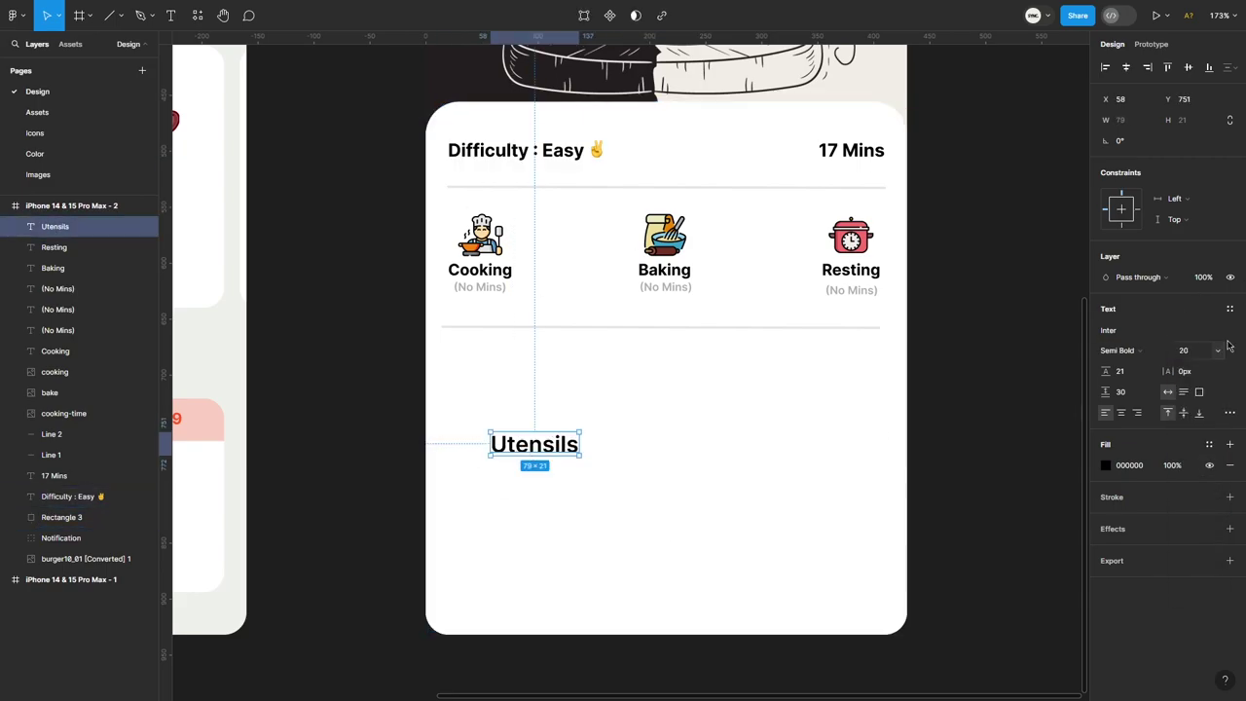
type("16")
key("Return")
left_click_drag(516, 450, 468, 370)
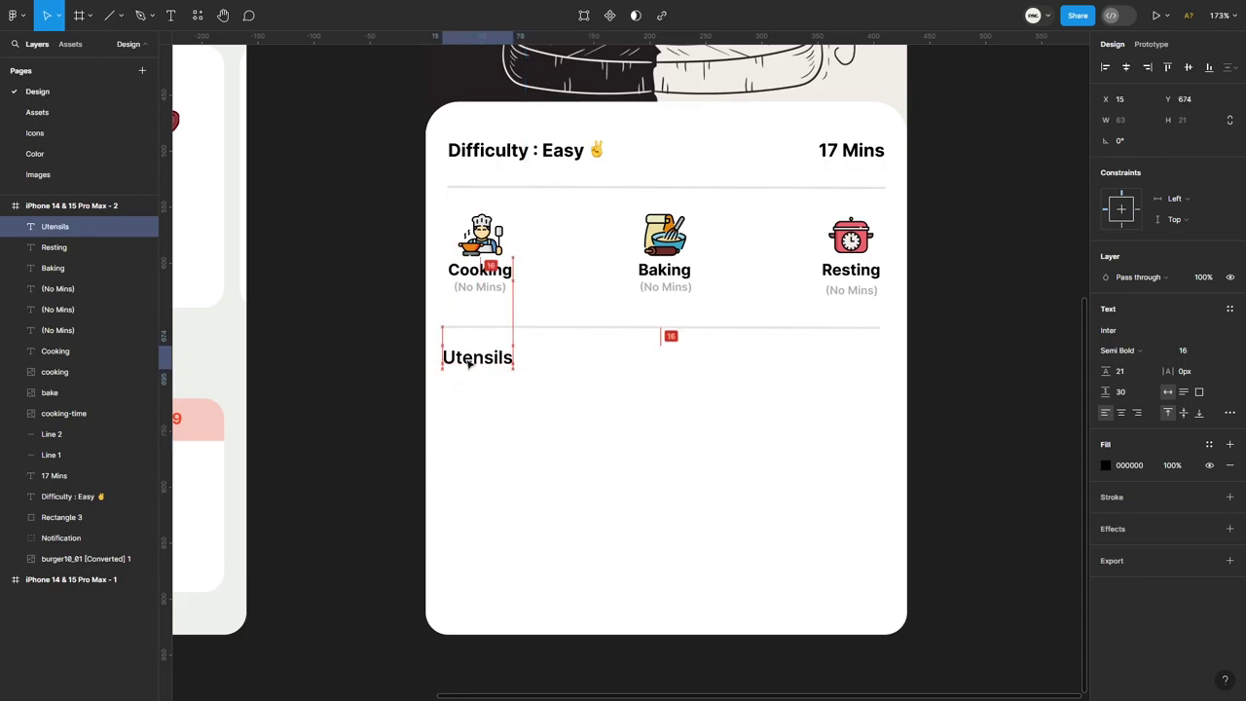
Step: Add a Medium 12 text listing utensils from 'Cutting board, knife' to 'towels, tongs.'
key("t")
left_click(445, 419)
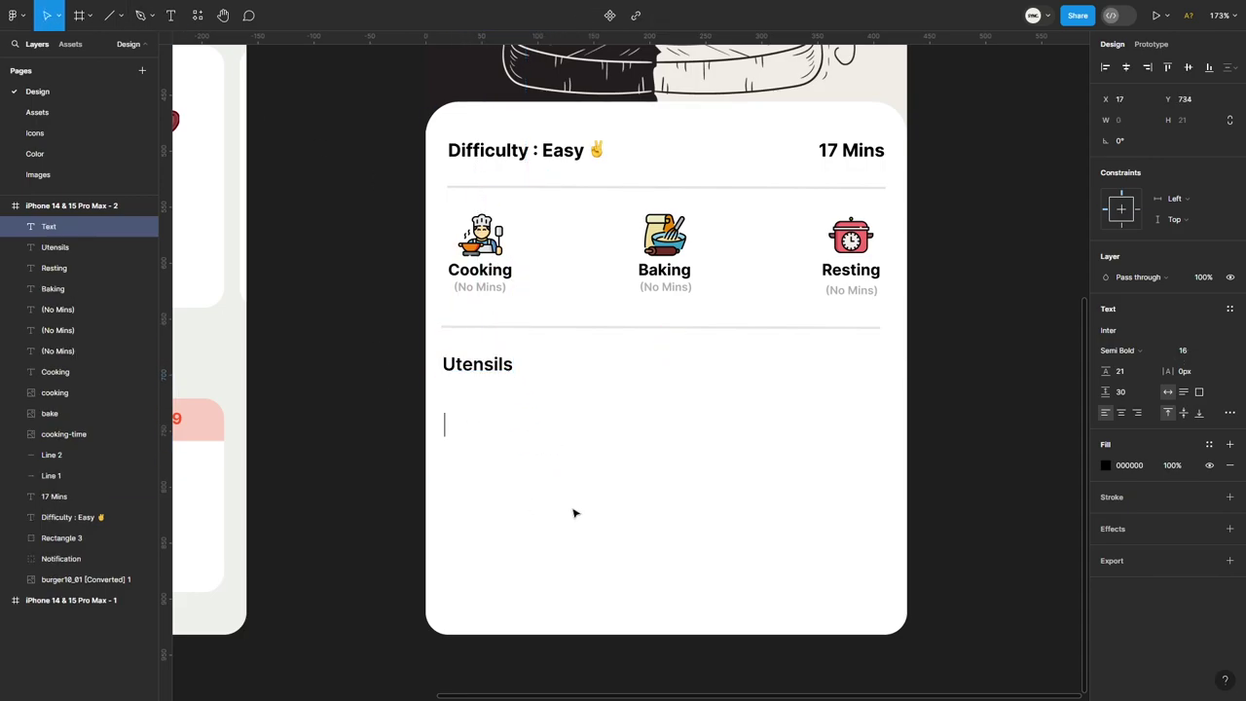
left_click(1216, 353)
left_click(1195, 290)
left_click(1119, 351)
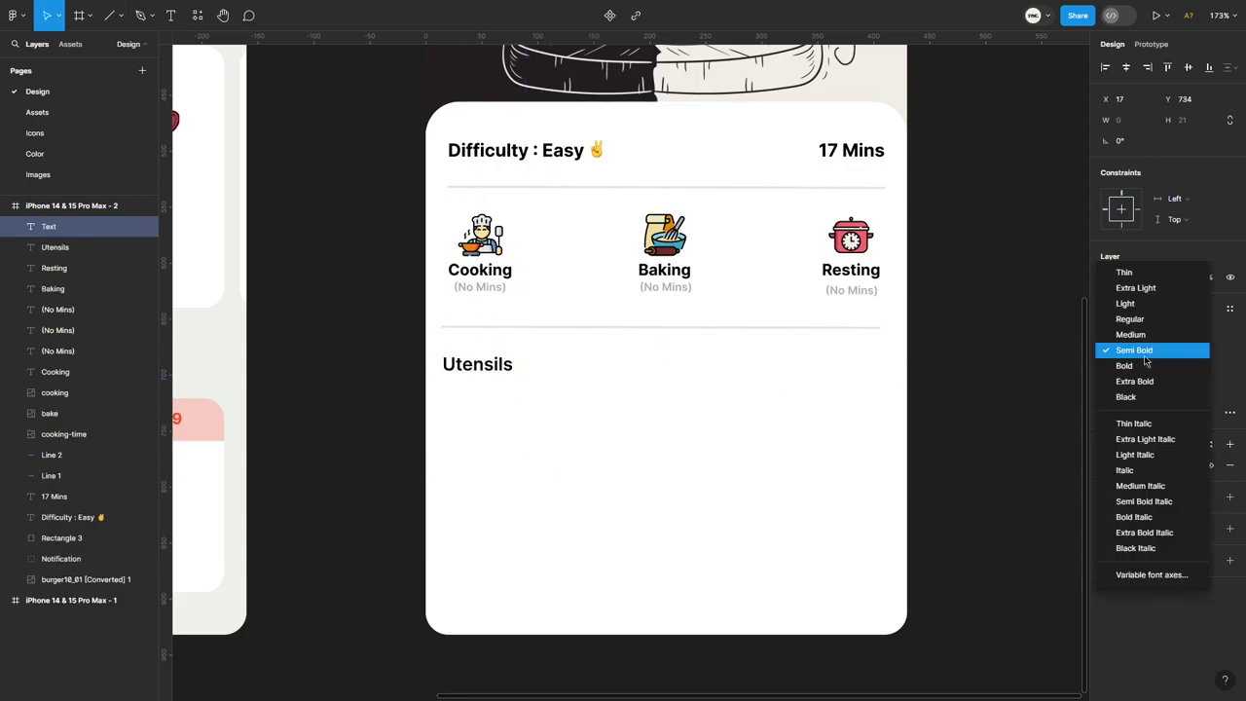
left_click(1144, 333)
type("Cutting board, knife, 2 bowls, fine grater, cooking spoon, Frying pan")
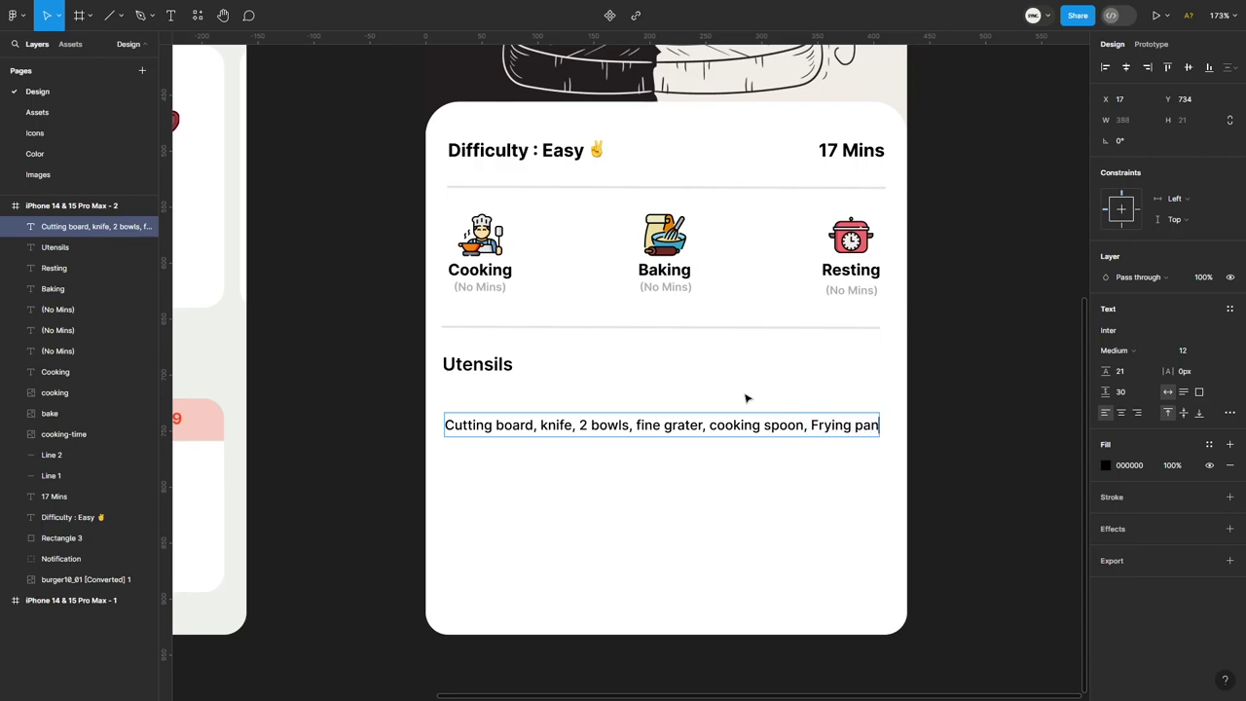
key("Return")
key("Return")
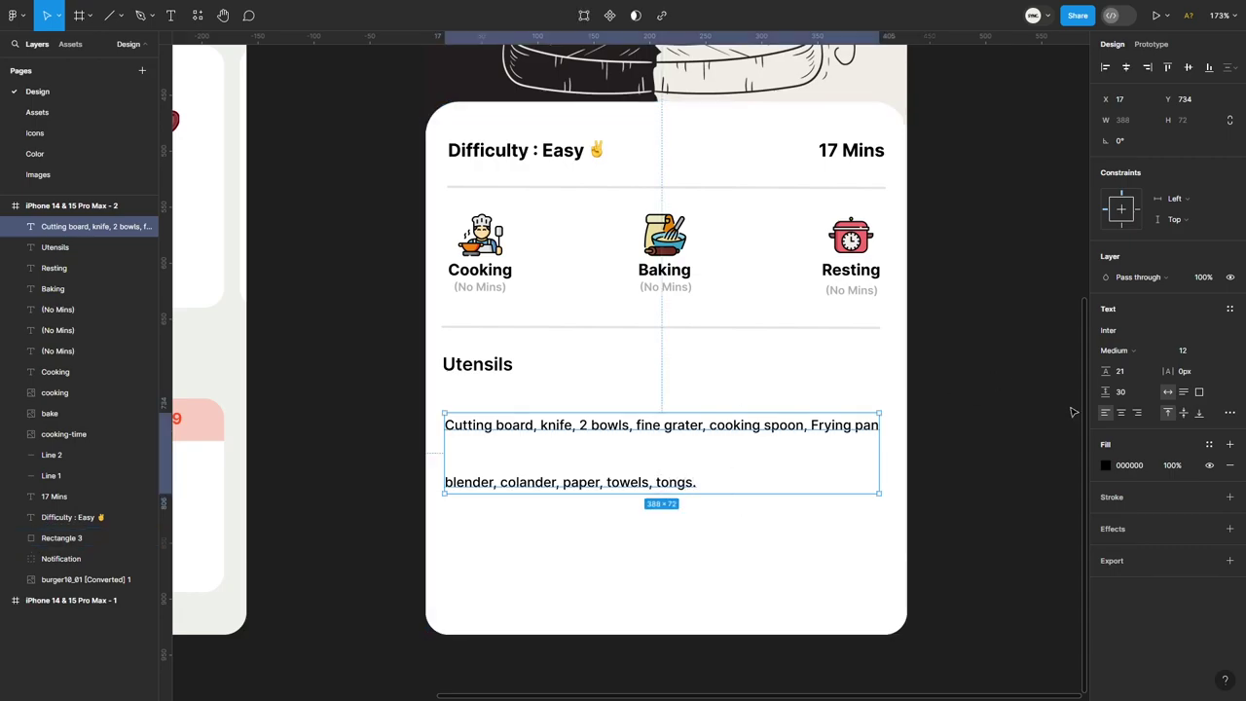
Step: Tighten the list's line height to 2, colour it grey, and move it under the heading
left_click(1120, 391)
type("2")
key("Return")
left_click(1106, 466)
left_click(943, 421)
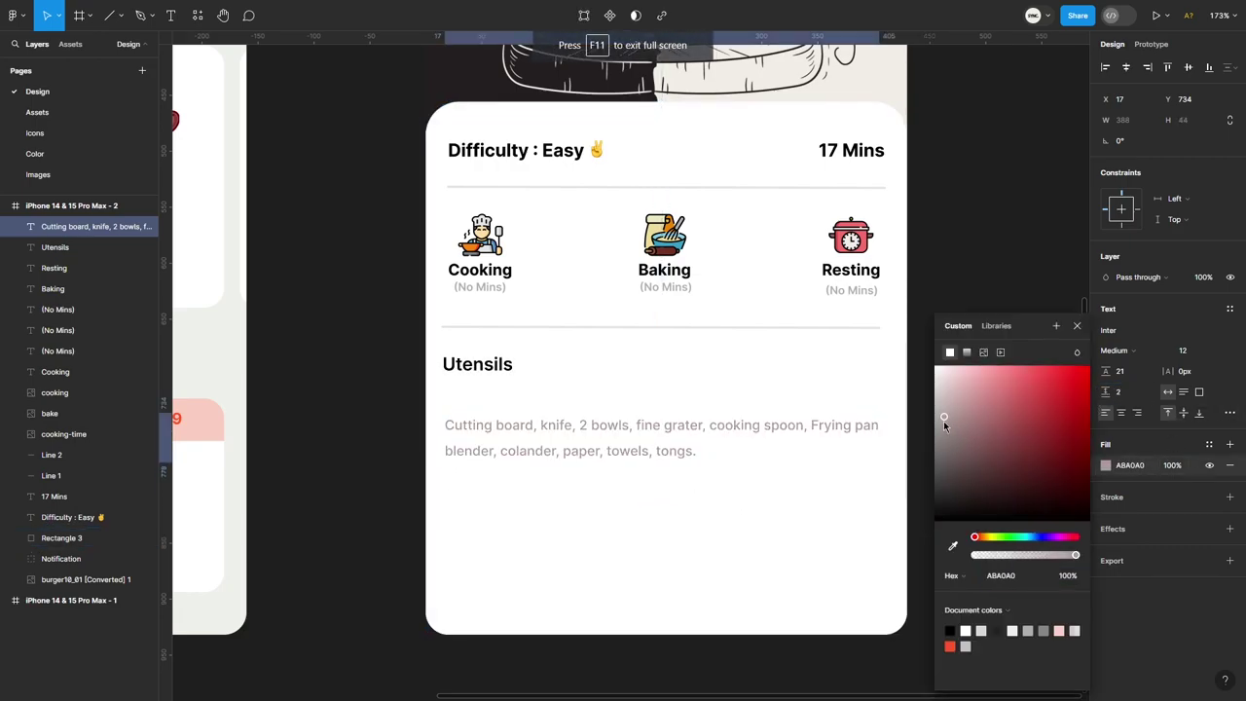
left_click_drag(550, 431, 546, 400)
Step: Draw a rectangle spanning the bottom of the card below the utensils list
left_click(389, 282)
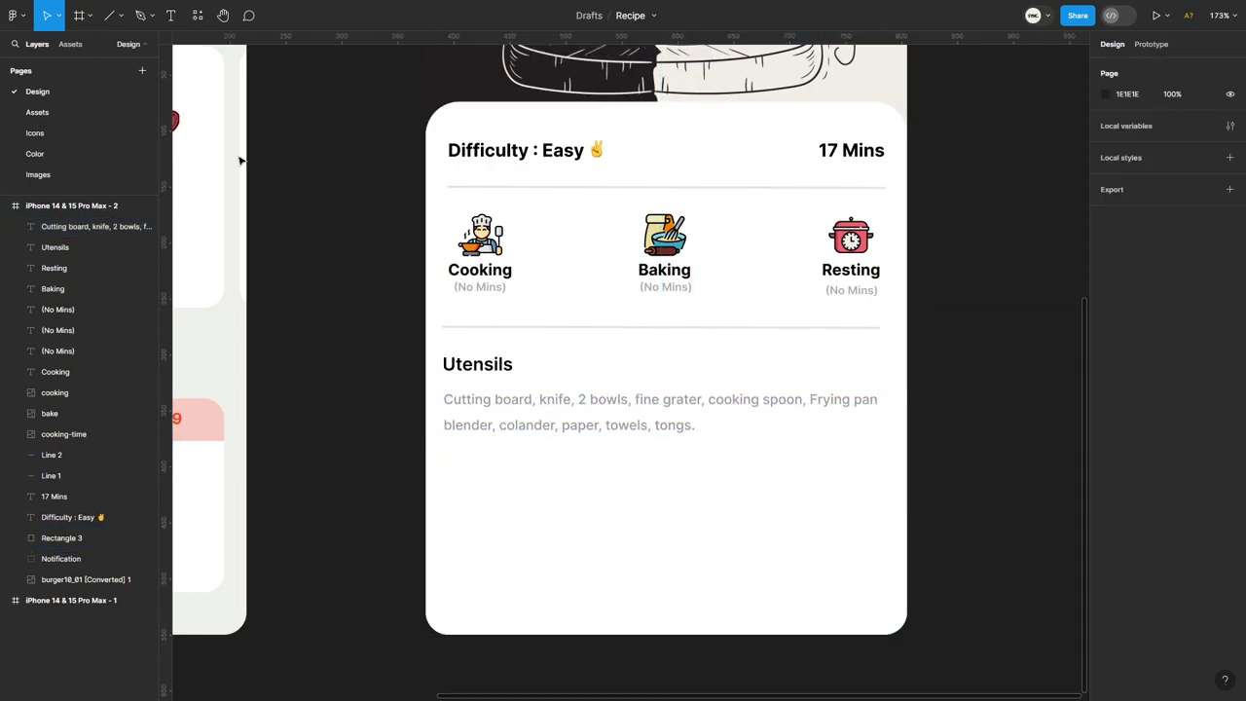
left_click(89, 15)
left_click(118, 15)
left_click(86, 46)
left_click(497, 532)
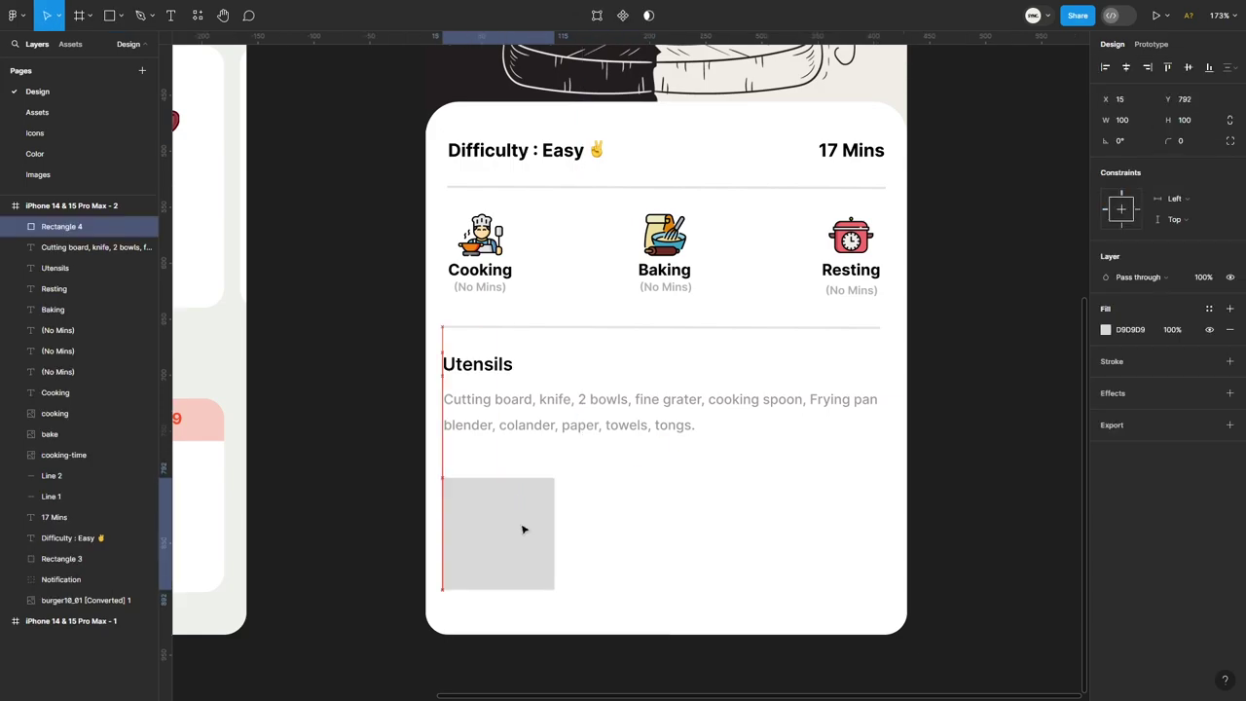
mouse_move(523, 528)
left_mouse_down()
mouse_move(509, 525)
mouse_move(907, 516)
left_mouse_up()
left_click_drag(846, 589, 846, 634)
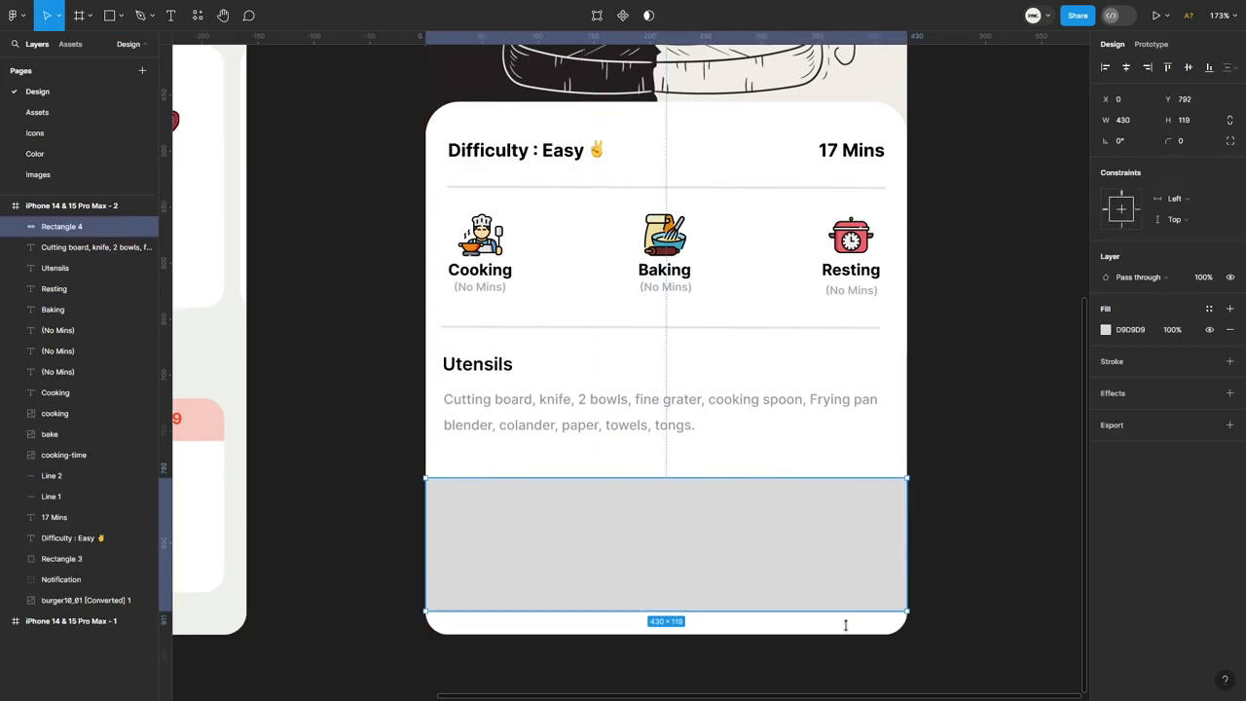
left_click(931, 568)
left_click(682, 542)
left_click_drag(712, 478, 712, 471)
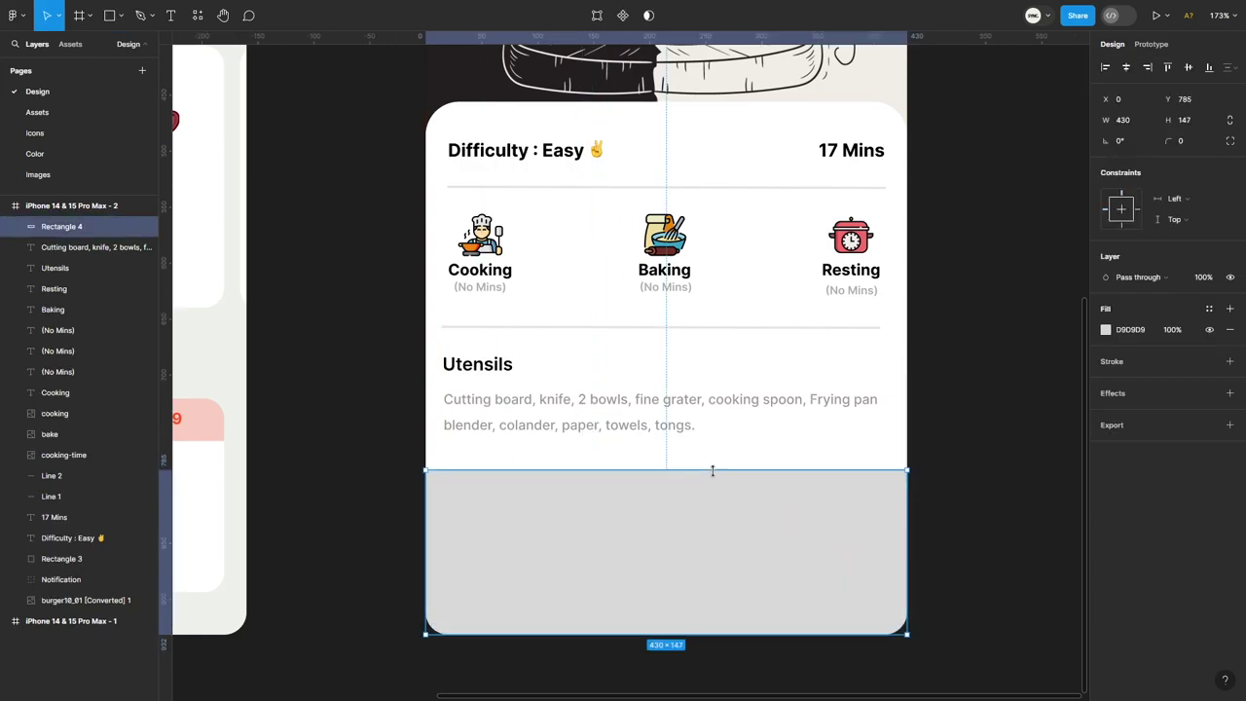
Step: Round only the rectangle's top corners using independent corner radii
left_click(1230, 141)
type("40")
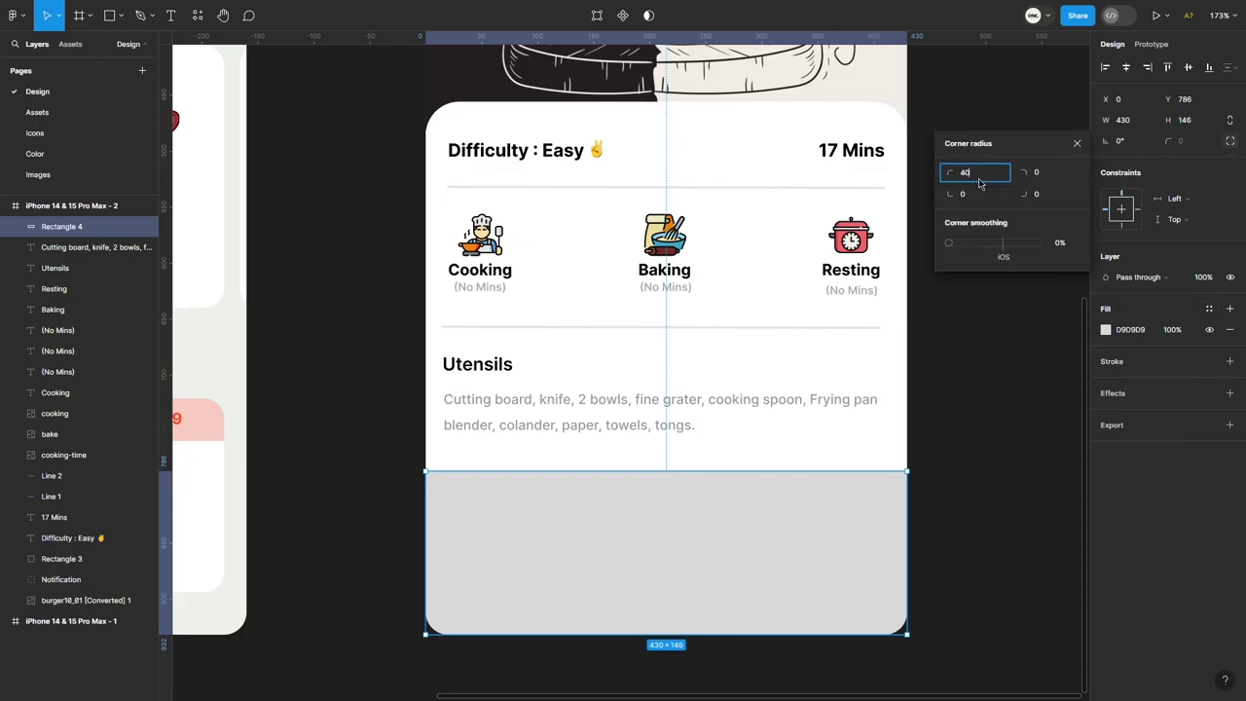
key("Tab")
type("40")
key("Return")
left_click(1062, 109)
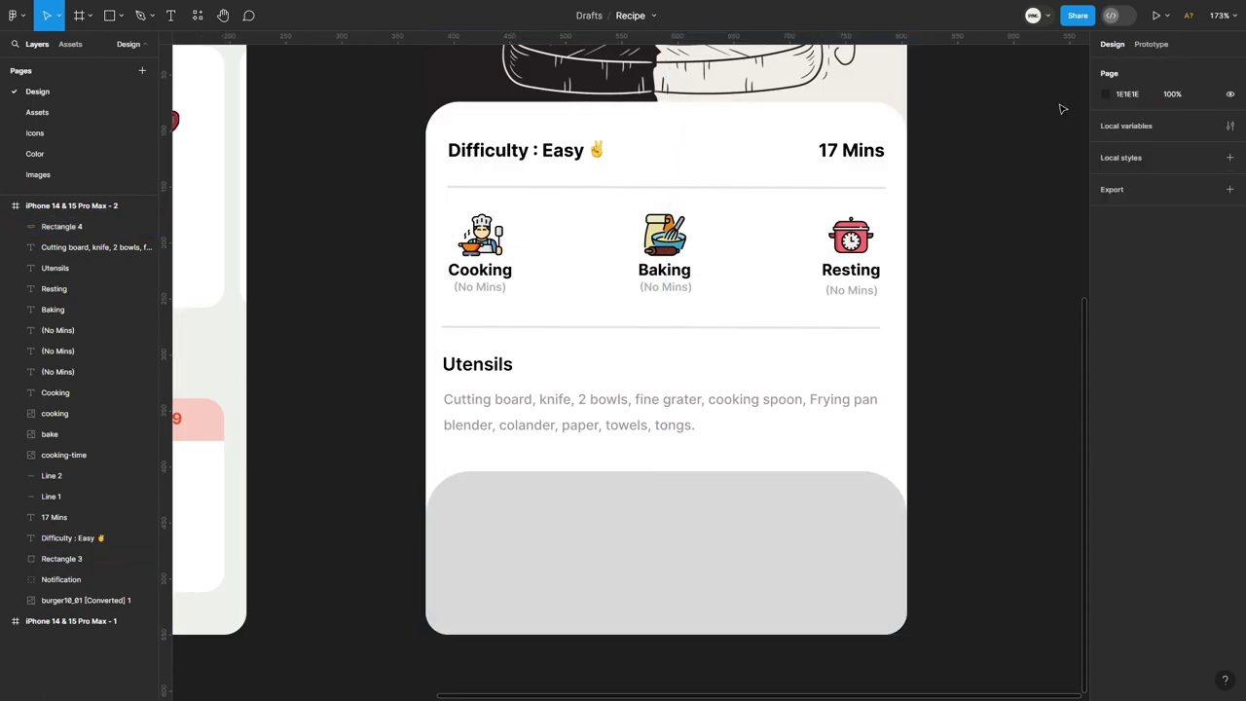
key("ctrl+z")
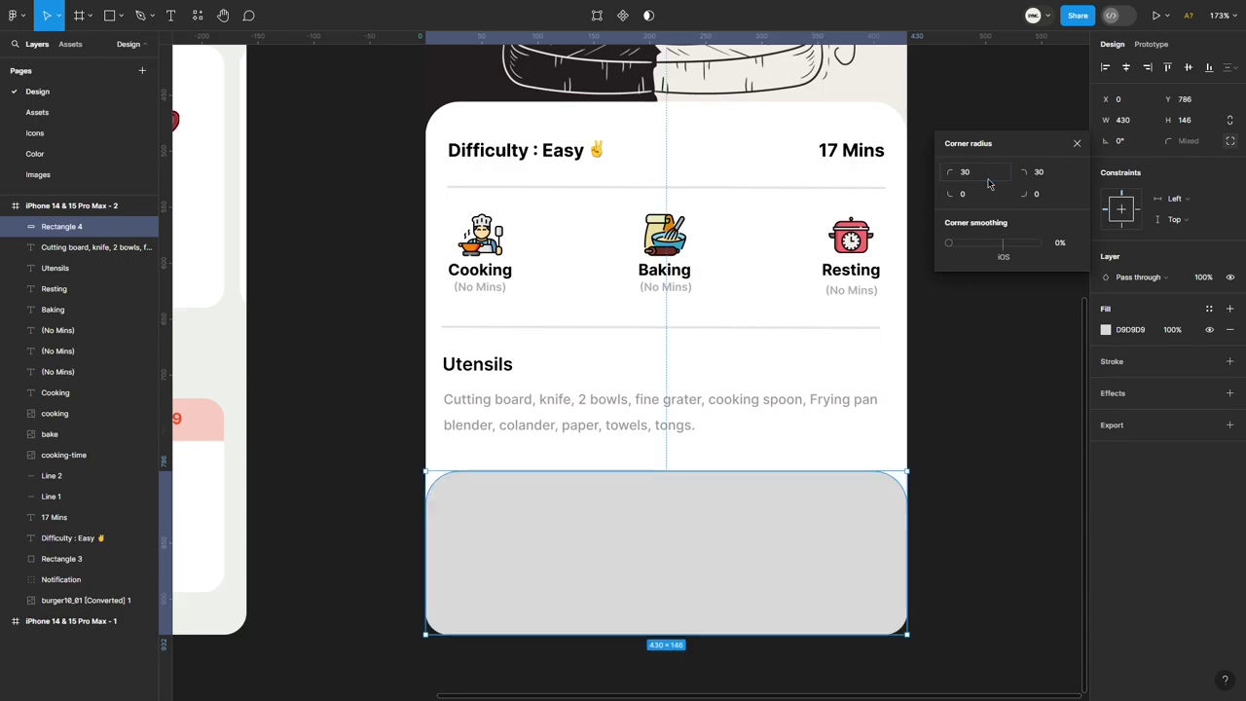
key("Escape")
Step: Fill the panel white (FFFFFF) and tint the card behind it light grey (F3F3F3)
left_click(843, 548)
left_click(1106, 329)
type("FFFFFF")
key("Return")
left_click(951, 261)
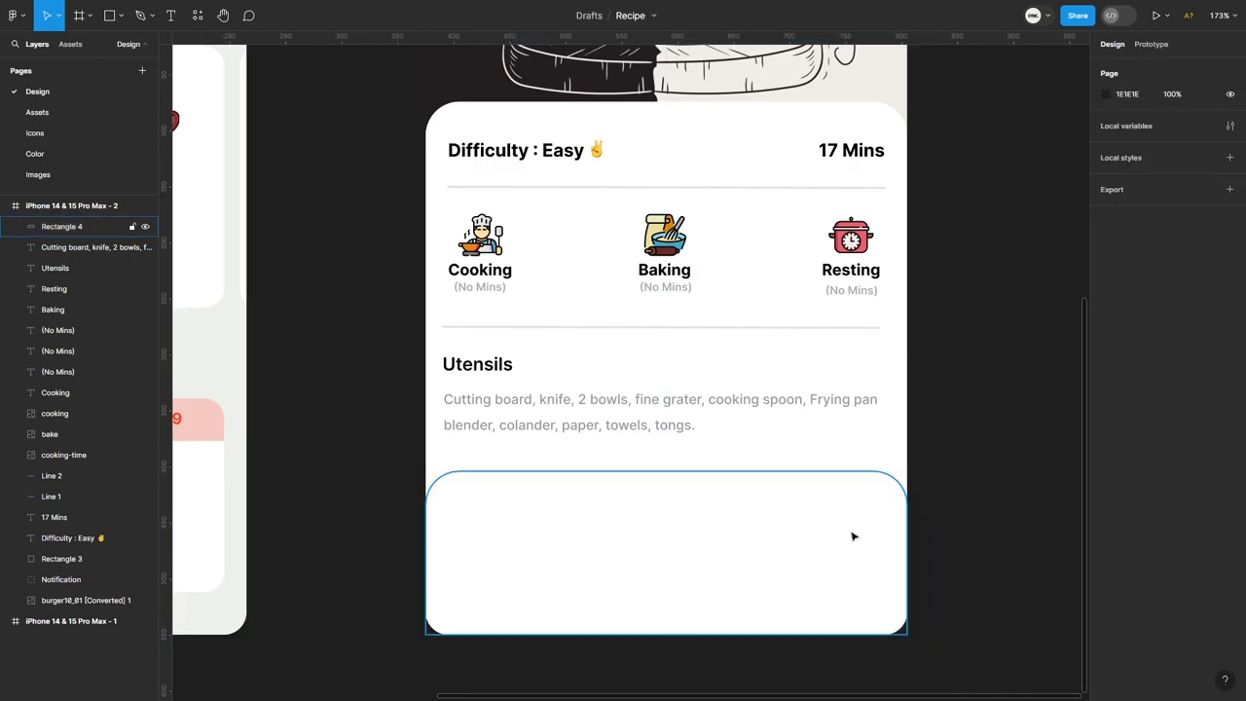
left_click(847, 547)
left_click(1106, 329)
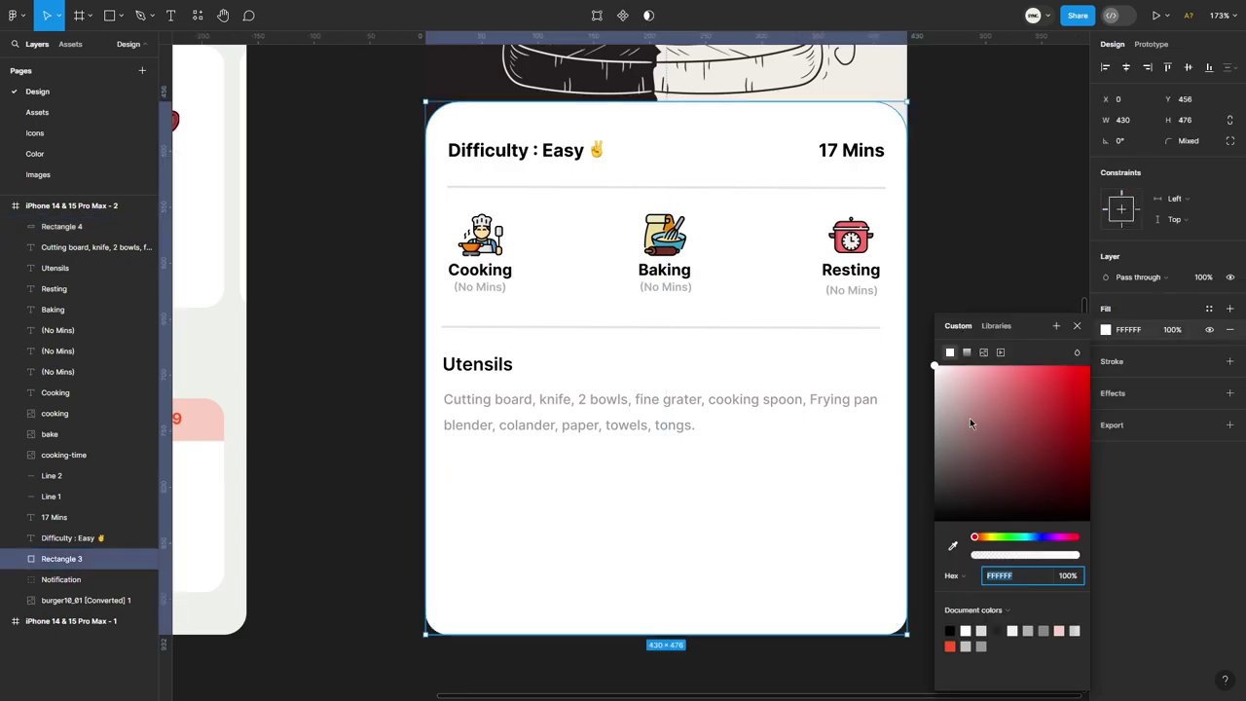
left_click_drag(942, 399, 918, 381)
left_click(978, 270)
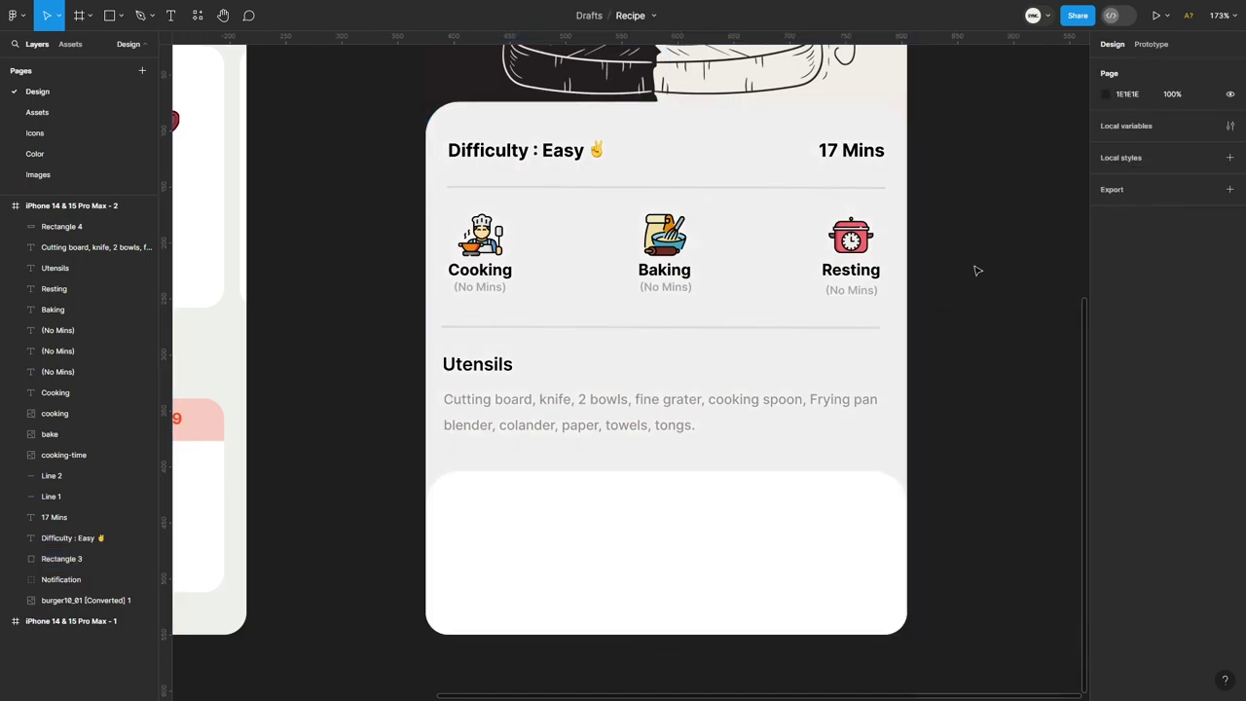
Step: Add a Semi Bold, size 16 'Nutrition Per Serving' heading in the white panel, aligned with Utensils
key("t")
left_click(512, 540)
type("Nutrition Per Servi")
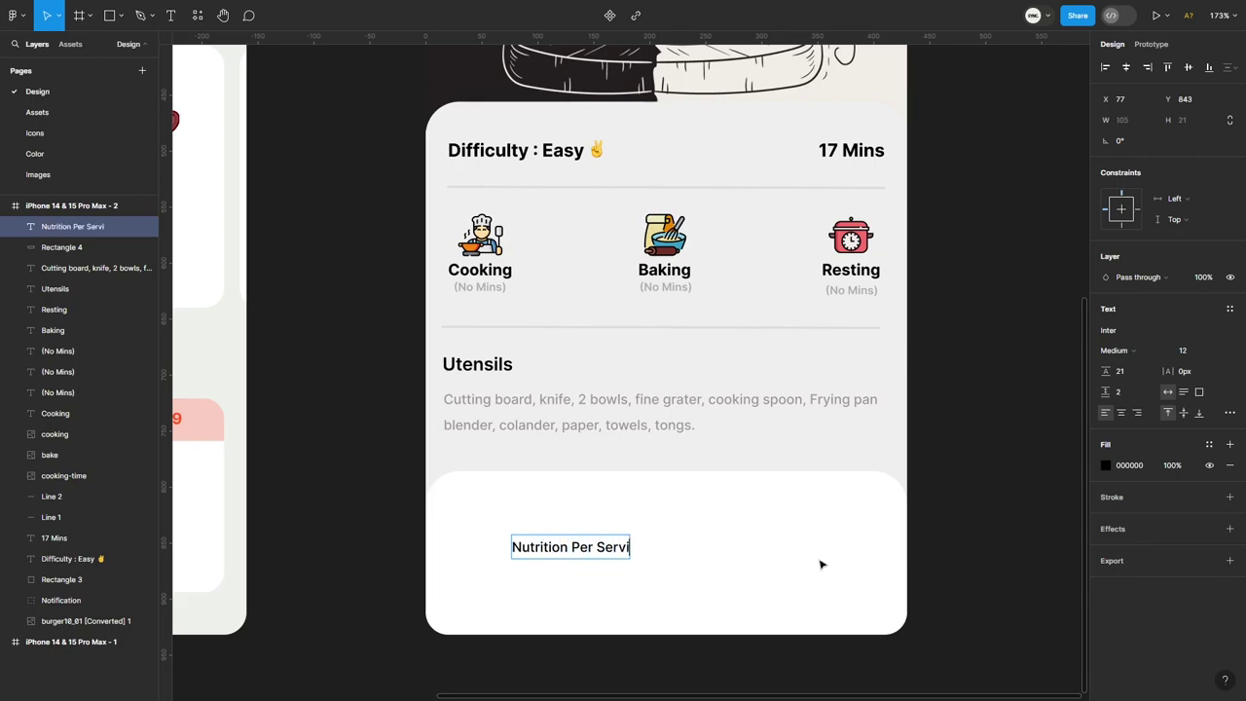
type("ng")
key("Escape")
left_click(1118, 351)
left_click(1125, 370)
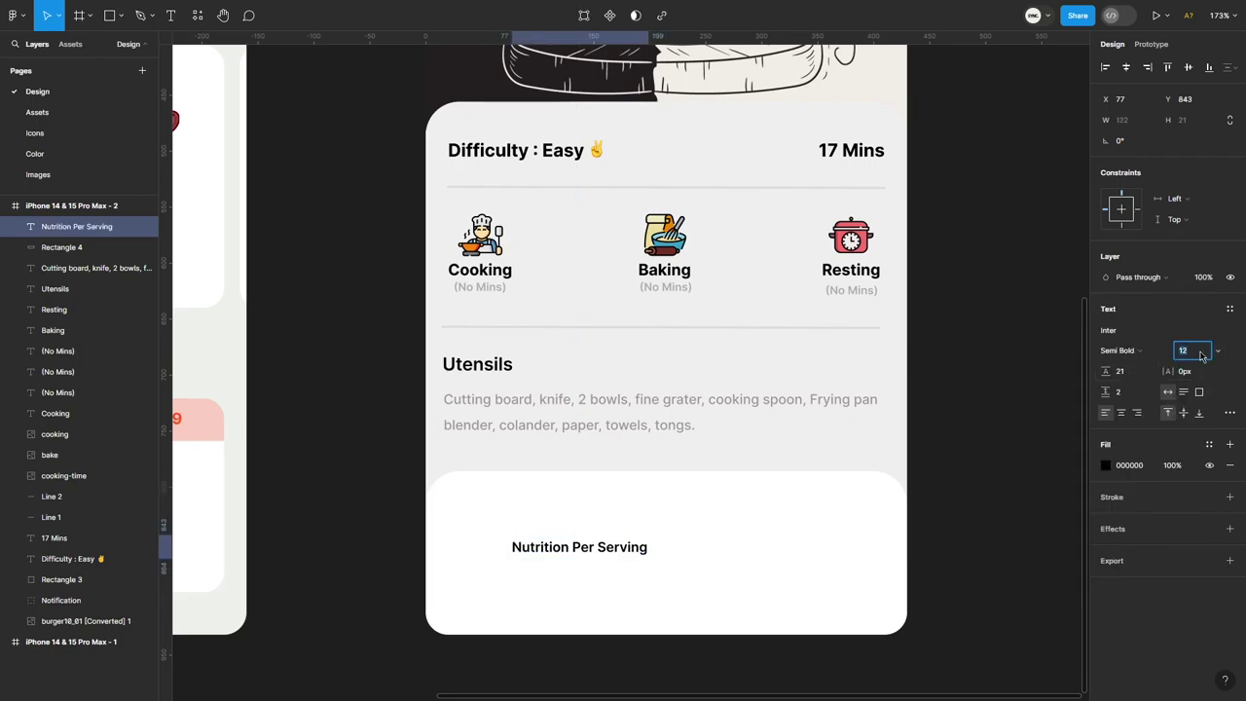
type("16")
key("Return")
left_click_drag(500, 547, 468, 507)
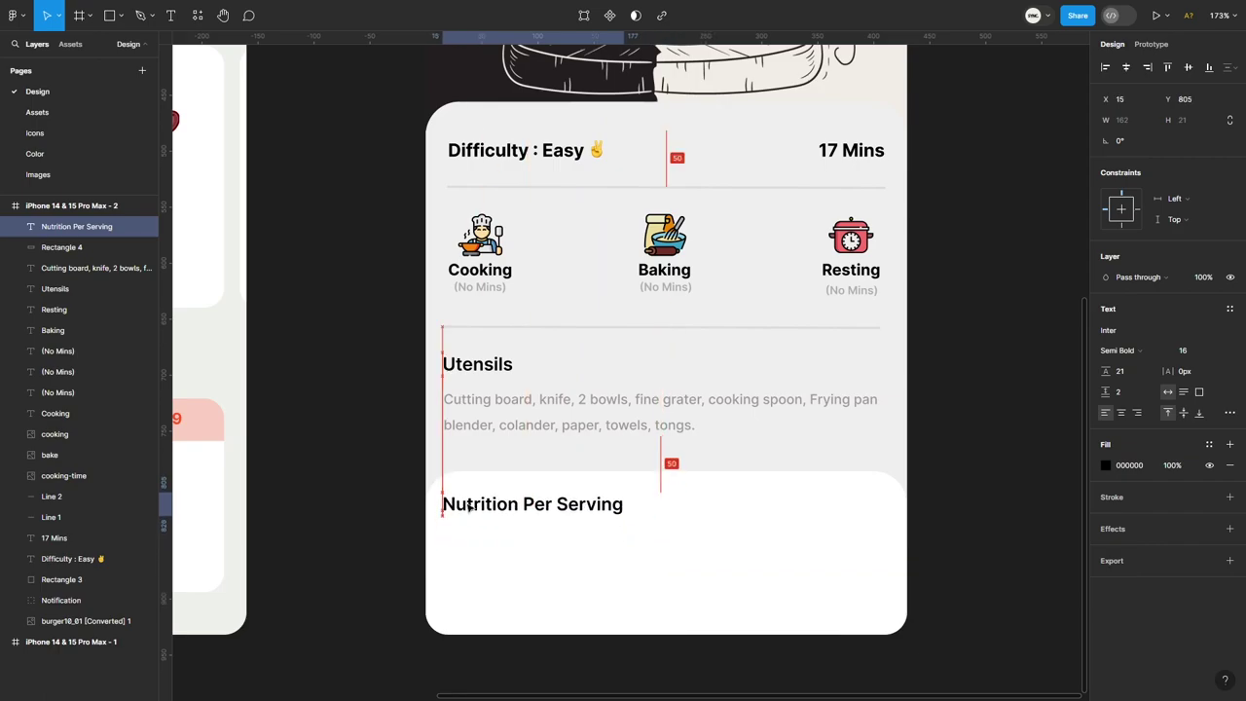
Step: Add a Cal label under the heading and a Protein copy to its right
key("t")
left_click(453, 547)
type("Cal")
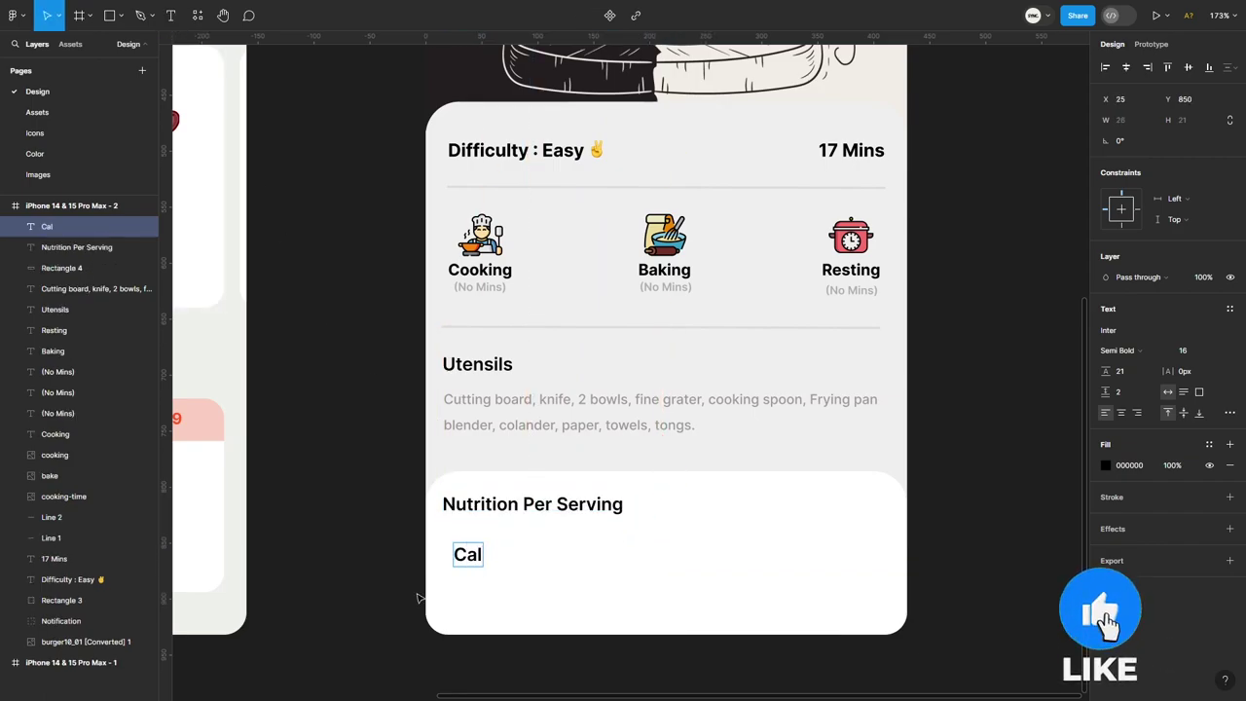
left_click_drag(467, 554, 573, 554)
double_click(573, 554)
type("Pr")
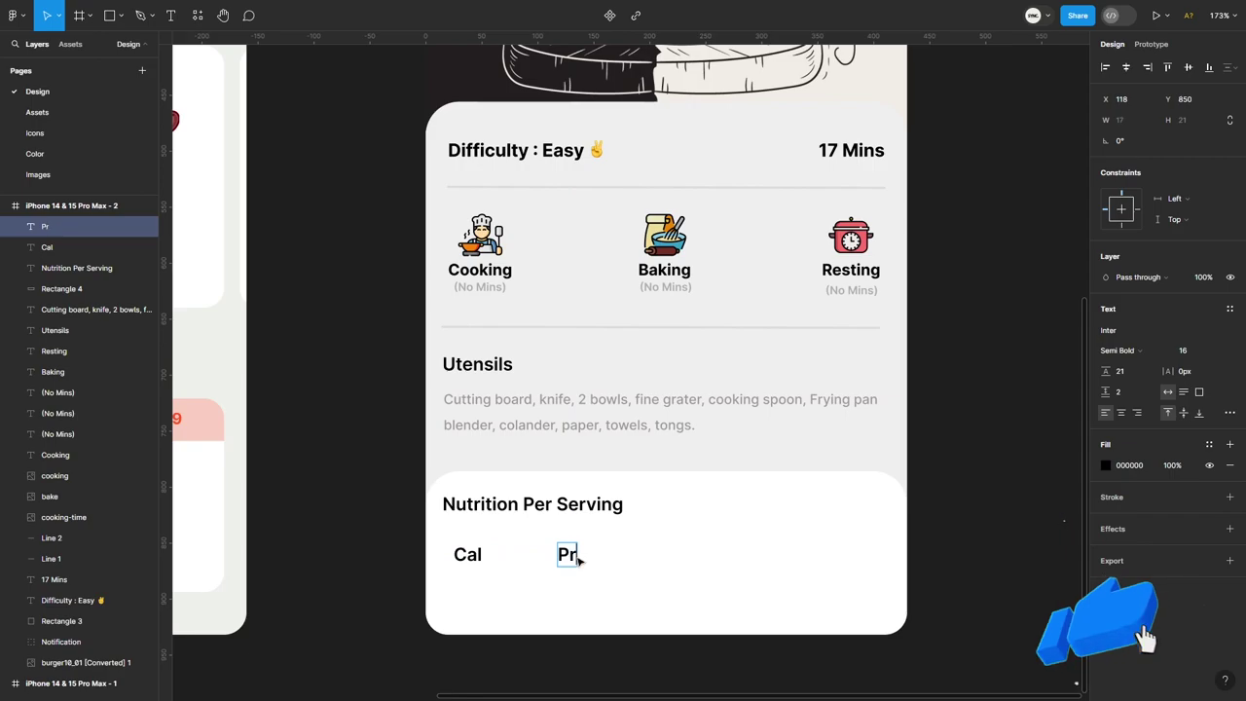
type("otein")
key("Escape")
Step: Add Fat and Carb copies to the right to complete the label row
left_click_drag(588, 554, 829, 551)
double_click(721, 554)
type("Fat")
key("Escape")
double_click(828, 551)
type("Ca")
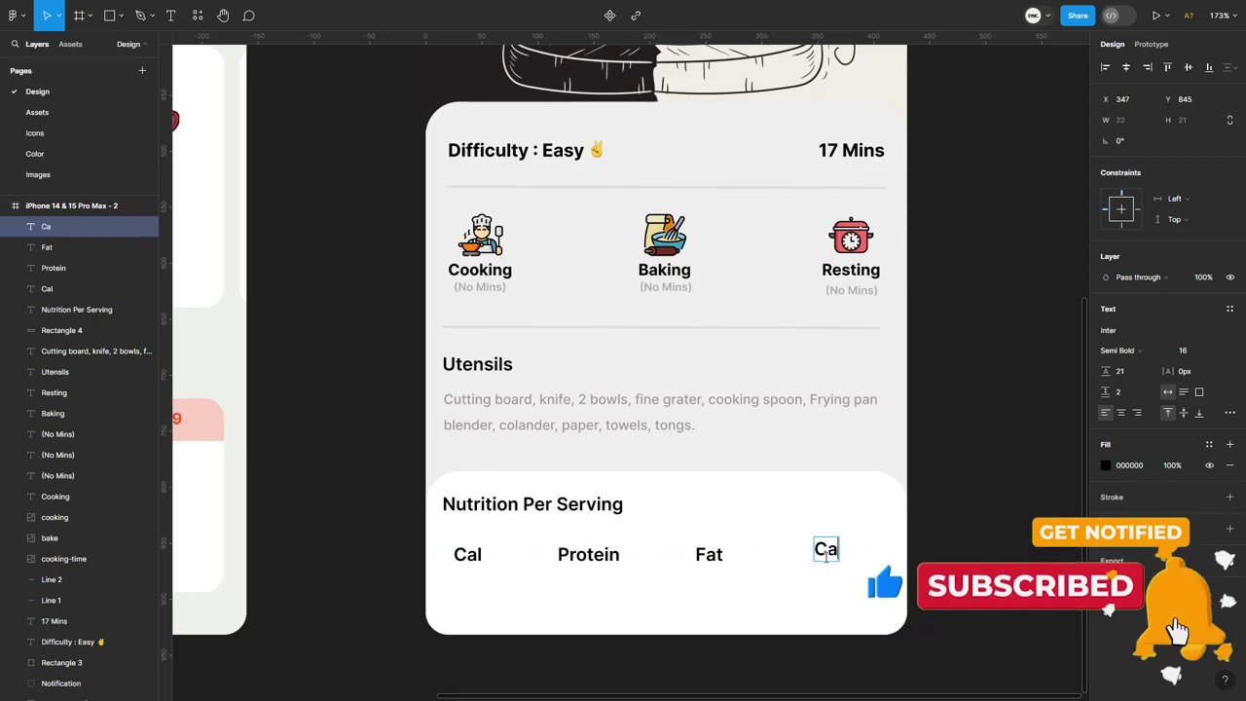
type("rb")
key("Escape")
Step: Wrap Cal, Protein, Fat and Carb in an auto layout row and shift it slightly right
left_click(709, 554, "shift")
left_click(588, 554, "shift")
left_click(484, 557, "shift")
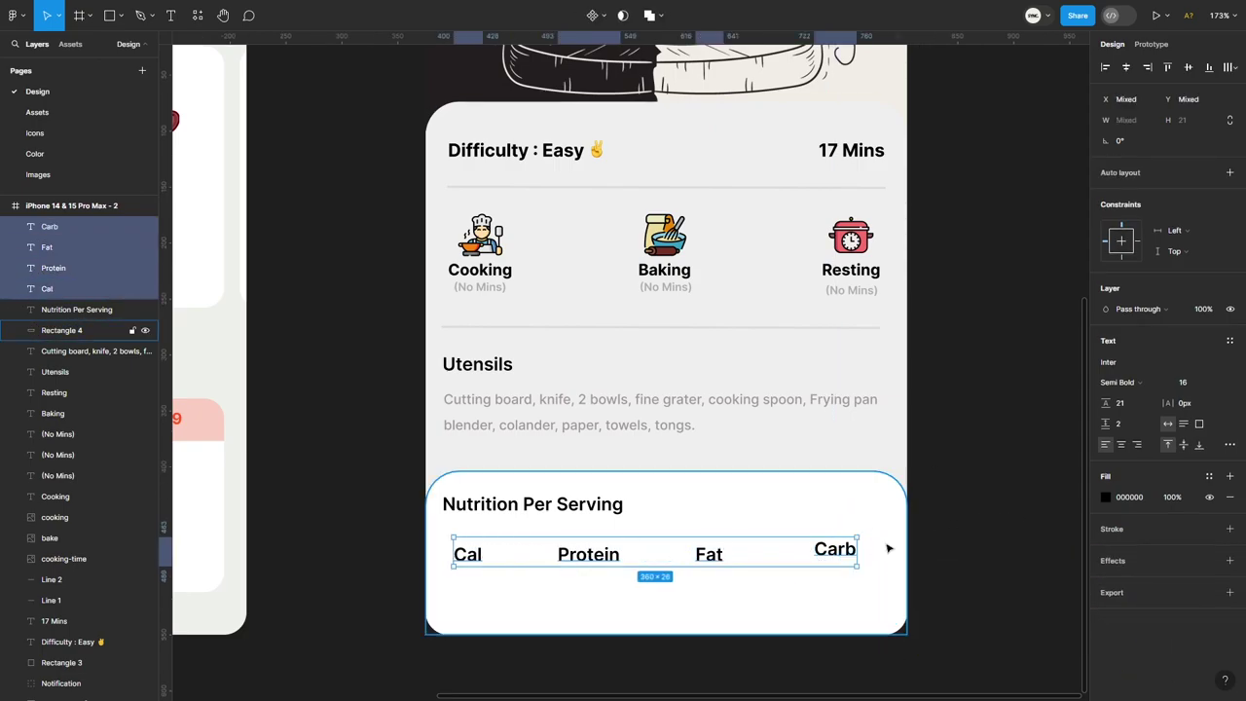
key("shift+a")
right_click(839, 551)
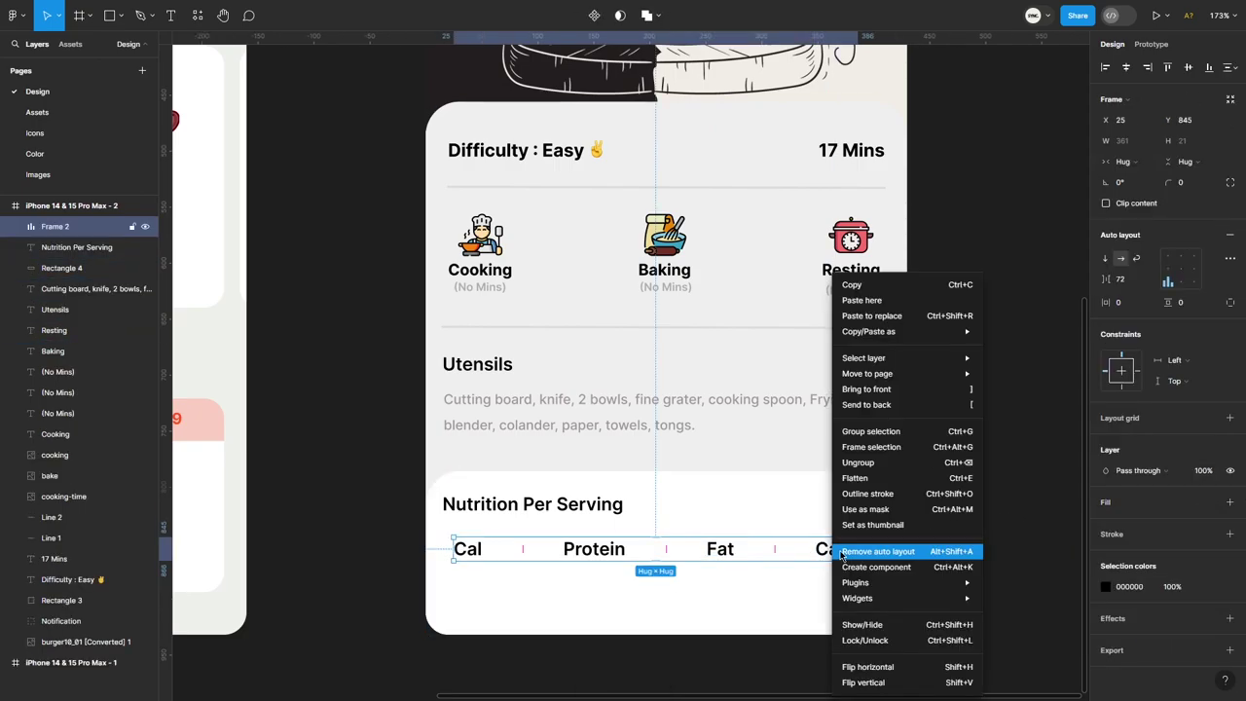
key("Escape")
left_click_drag(721, 549, 737, 550)
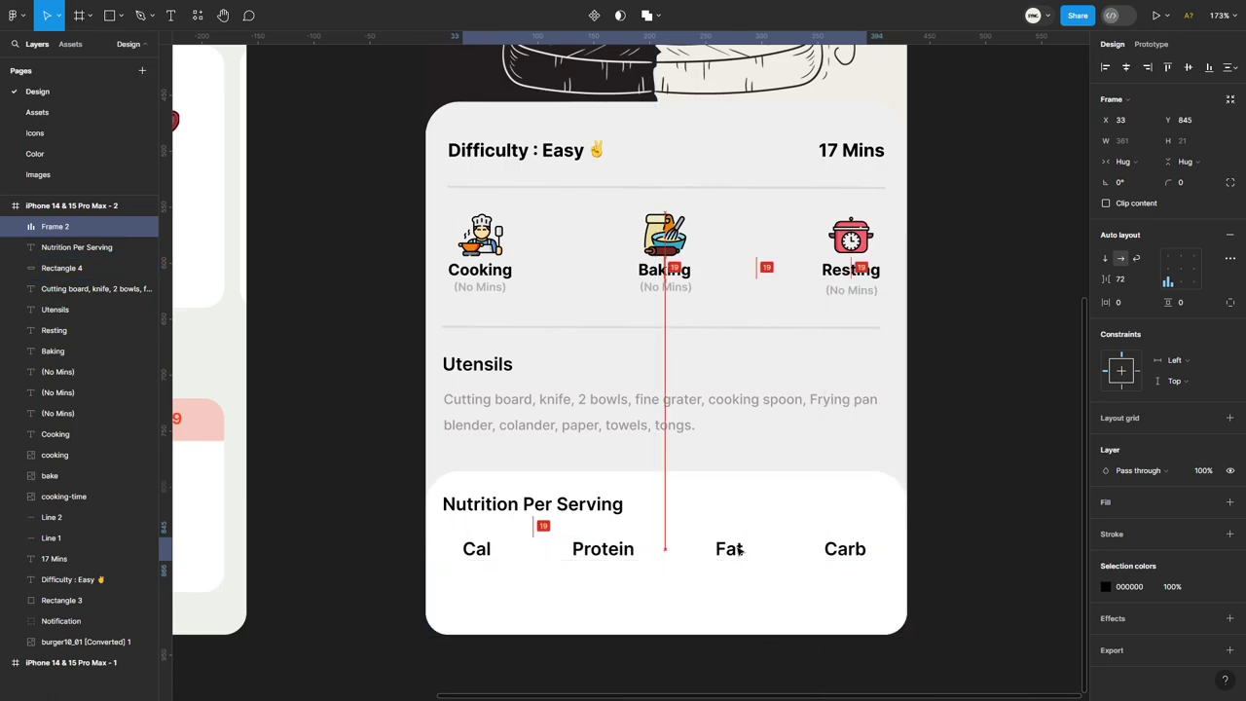
Step: Add a 433 text value beneath the Cal label
left_click(949, 556)
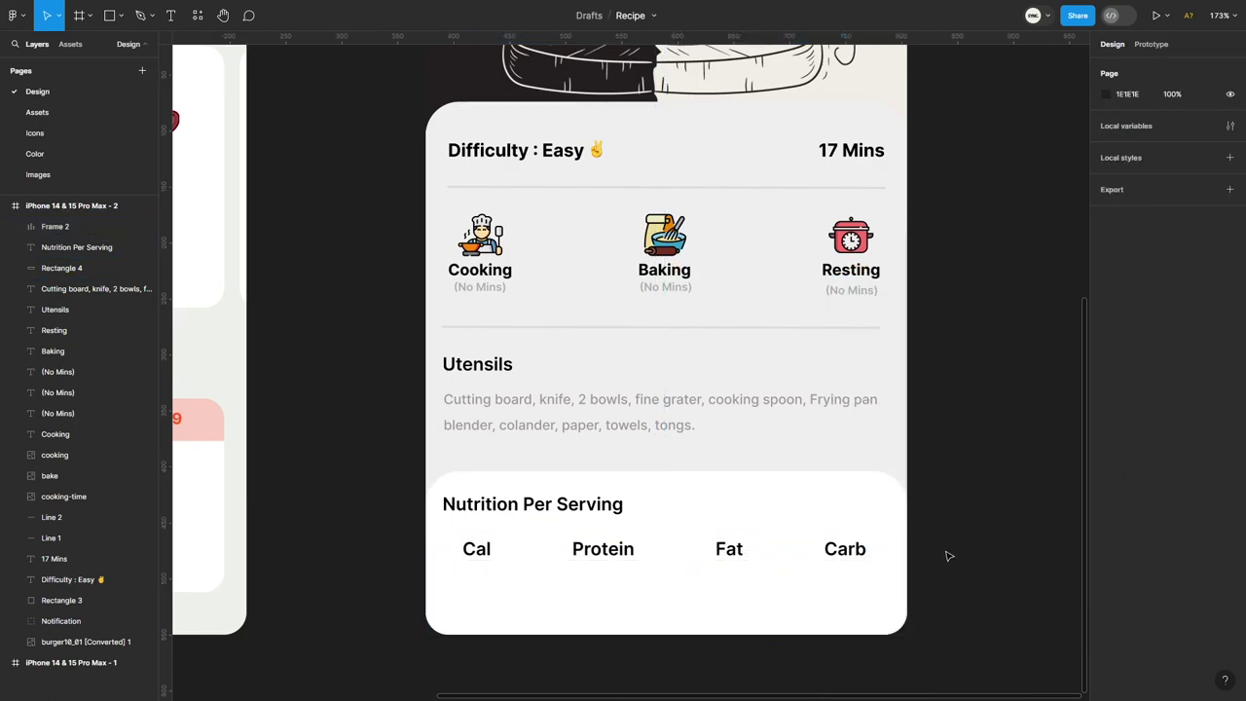
scroll(940, 473, "down", 2)
scroll(437, 458, "up", 3)
key("t")
left_click(387, 489)
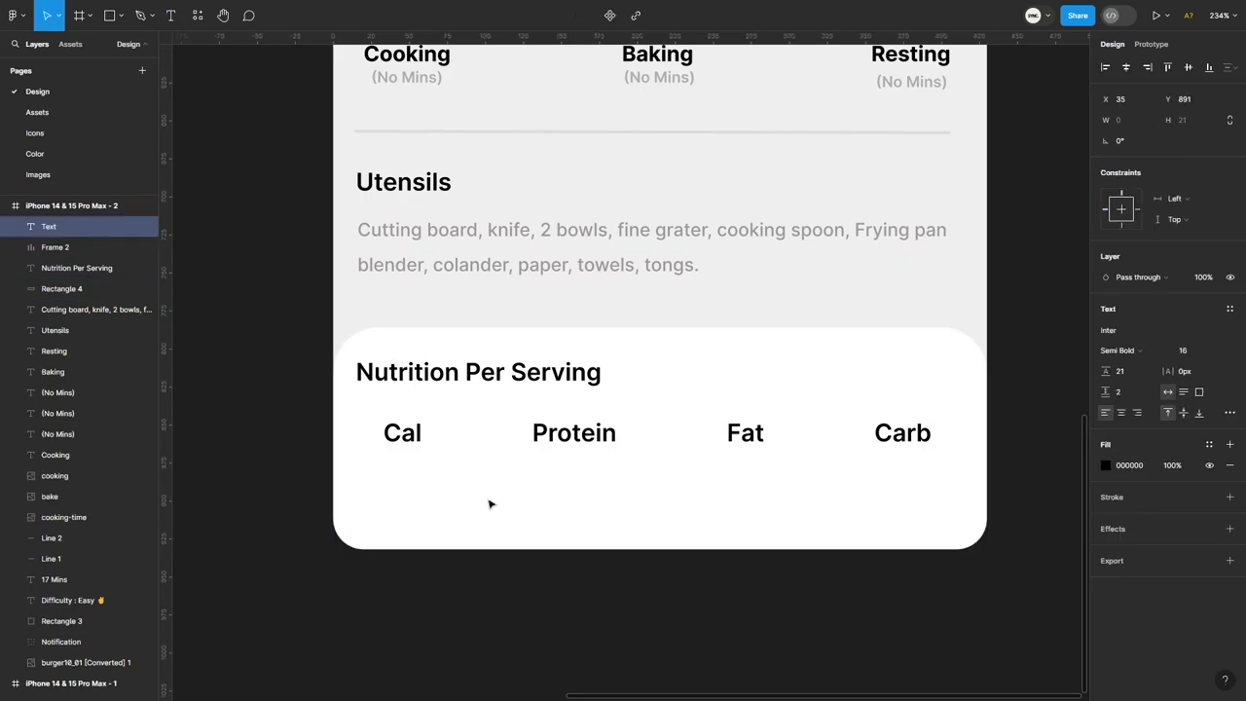
type("433")
key("Escape")
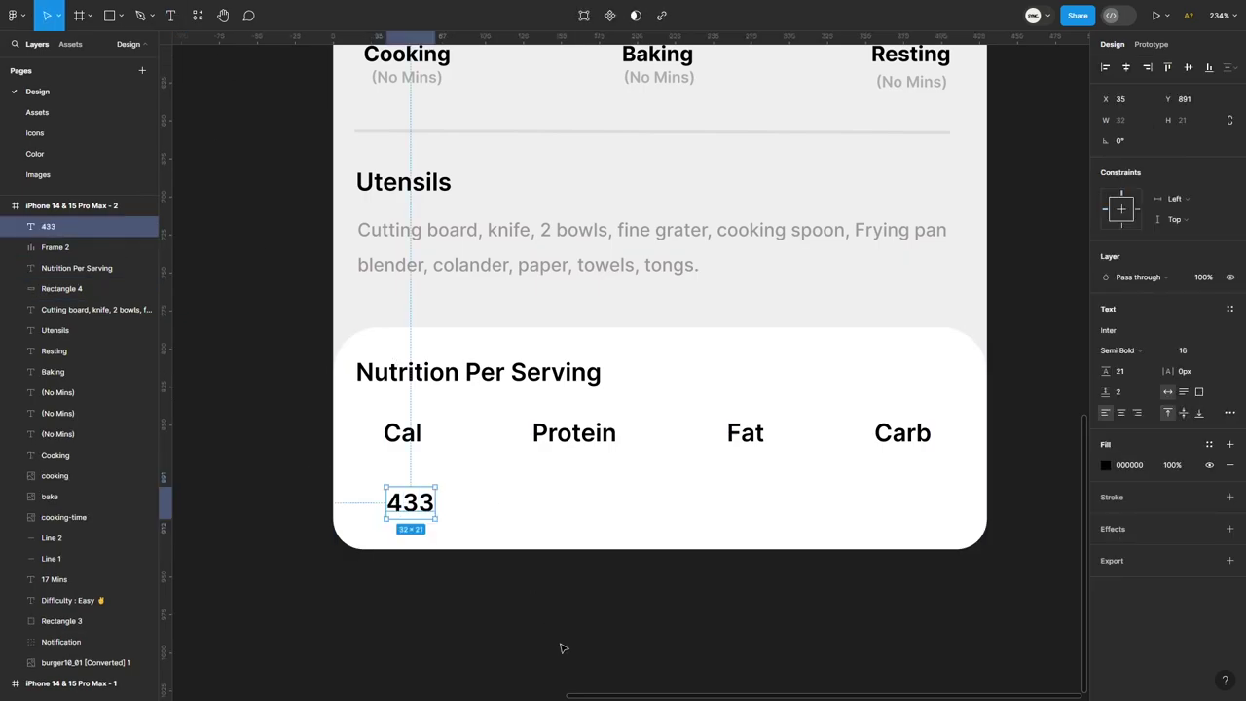
Step: Style 433 grey A0A0A0, size 10, centre-aligned, sitting just beneath Cal
left_click(1105, 465)
left_click(940, 410)
left_click(937, 422)
key("Escape")
left_click(1214, 350)
left_click(1199, 256)
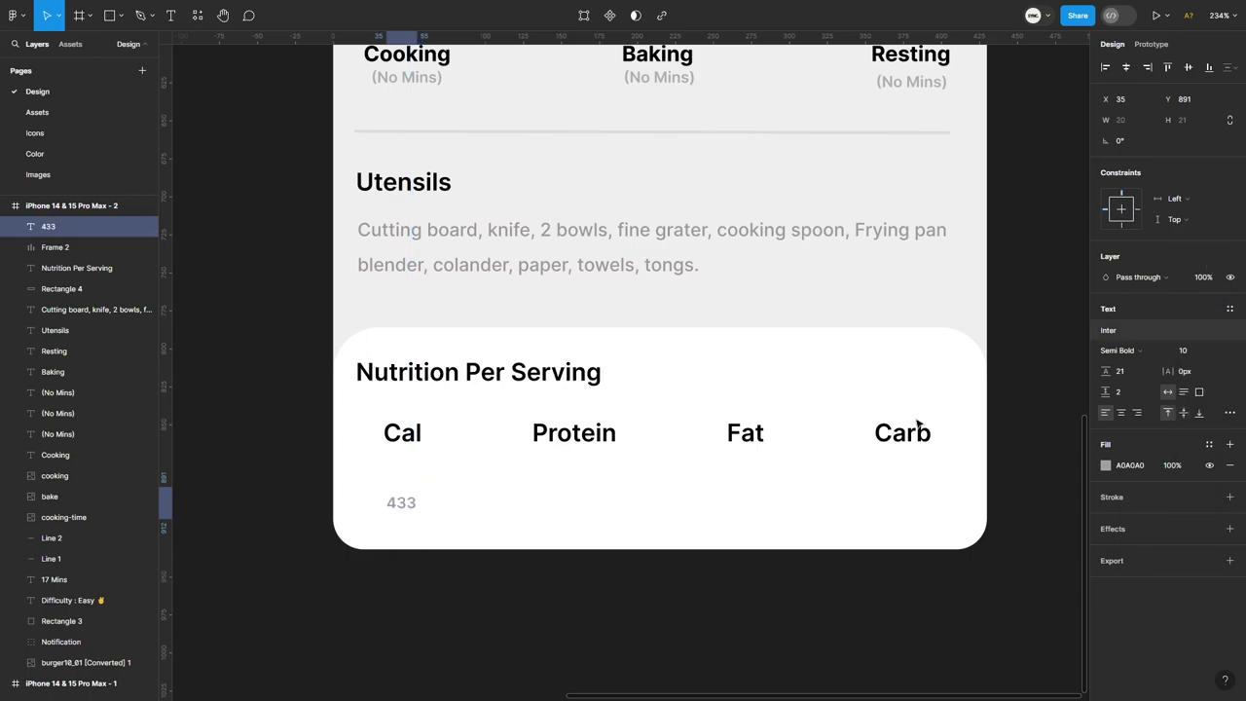
mouse_move(415, 510)
left_mouse_down()
mouse_move(407, 471)
mouse_move(577, 467)
left_mouse_up()
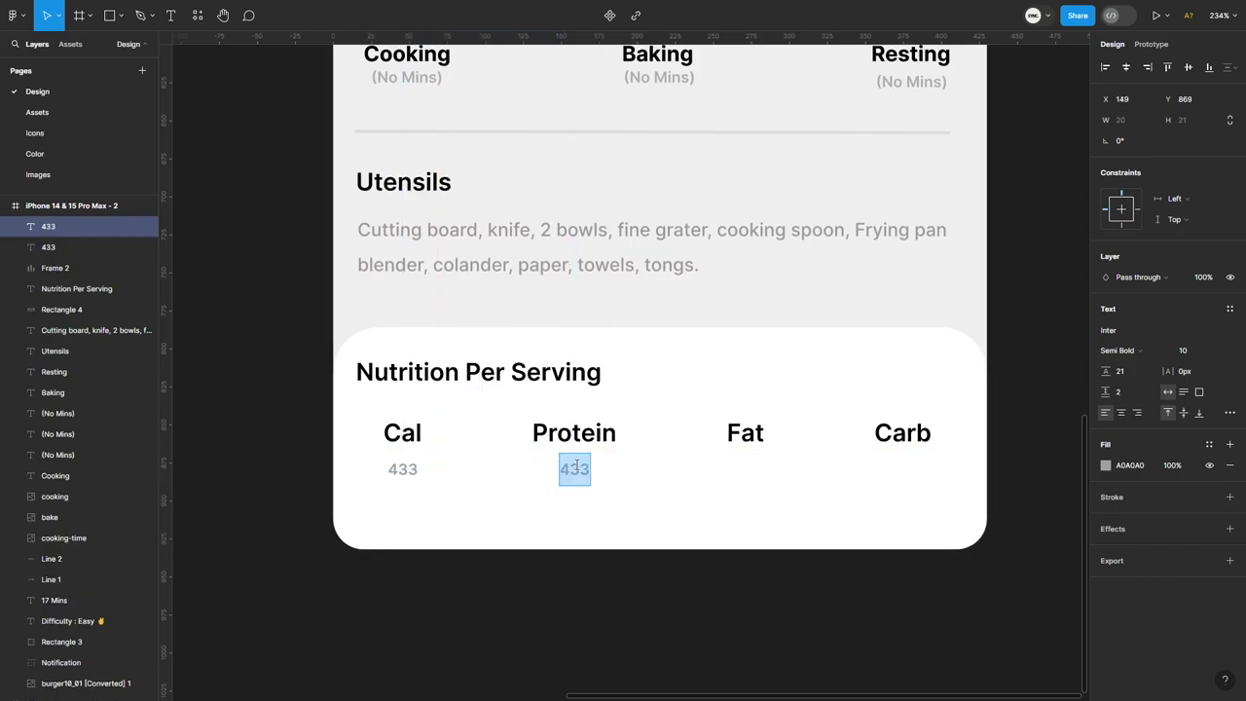
left_click(1121, 411)
Step: Create matching 10G, 39G and 20G values under Protein, Fat and Carb
type("G")
key("Escape")
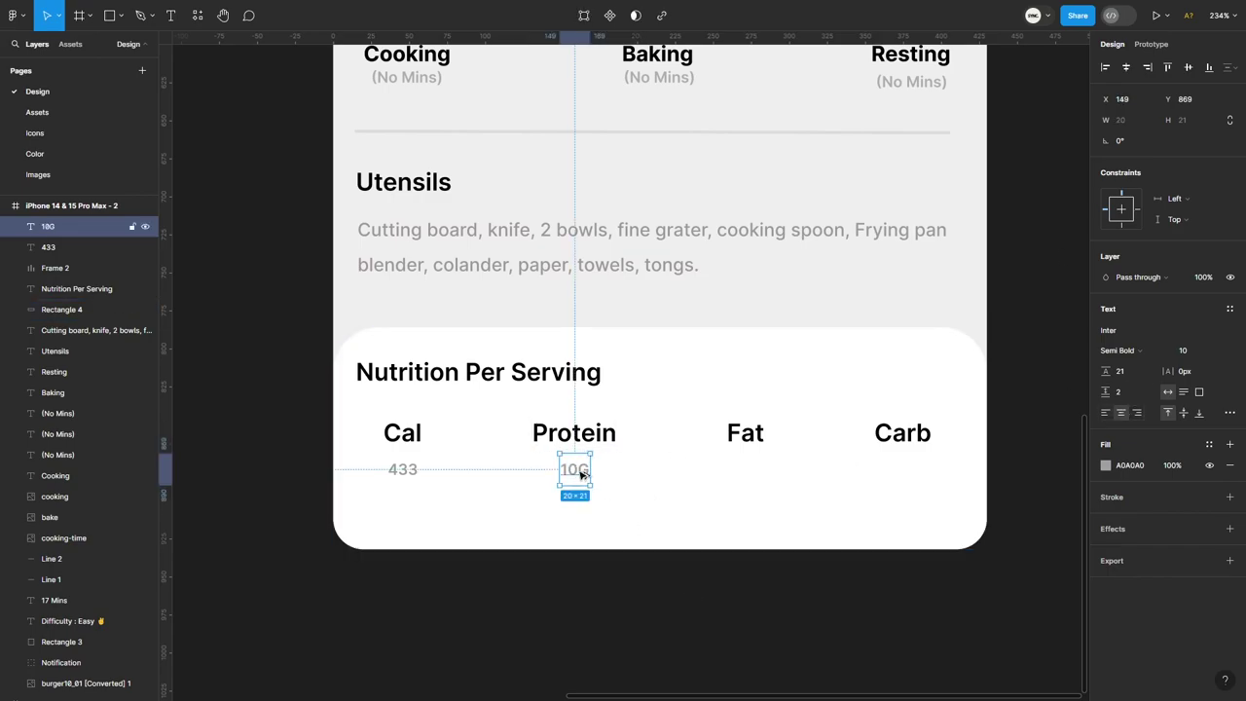
left_click_drag(581, 474, 745, 469)
double_click(745, 469)
type("39G")
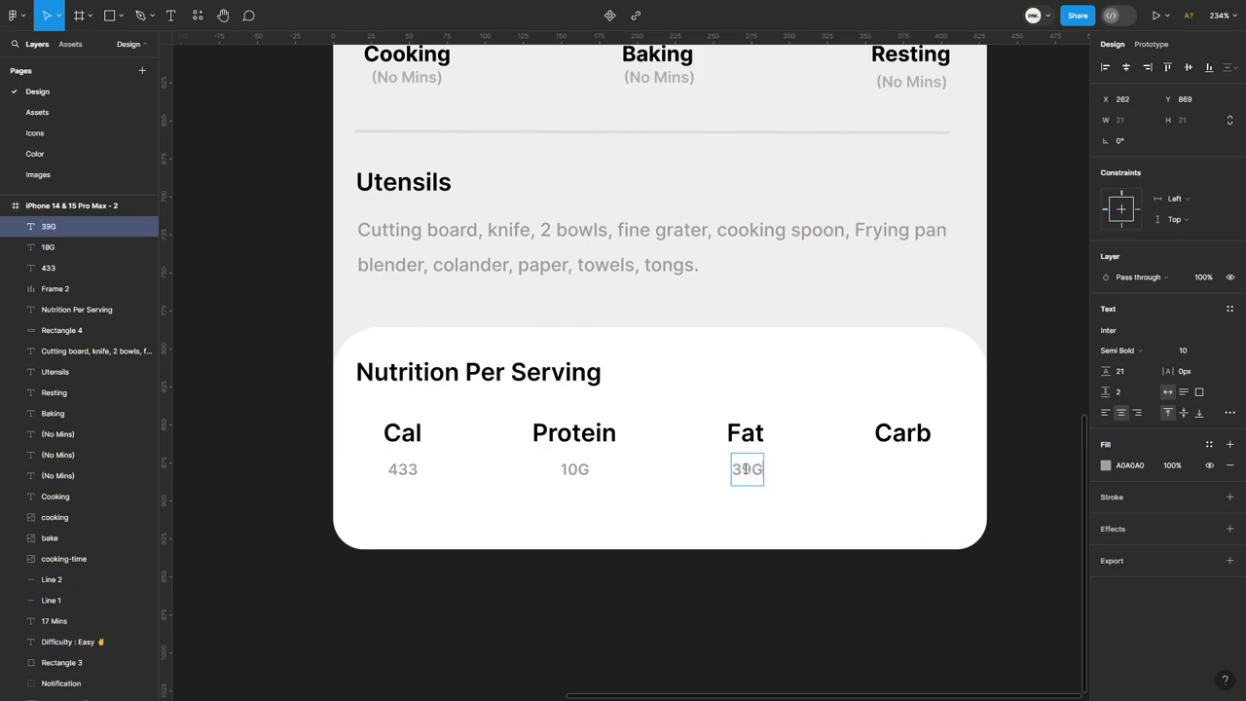
key("Escape")
left_click_drag(746, 470, 902, 472)
double_click(902, 471)
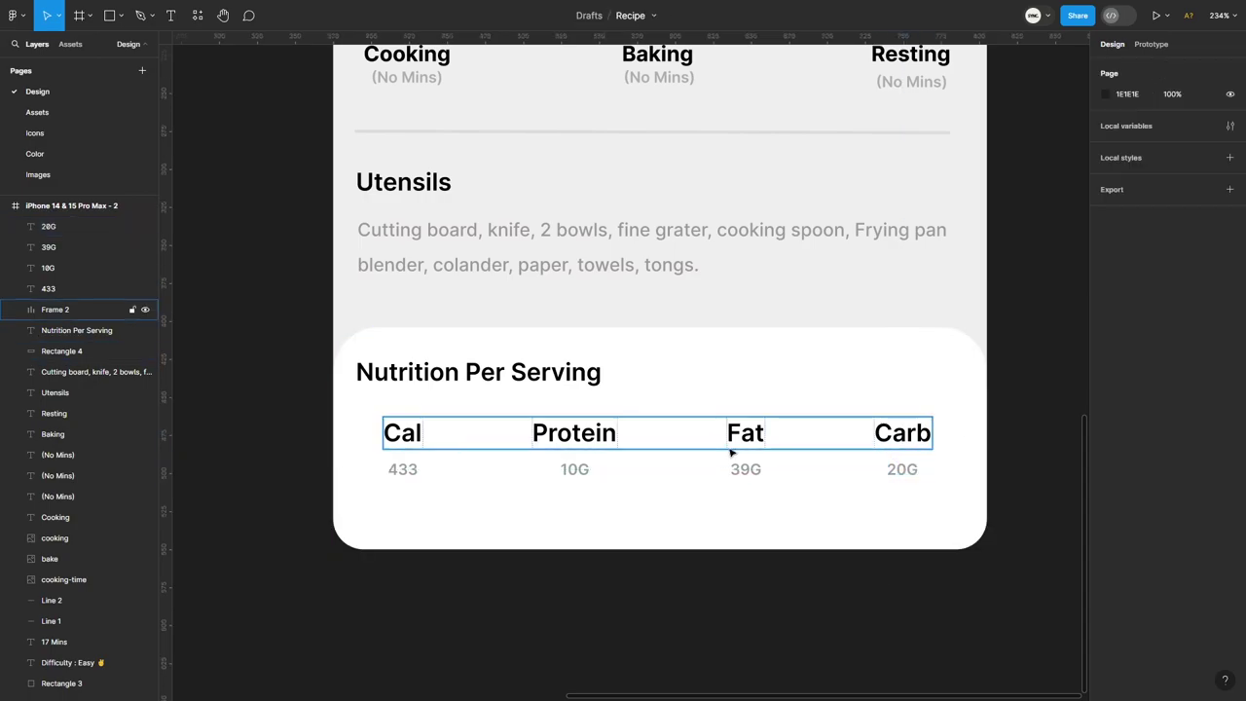
left_click_drag(721, 575, 893, 477)
Step: Draw a vertical divider line between the Cal and Protein columns
left_click(584, 472, "shift")
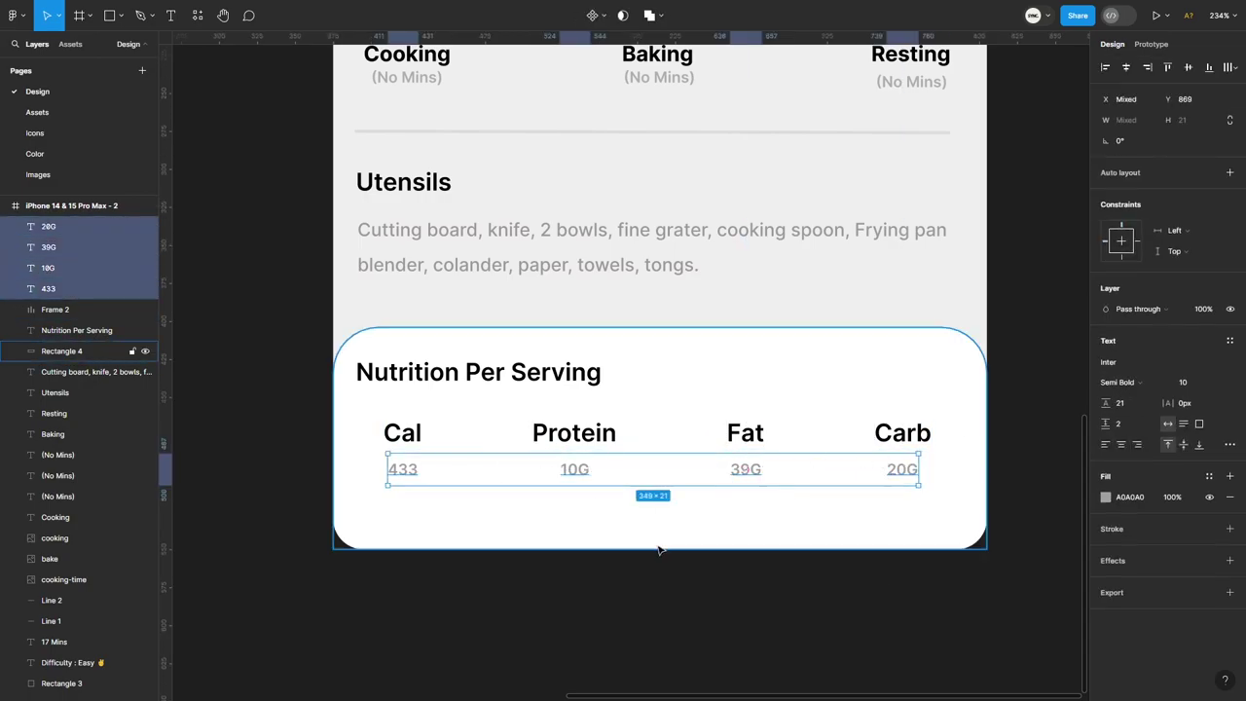
left_click(768, 597)
left_click(115, 19)
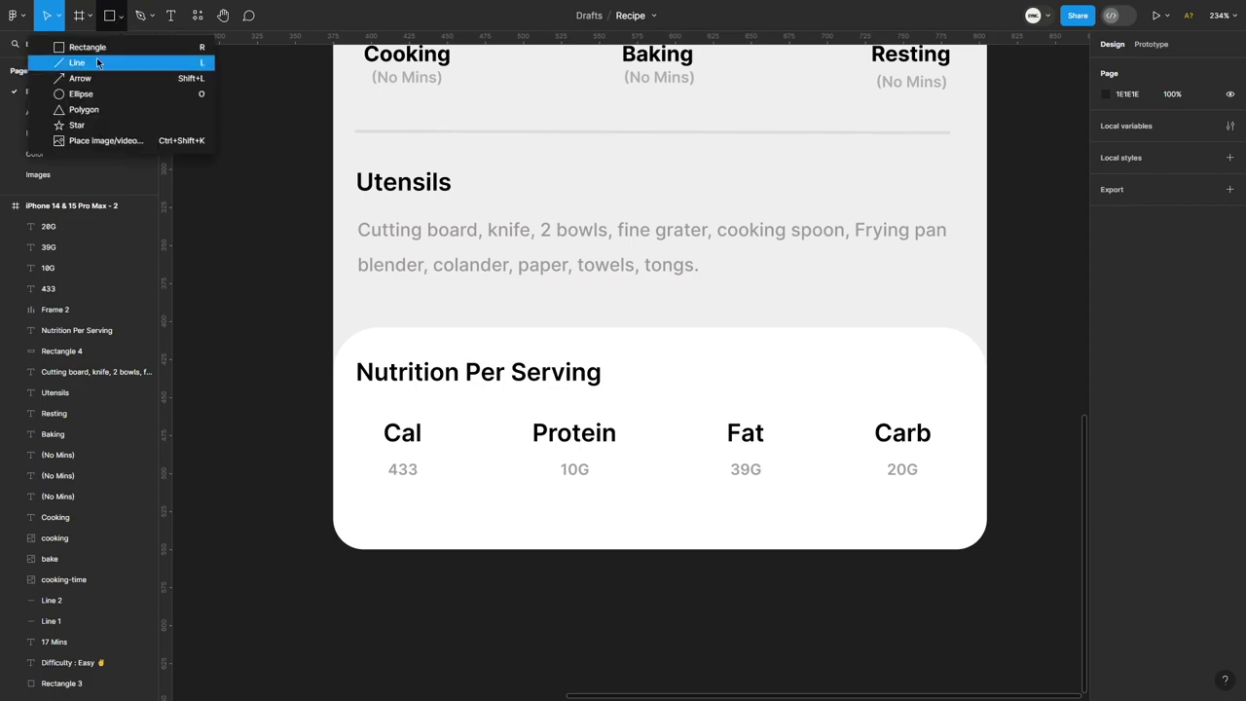
left_click(58, 64)
mouse_move(477, 409)
left_mouse_down()
mouse_move(480, 498)
mouse_move(669, 470)
mouse_move(833, 469)
left_mouse_up()
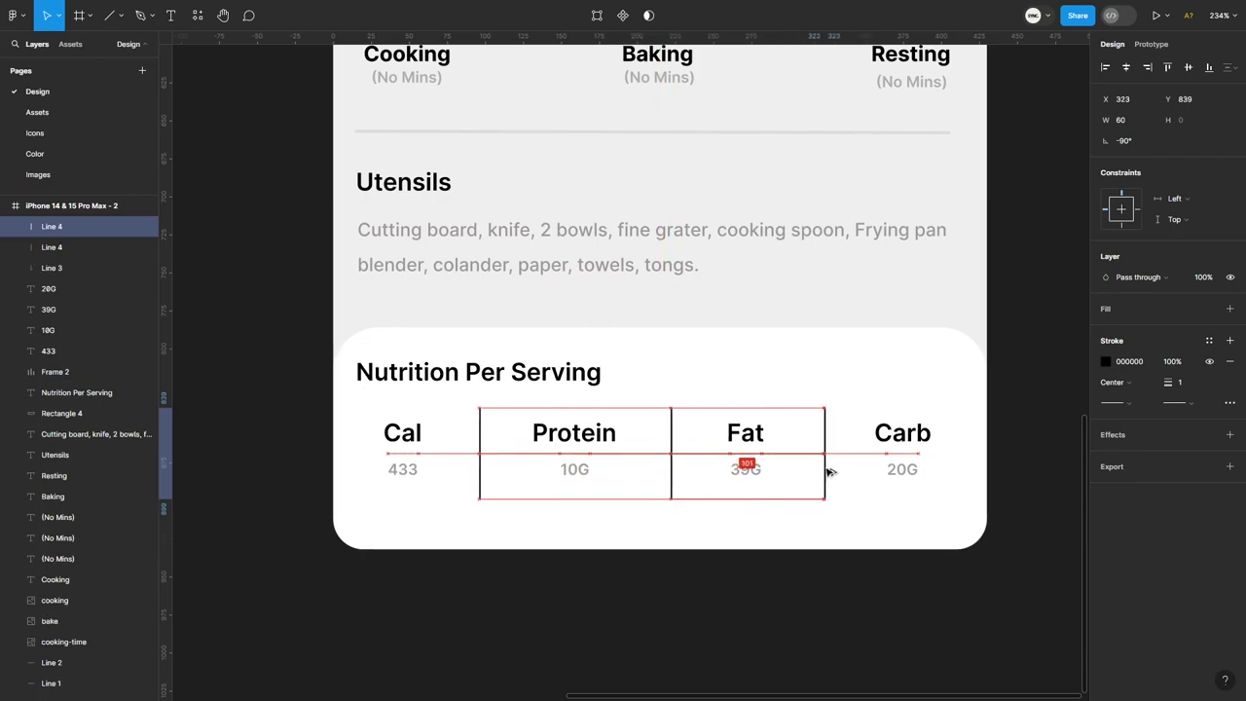
Step: Try wrapping Protein, 10G and nearby dividers in auto layout, then undo it
left_click(719, 525)
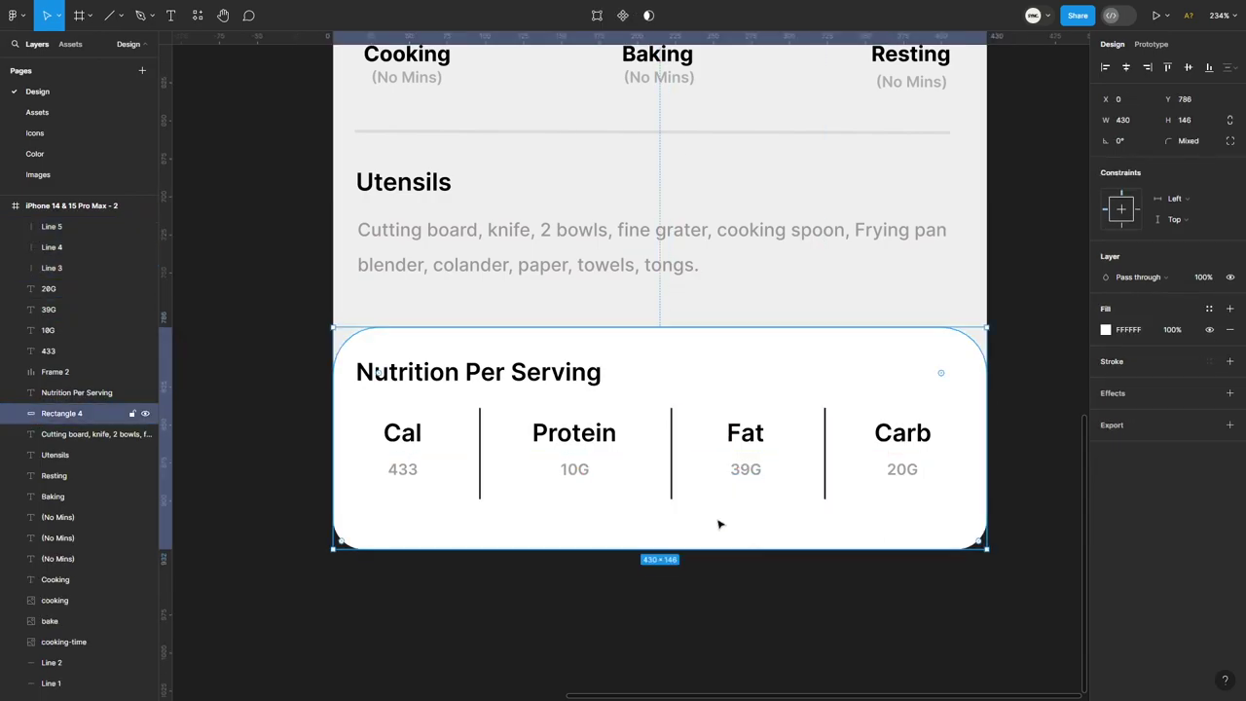
left_click_drag(674, 477, 478, 454)
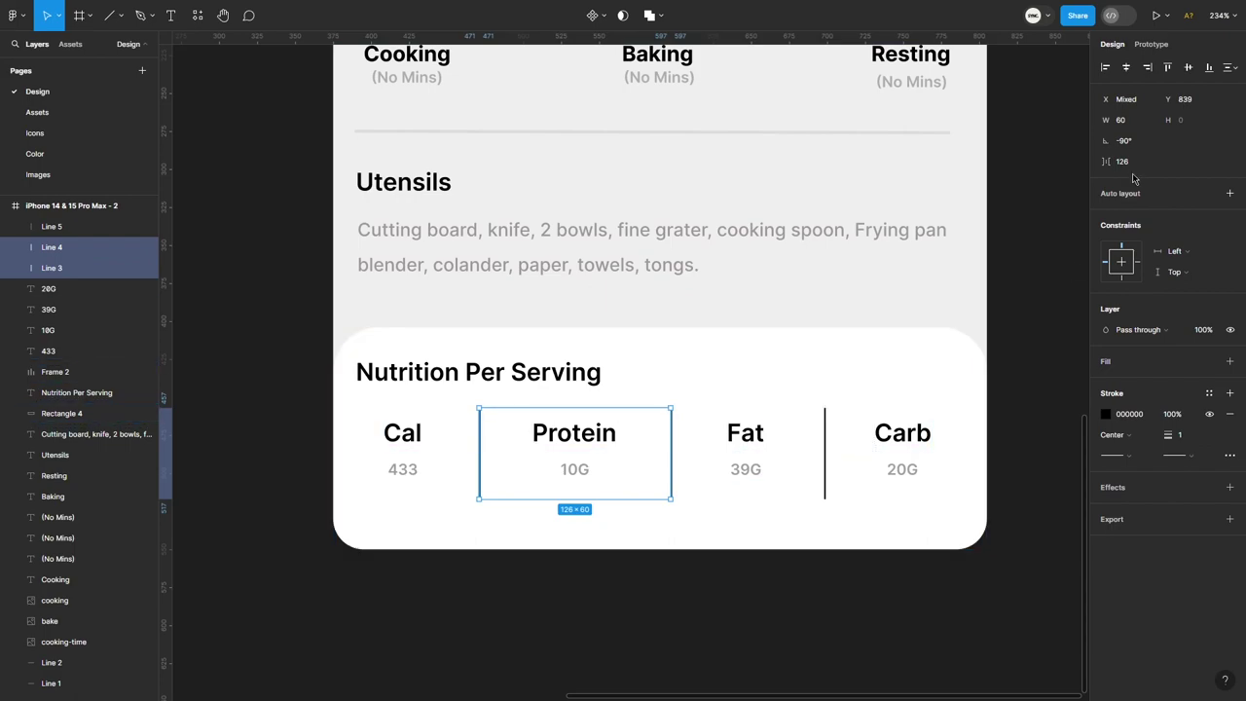
key("shift+a")
key("ctrl+z")
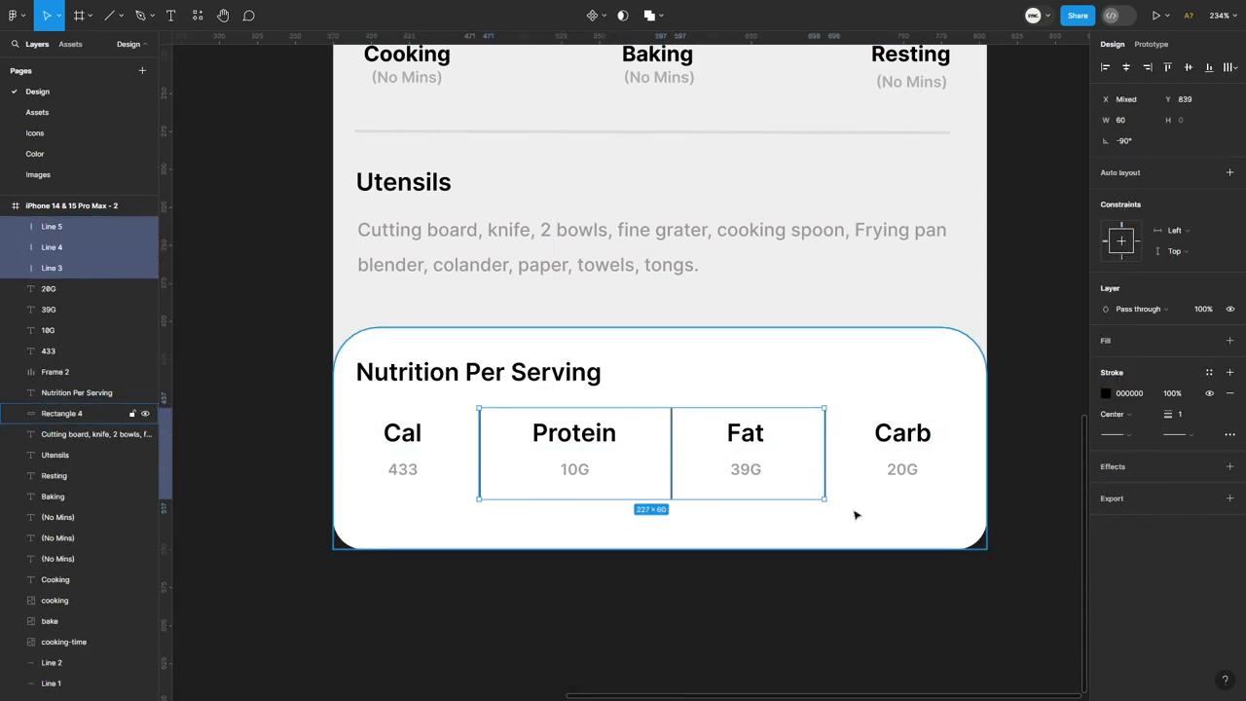
left_click(1009, 458)
Step: Colour the three divider lines grey
left_click(826, 481)
left_click(671, 458, "shift")
left_click(479, 457, "shift")
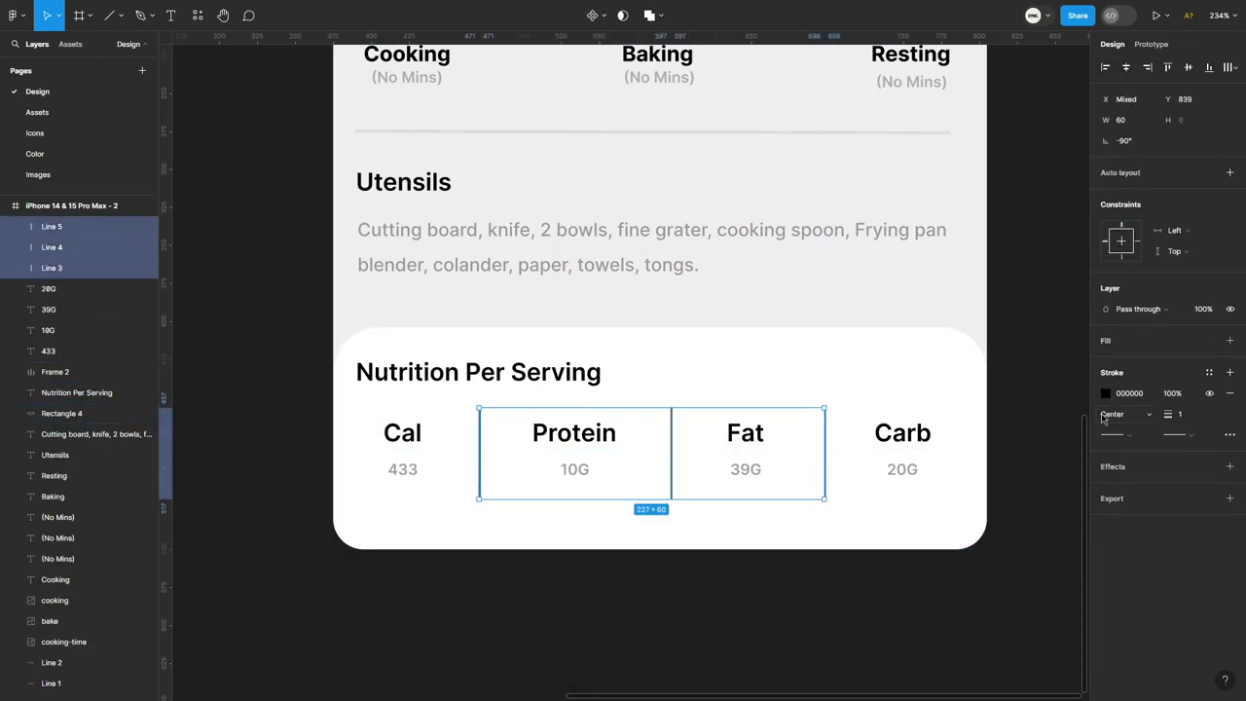
left_click(1105, 393)
left_click(954, 412)
left_click(1030, 255)
scroll(1020, 292, "down", 10)
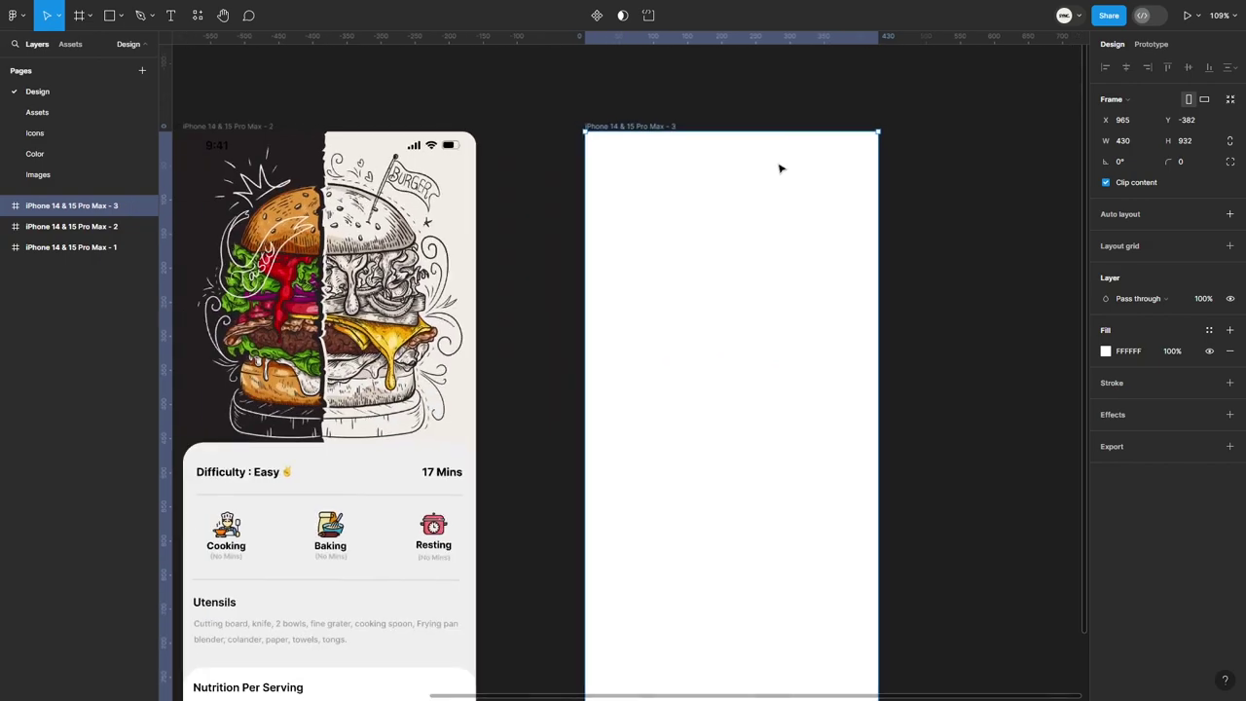
Step: Give the third screen corner radius 20 and a light grey-green EFF1EC fill
scroll(779, 168, "down", 2)
left_click(1194, 162)
type("20")
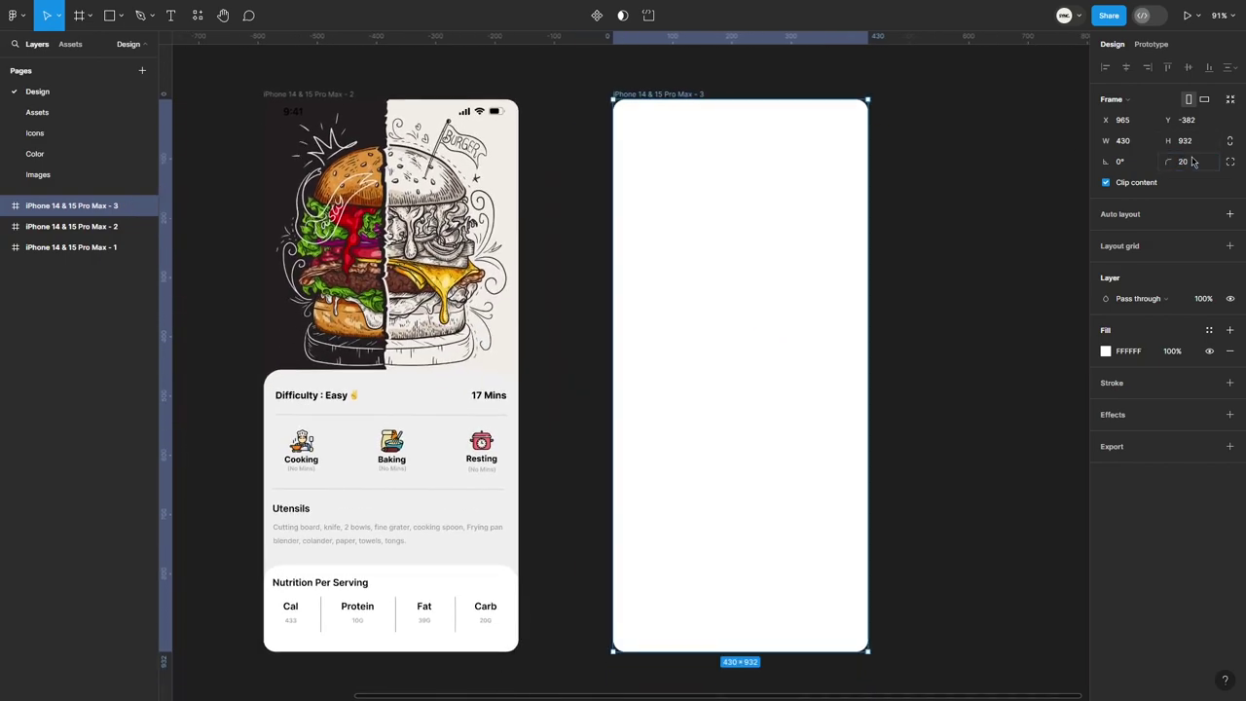
left_click(1105, 351)
left_click(986, 631)
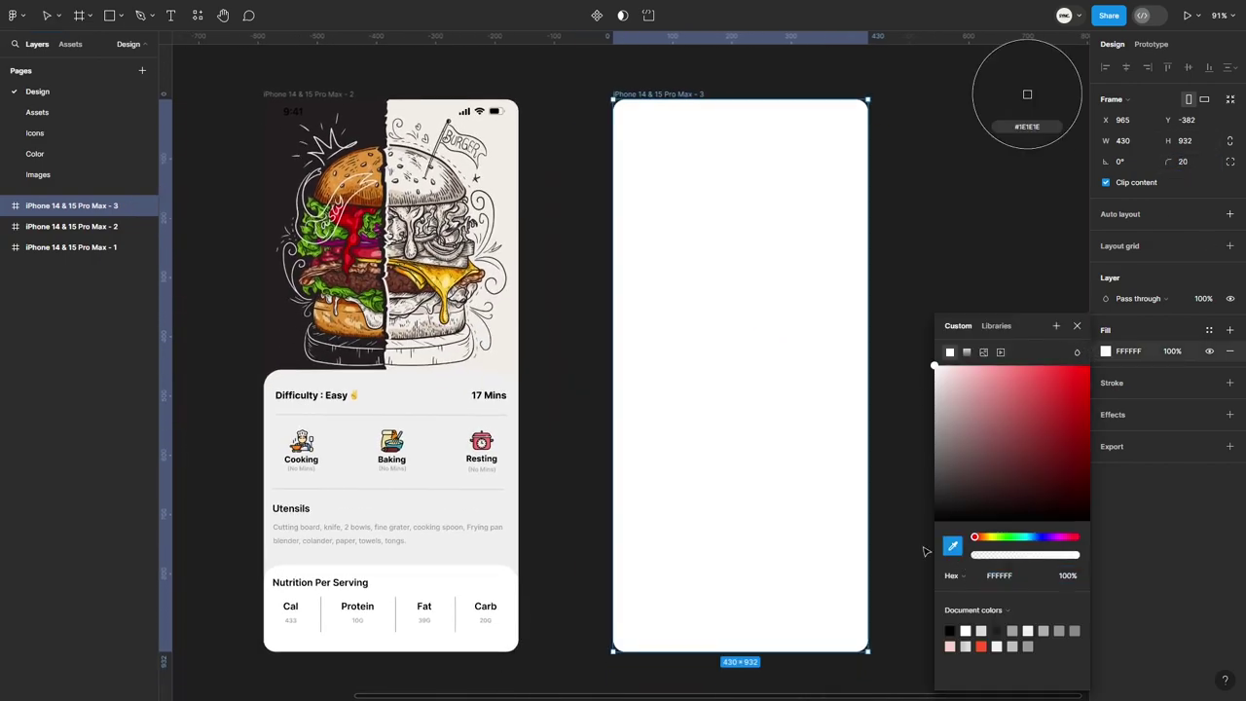
scroll(915, 396, "down", 2)
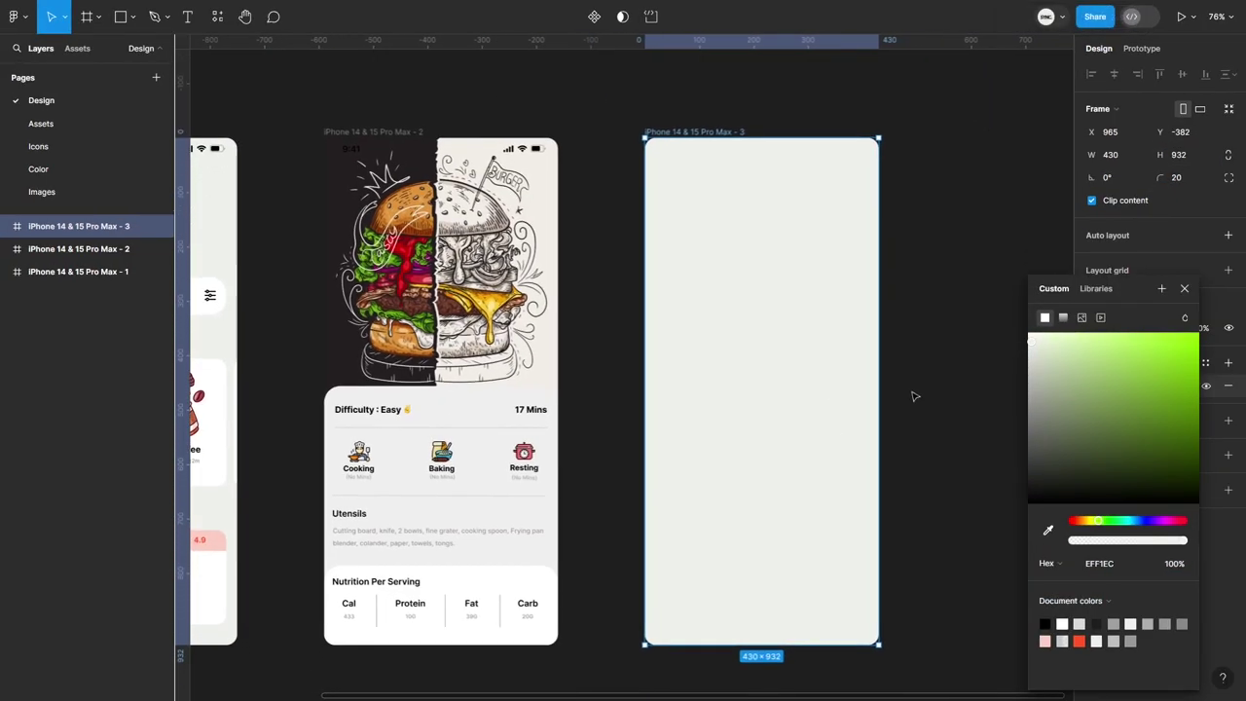
left_click(915, 396)
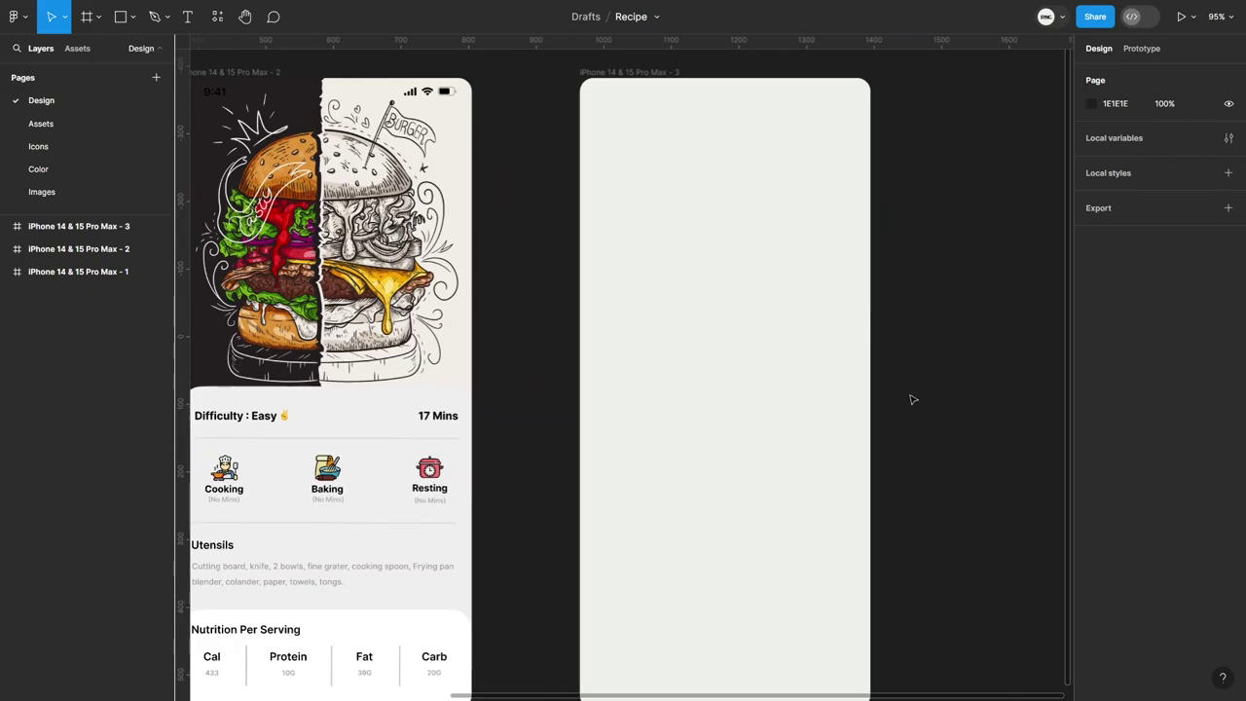
scroll(909, 398, "down", 1)
Step: Copy the 9:41 status bar from screen two to the top of screen three
left_click(521, 132)
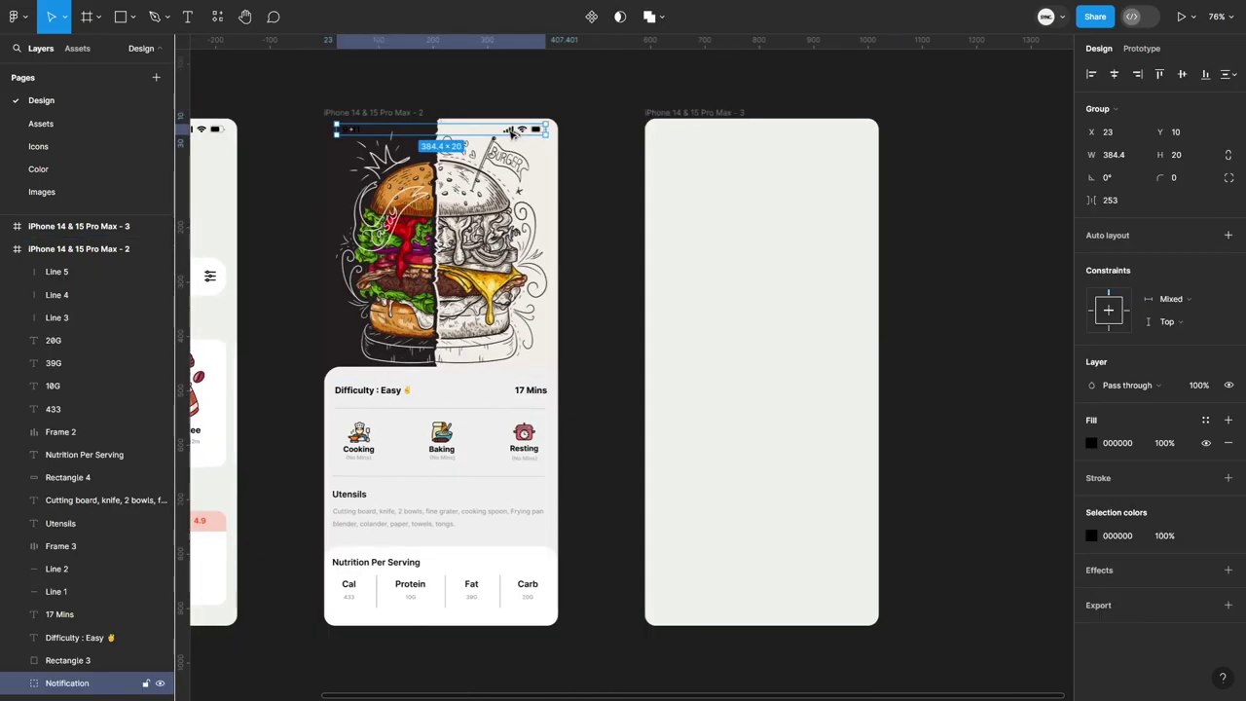
left_click_drag(513, 133, 834, 135)
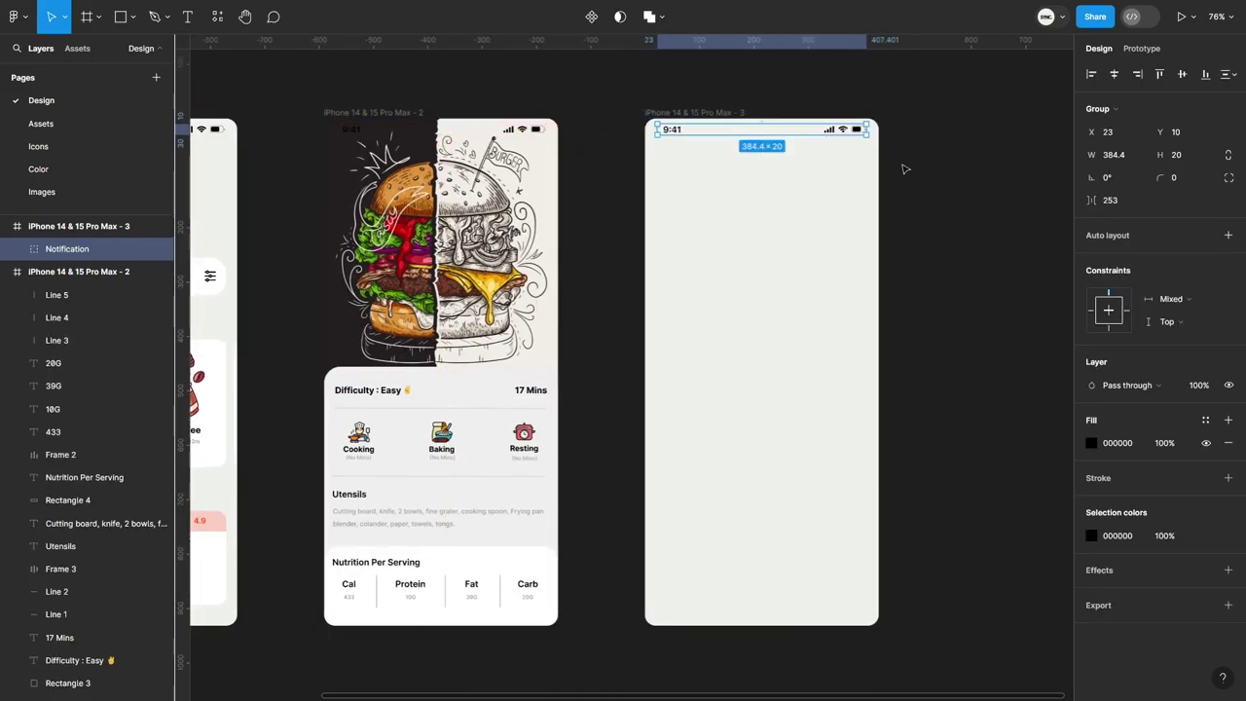
left_click(992, 165)
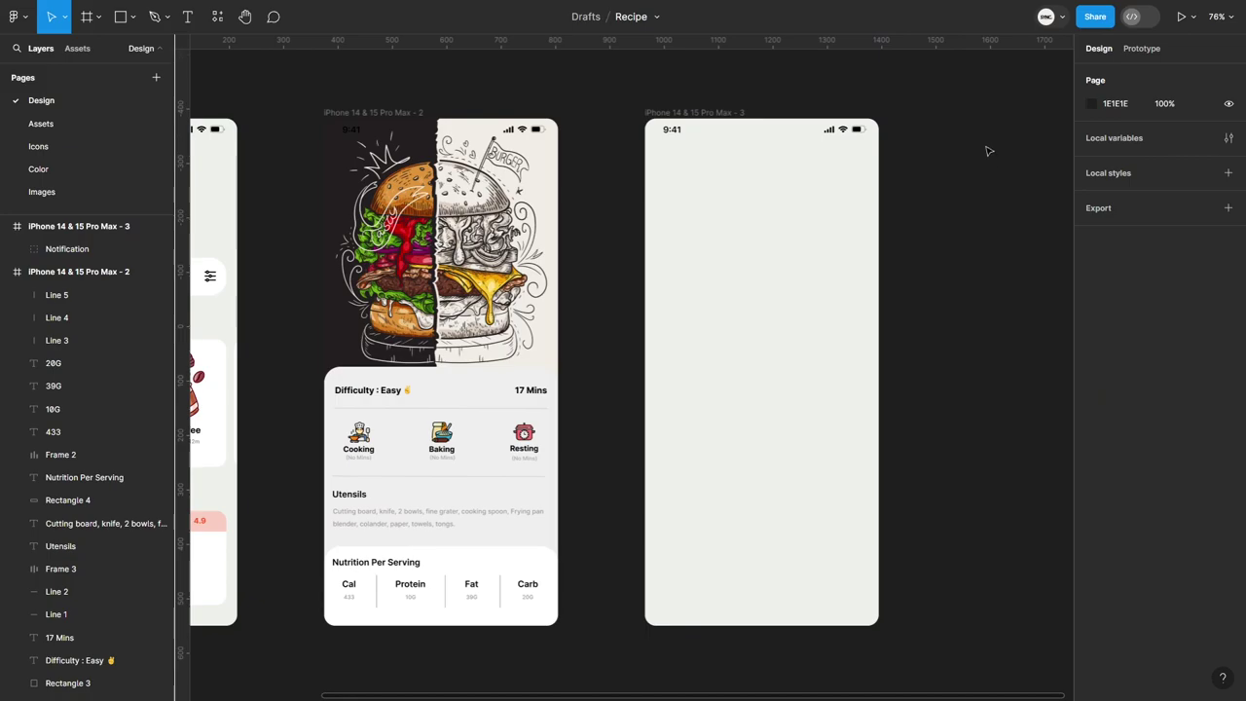
left_click(64, 168)
left_click(58, 100)
Step: Paste the food plate image into screen three, resized and centred
key("ctrl+v")
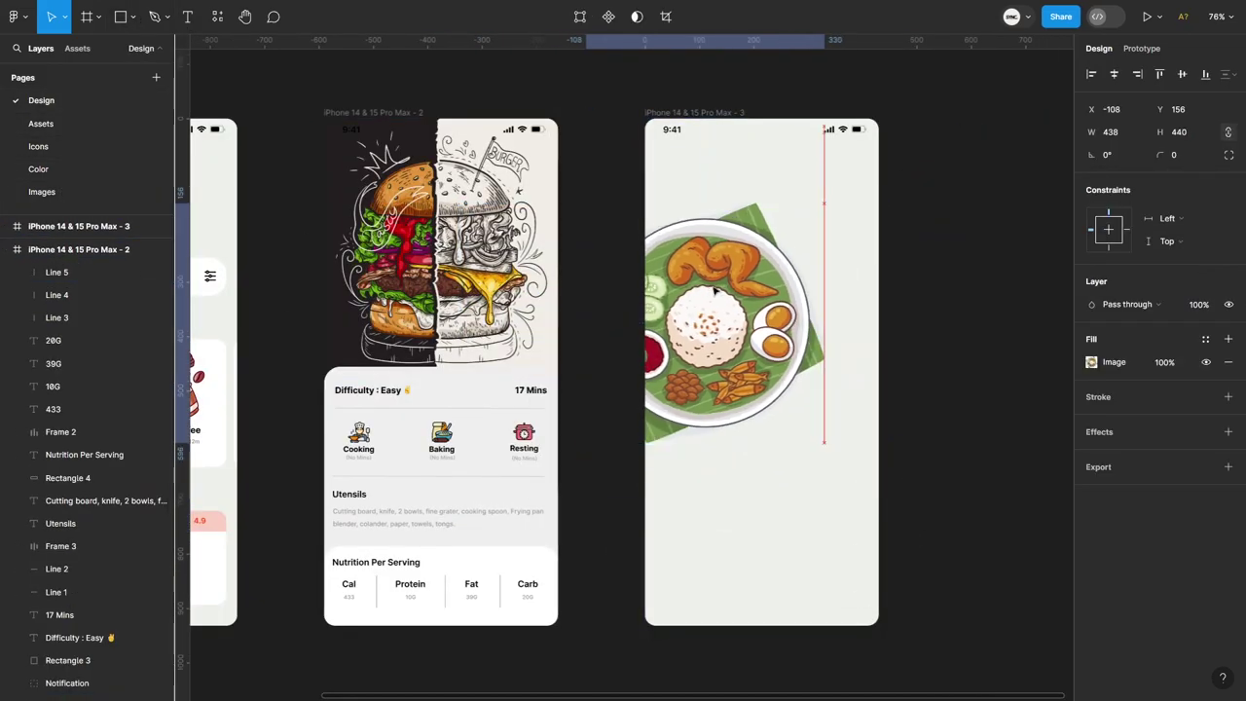
left_click_drag(912, 535, 823, 443)
mouse_move(740, 321)
left_mouse_down()
mouse_move(750, 252)
mouse_move(784, 296)
left_mouse_up()
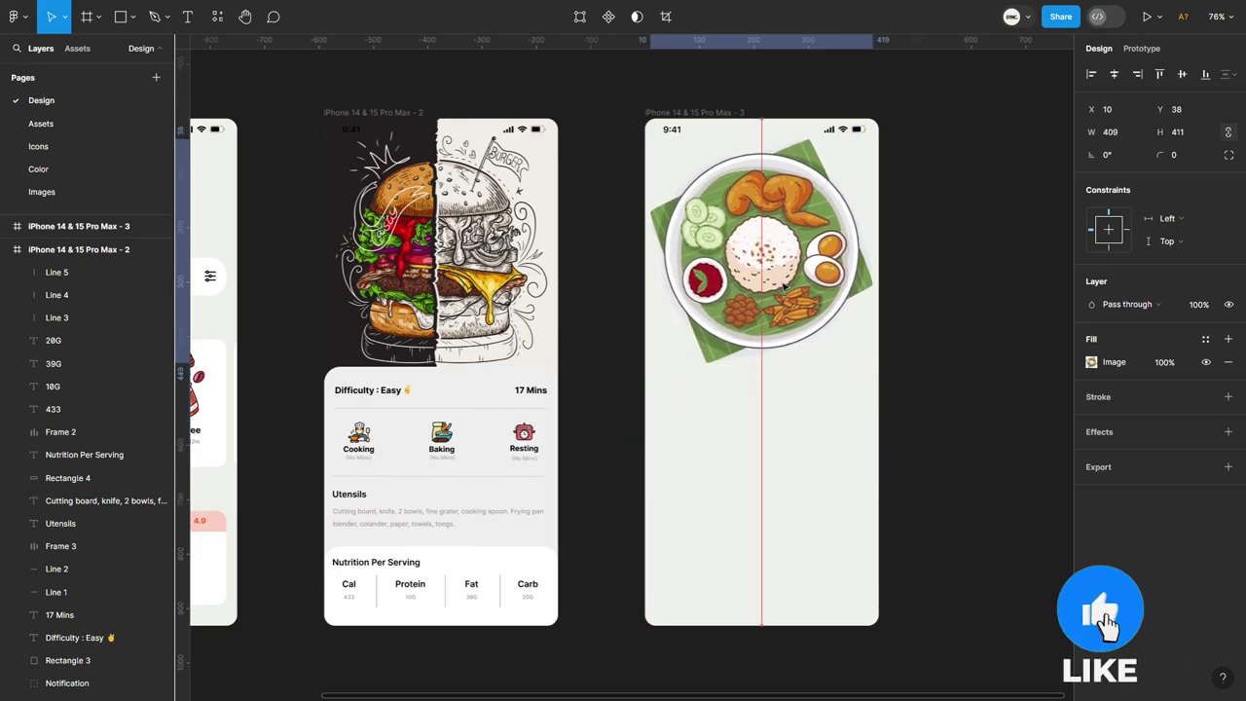
left_click(278, 120)
Step: Draw a full-width rectangle covering the lower half of screen three
key("r")
left_click(650, 377)
mouse_move(688, 407)
left_mouse_down()
mouse_move(672, 401)
mouse_move(879, 412)
mouse_move(821, 626)
left_mouse_up()
left_click_drag(817, 362, 815, 409)
left_click_drag(800, 287, 800, 293)
left_click(828, 486)
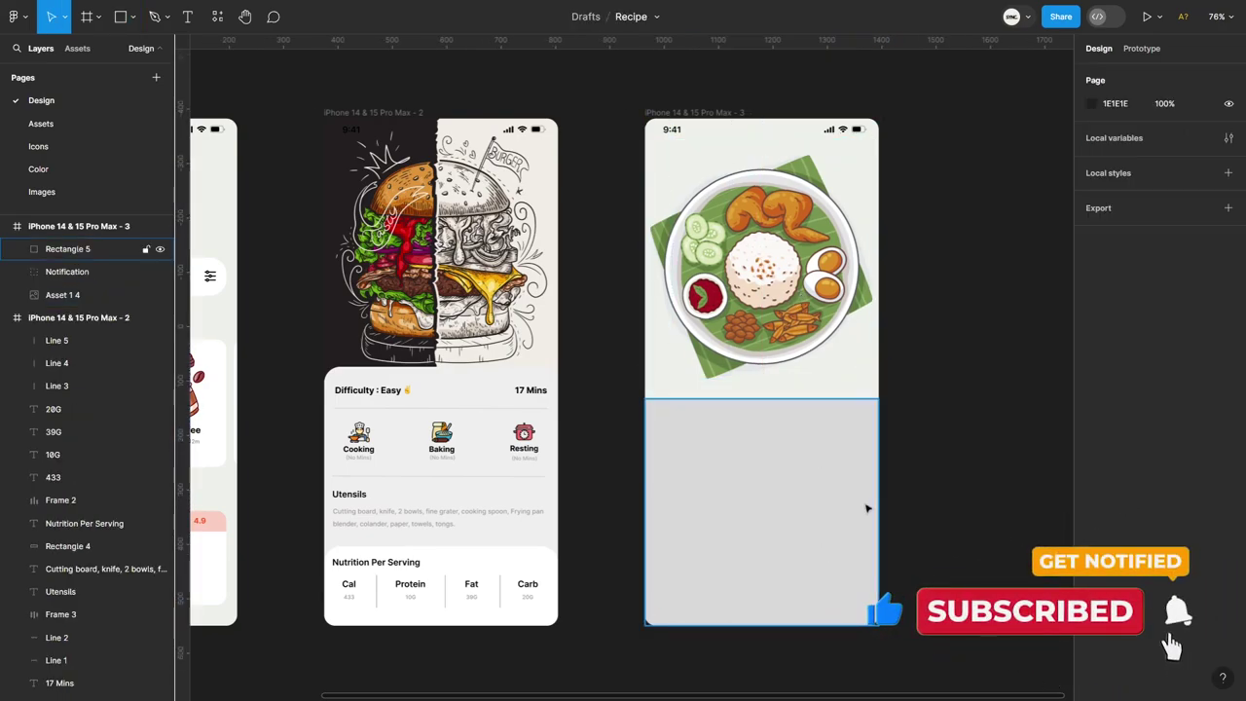
Step: Set the card's top-left and top-right radius to 40 and fill it white
scroll(801, 397, "up", 3)
left_click(1229, 155)
left_click(934, 189)
type("40")
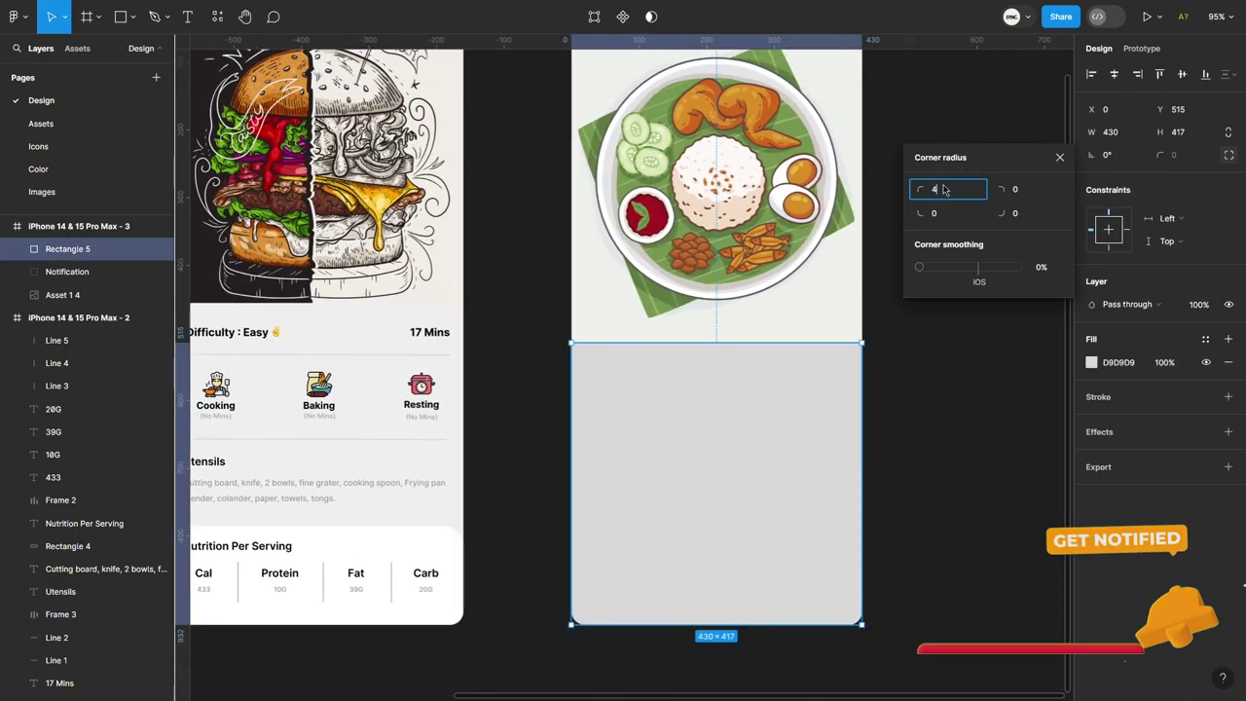
key("Return")
key("Return")
left_click(1092, 362)
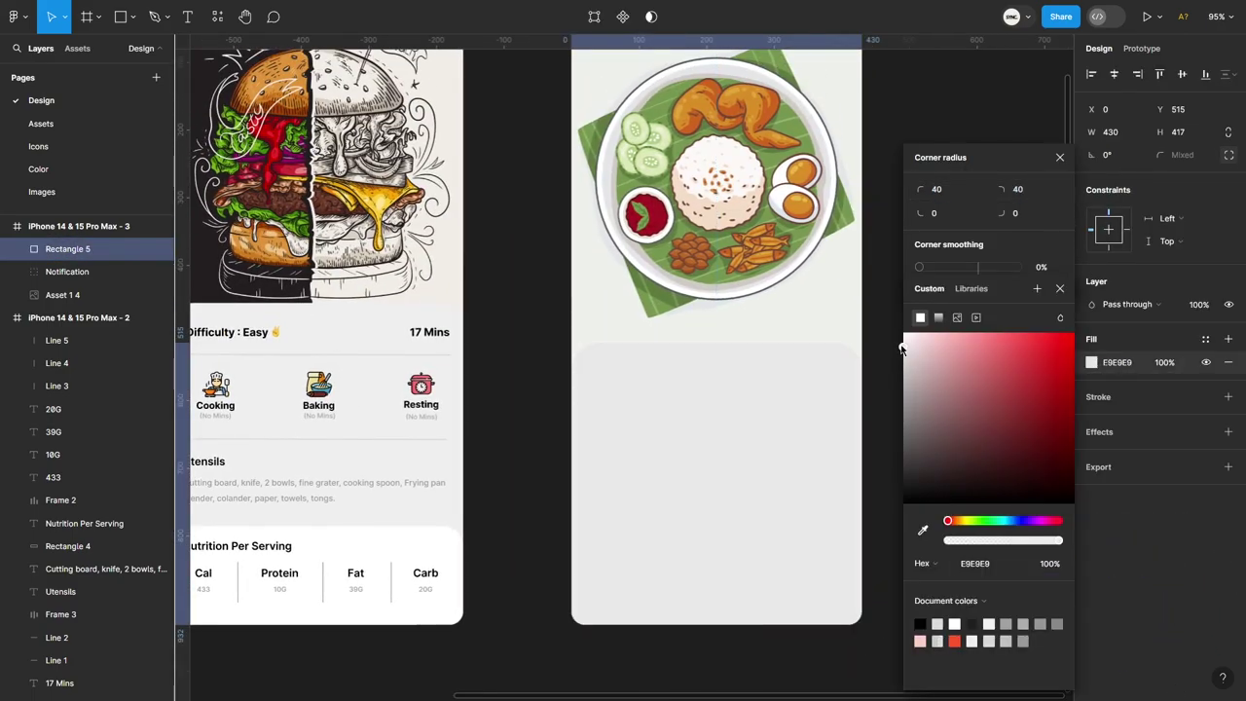
left_click(907, 330)
left_click(884, 286)
Step: Add a 'Kitchen Story' title in Bold 36, centred near the card's top
key("t")
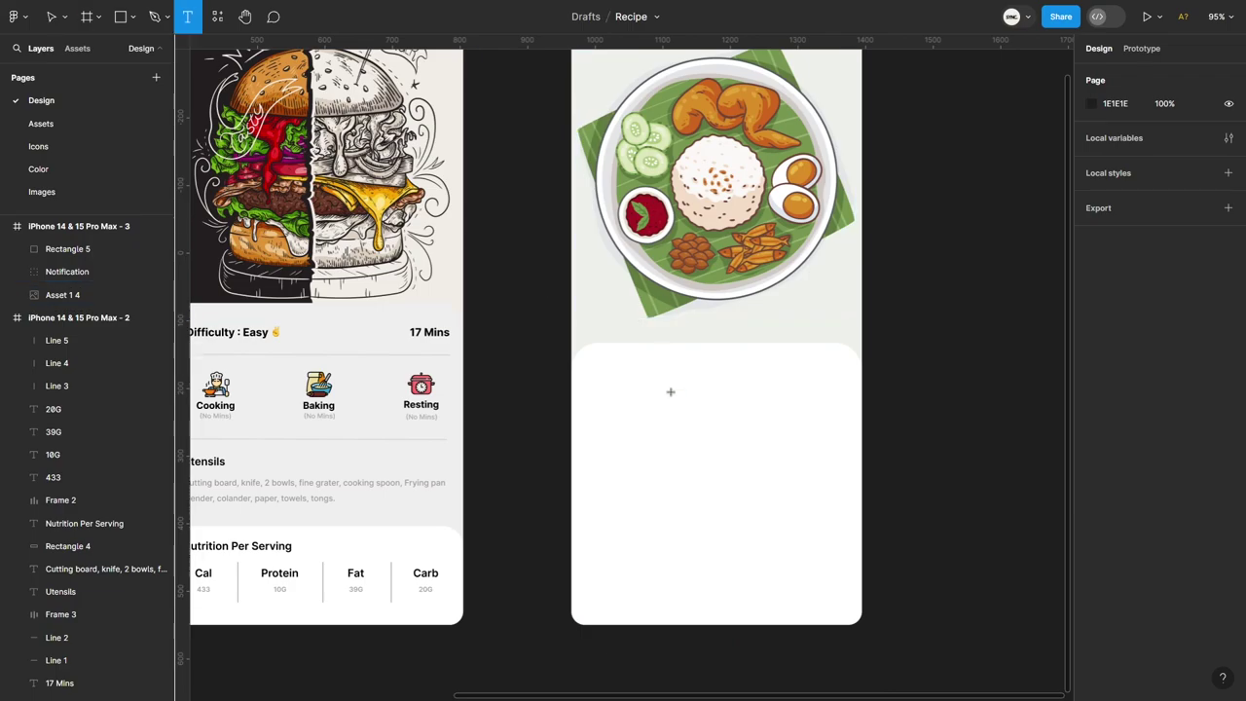
left_click(671, 409)
type("Kitchen Story")
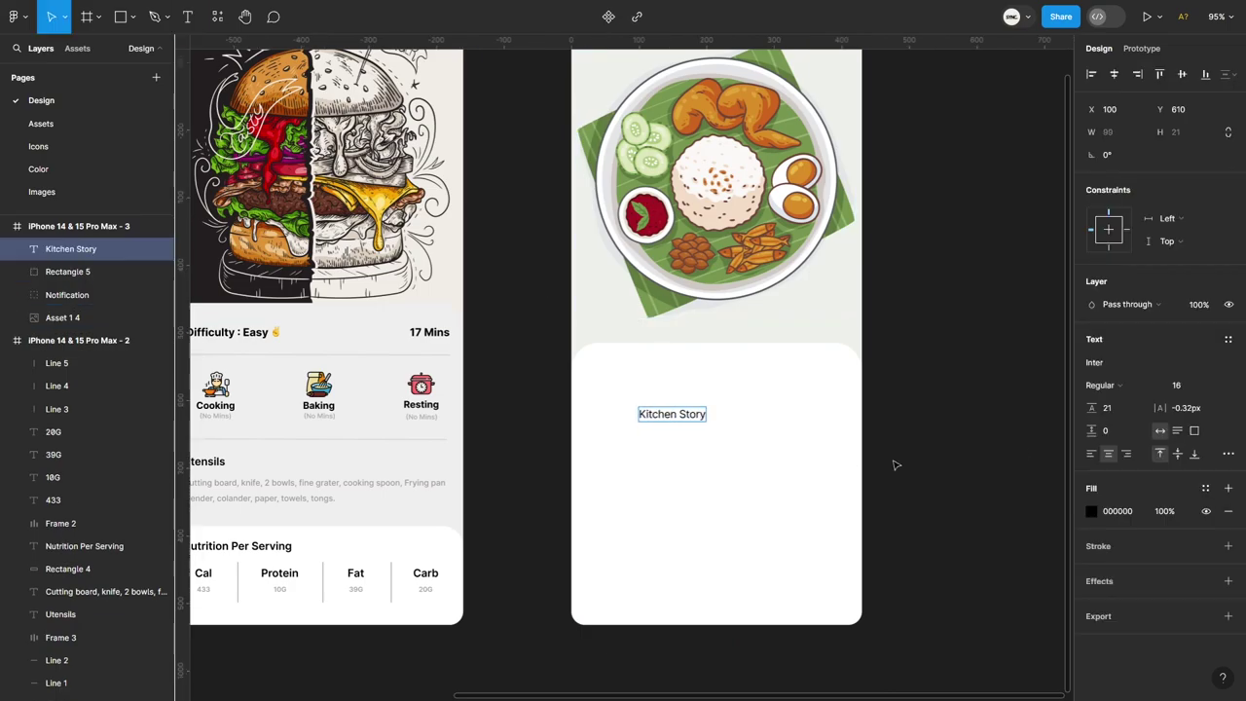
key("Escape")
left_click(1102, 384)
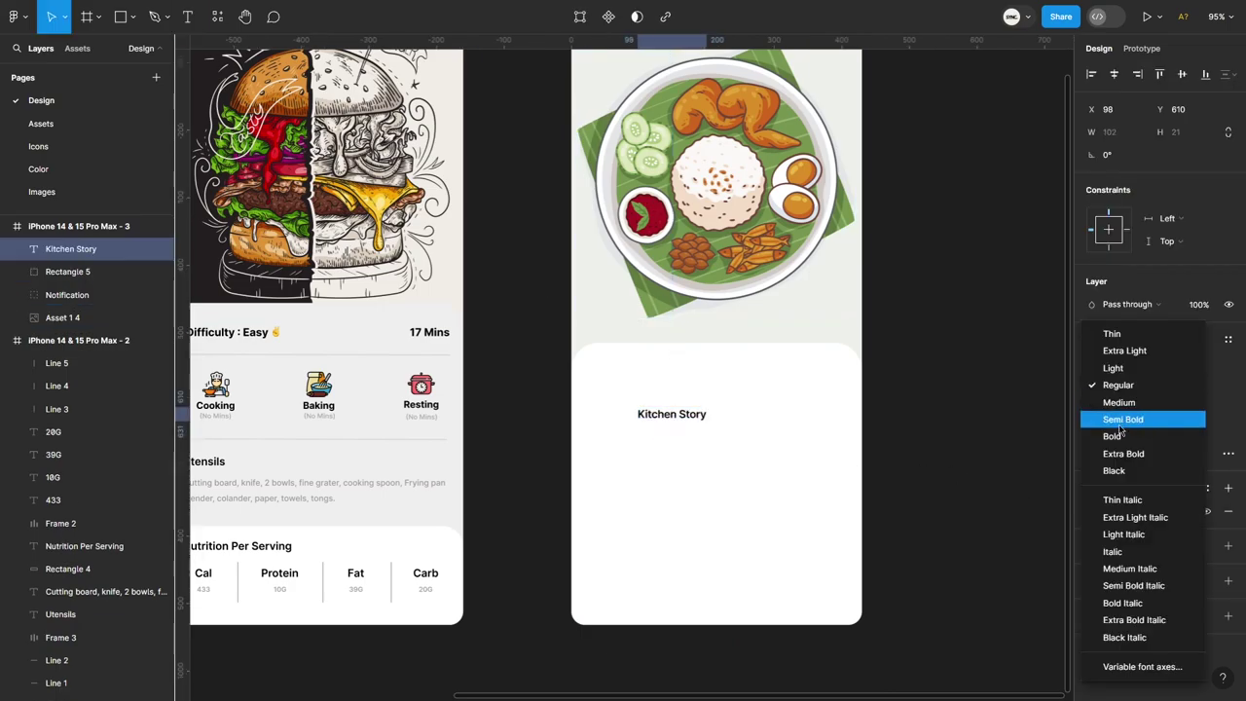
left_click(1113, 436)
left_click(1207, 384)
left_click(1190, 453)
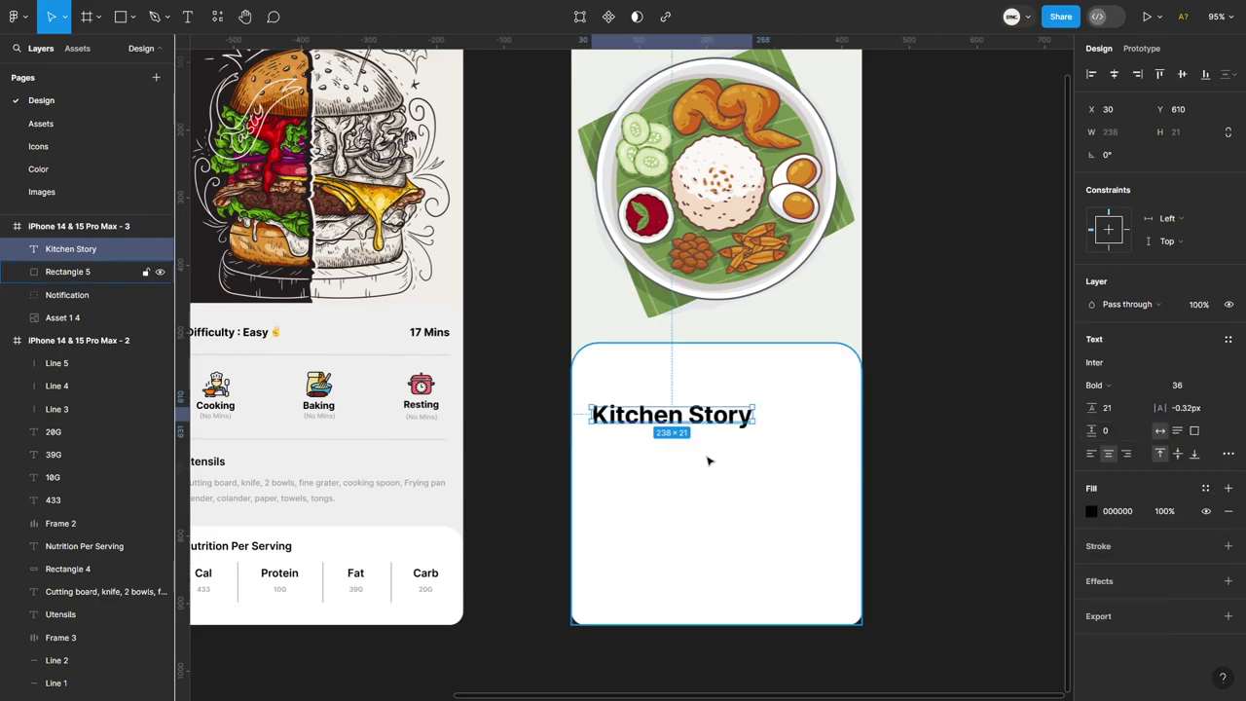
key("alt+h")
left_click_drag(736, 421, 736, 392)
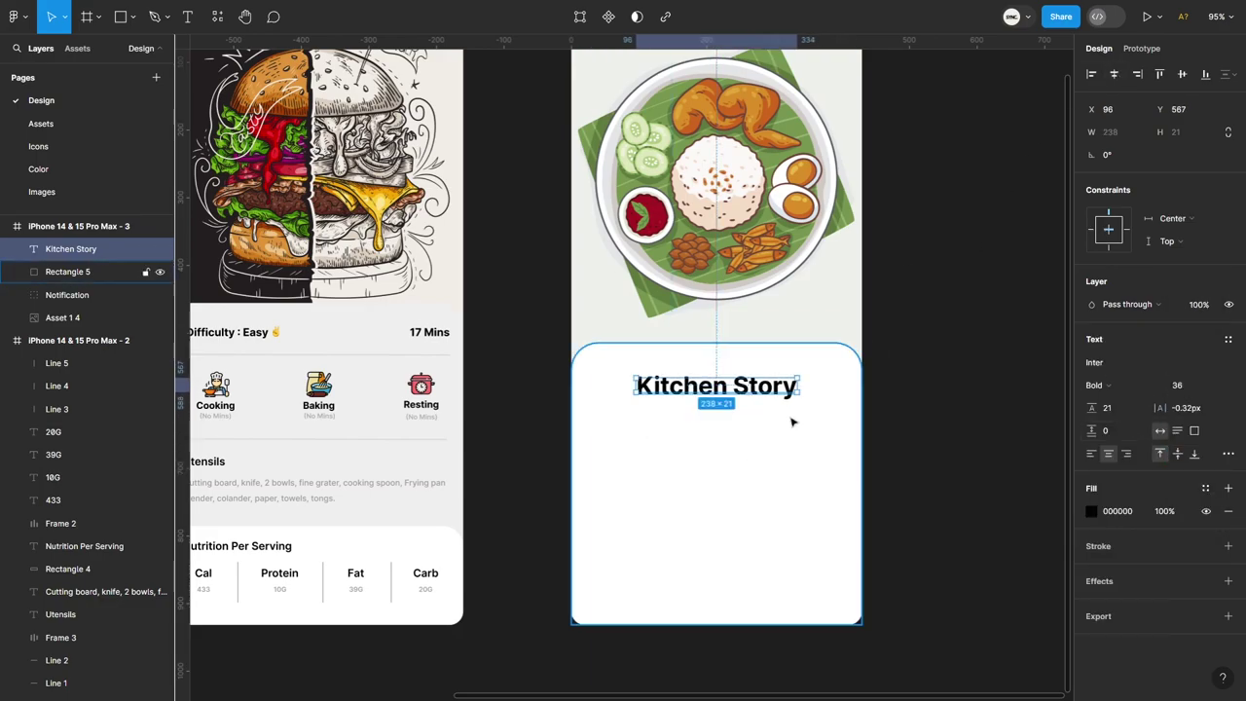
Step: Add the subtitle text about learning a new recipe inside the card
key("Return")
left_click(662, 555)
left_click(1215, 384)
left_click(1192, 297)
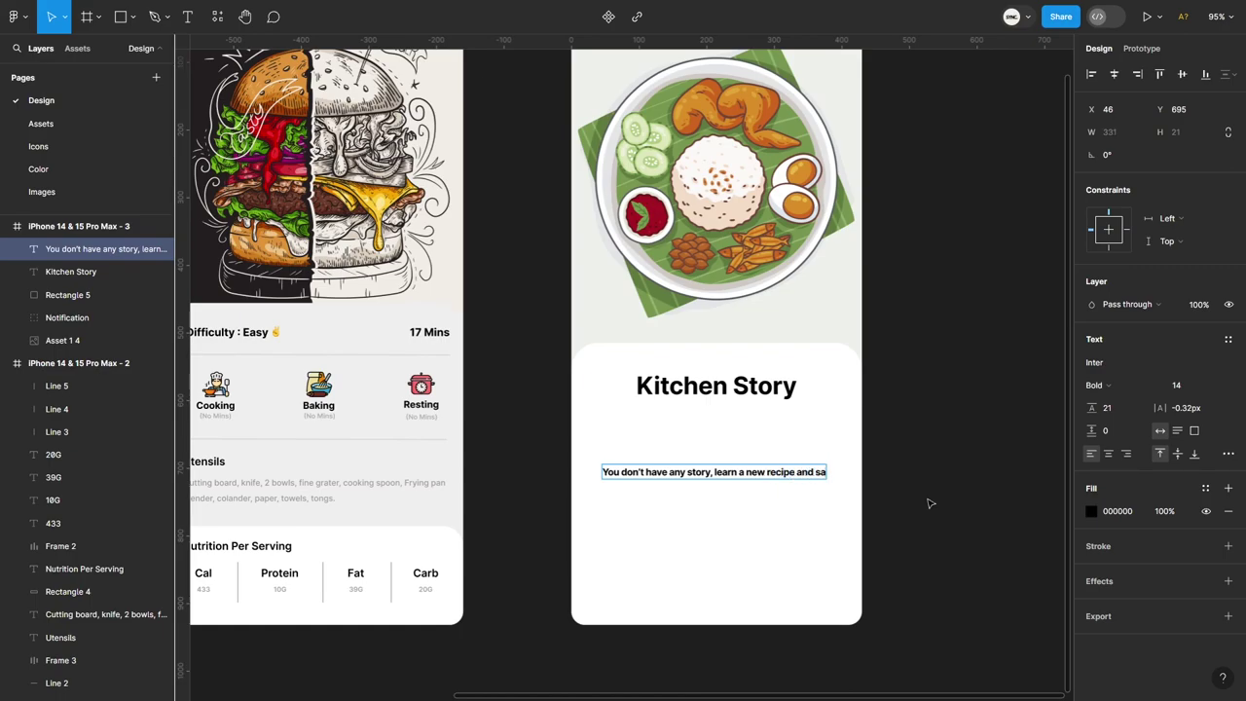
type("y it!")
key("Escape")
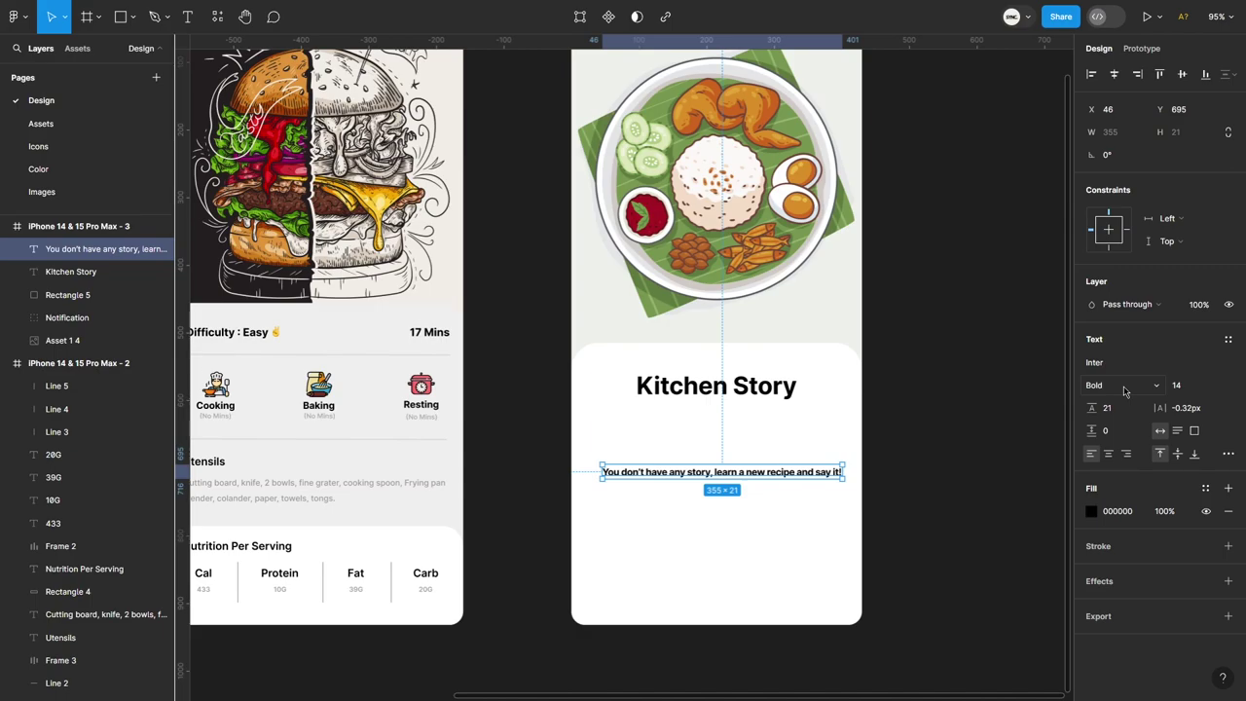
Step: Style the subtitle Medium 16, wrapped to two lines, centre-aligned and grey
left_click(1125, 390)
left_click(1129, 362)
left_click(1180, 385)
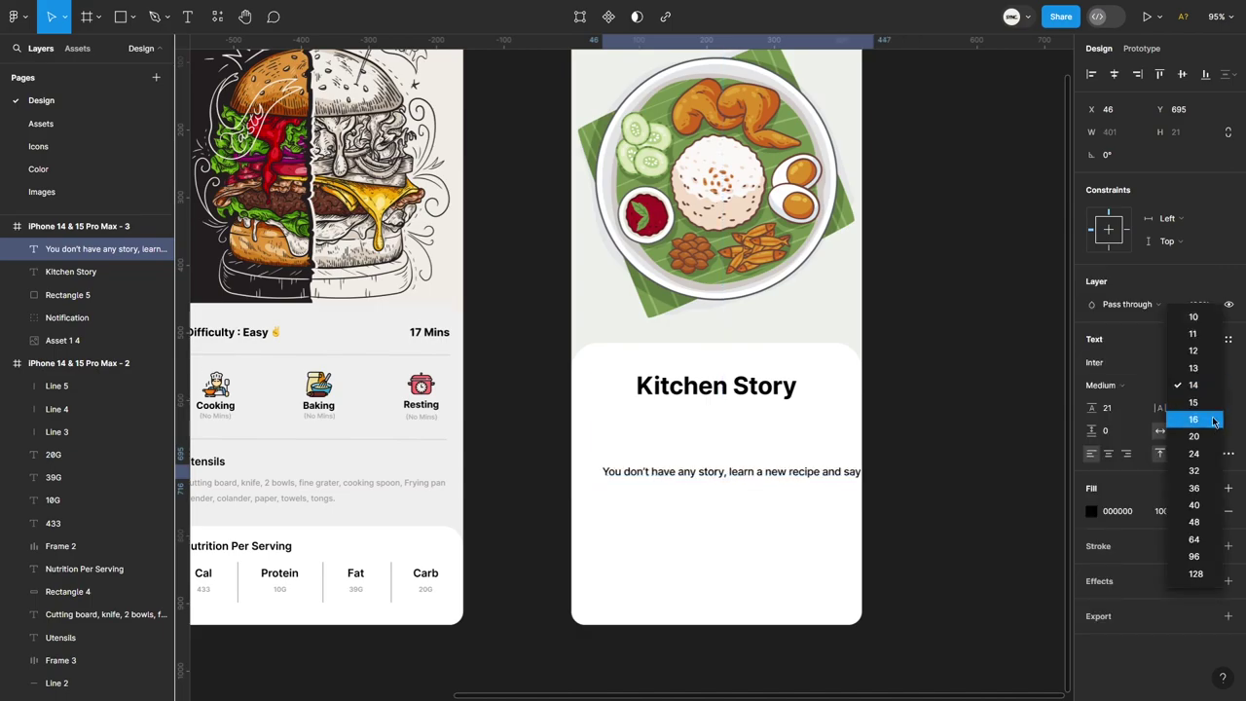
left_click(1213, 420)
left_click_drag(877, 473, 818, 478)
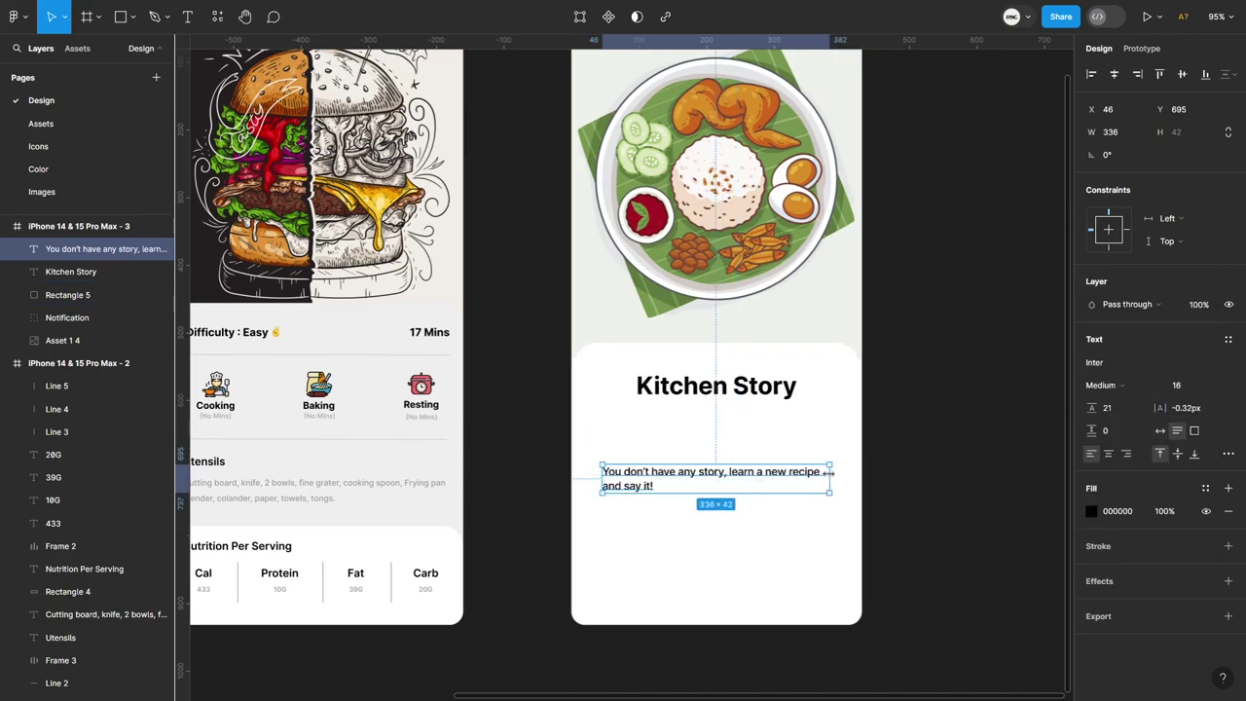
left_click(1108, 455)
left_click(1091, 511)
left_click_drag(942, 418, 898, 417)
Step: Position the subtitle beneath Kitchen Story and nudge the title down slightly
left_click(896, 418)
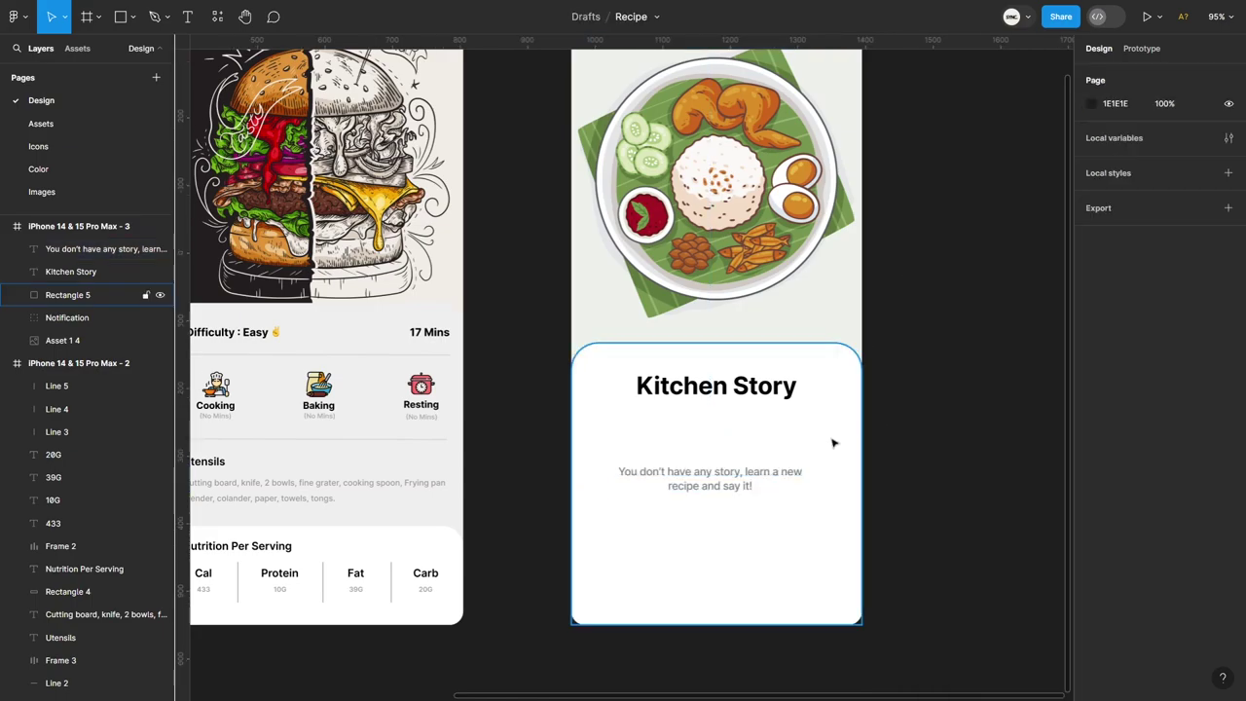
left_click(783, 472)
left_click_drag(1159, 109, 1056, 127)
left_click(1217, 385)
key("Escape")
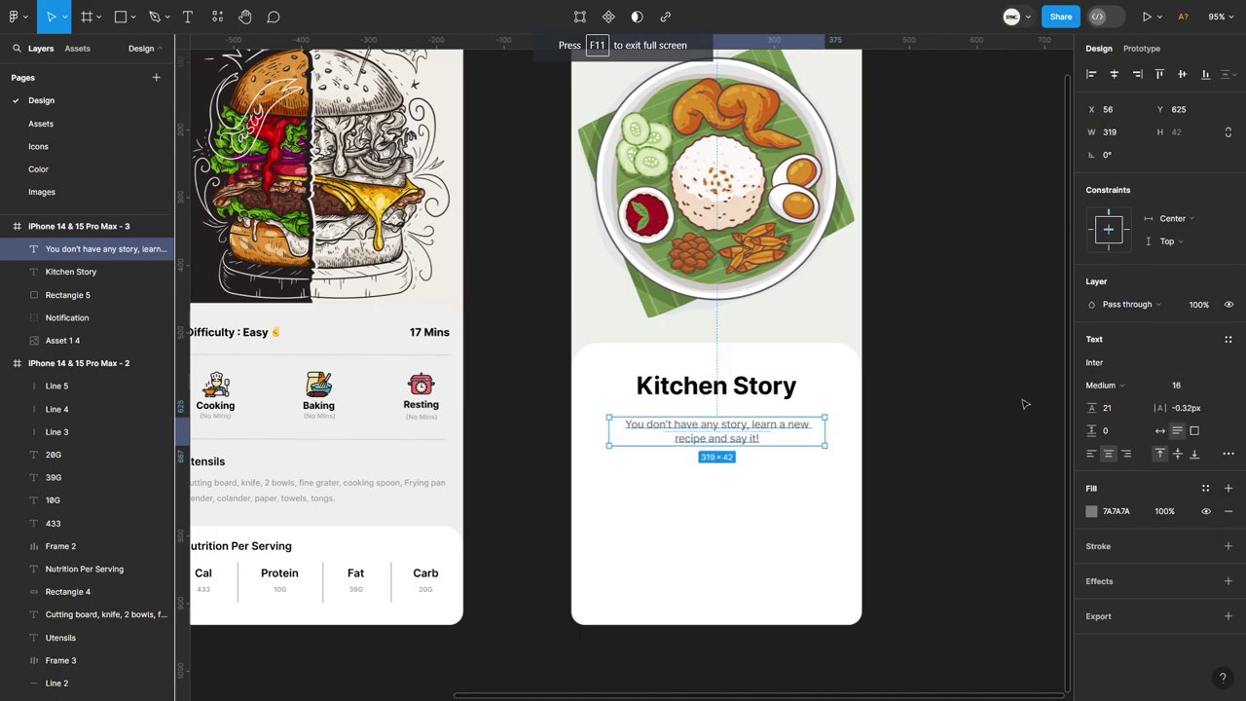
left_click(1024, 404)
left_click(71, 271)
key("Down")
key("Down")
key("Down")
left_click(977, 361)
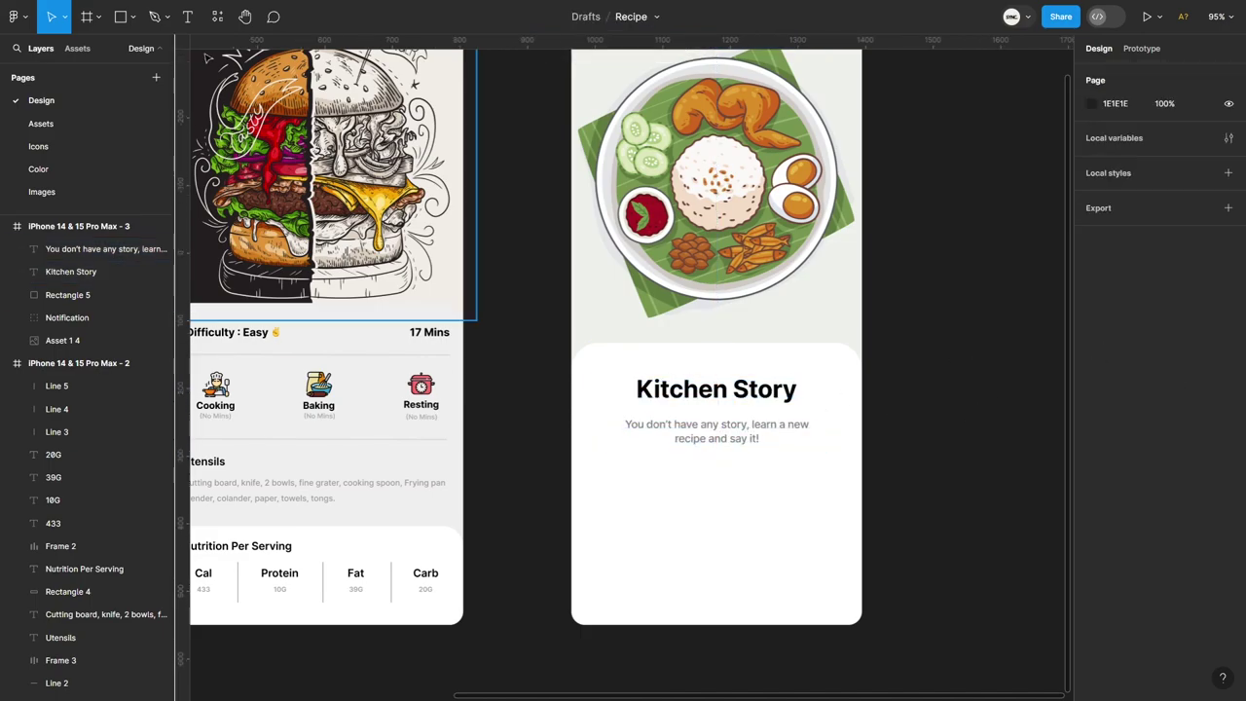
Step: Draw an 80×80 square with corner radius 17, centred below the subtitle
left_click(119, 16)
left_click(714, 548)
left_click_drag(714, 548, 718, 526)
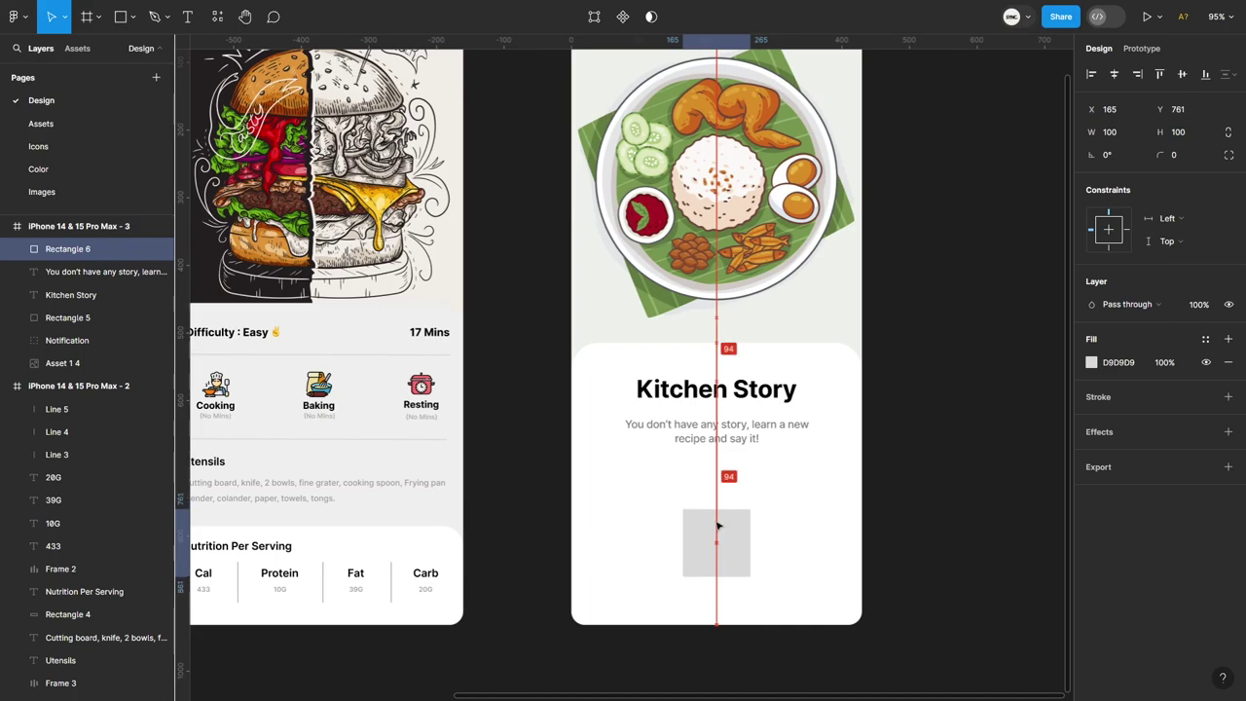
type("80")
key("Return")
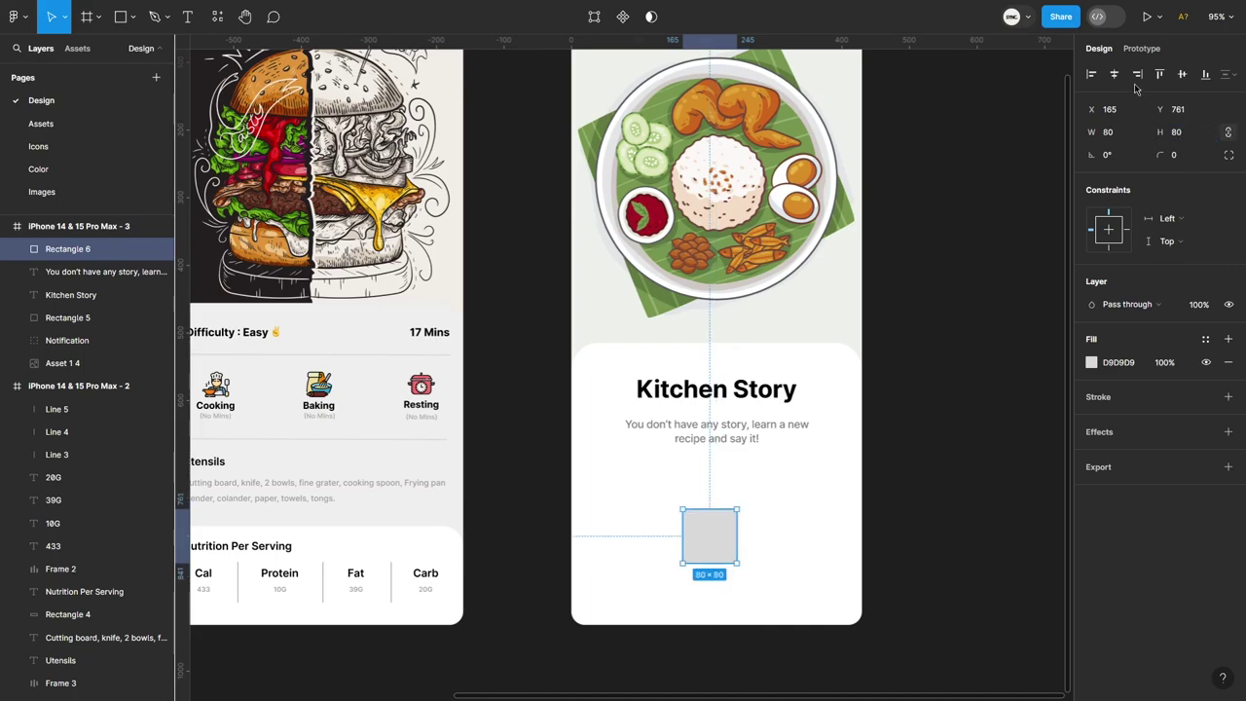
left_click_drag(728, 529, 737, 514)
left_click_drag(1163, 159, 1180, 159)
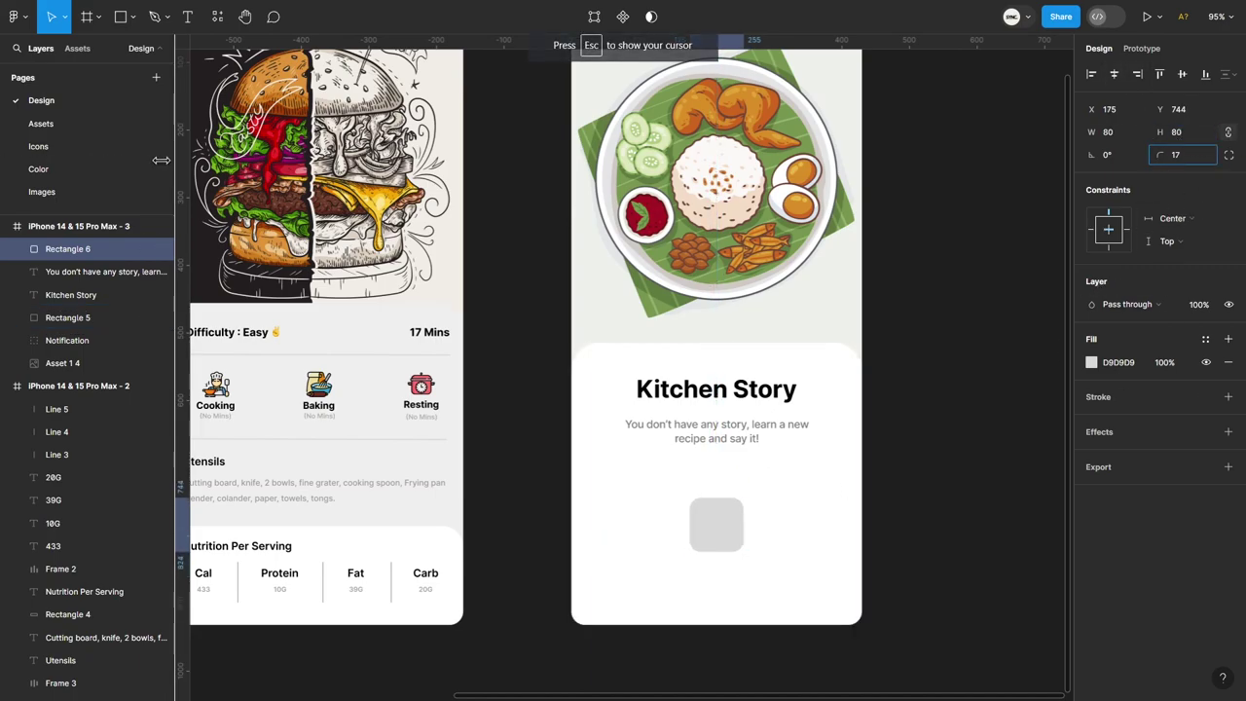
Step: Give the square a black outline and remove its fill
left_click(1228, 397)
left_click(1092, 420)
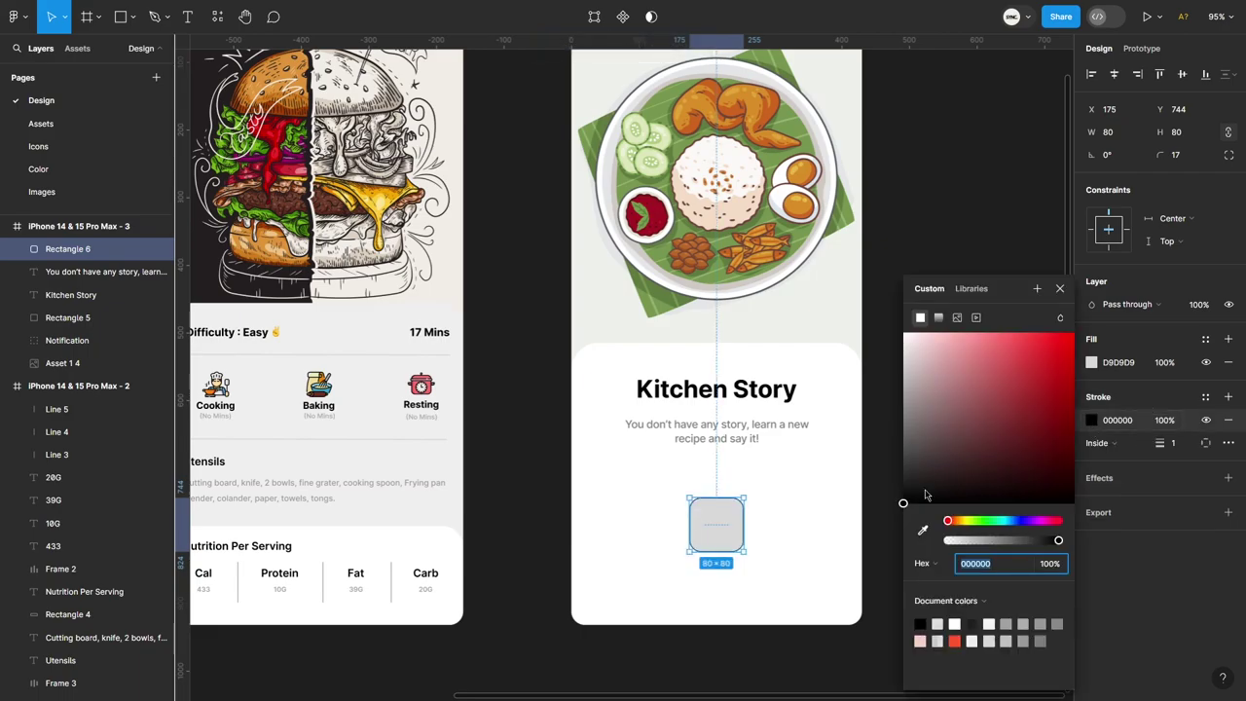
key("Escape")
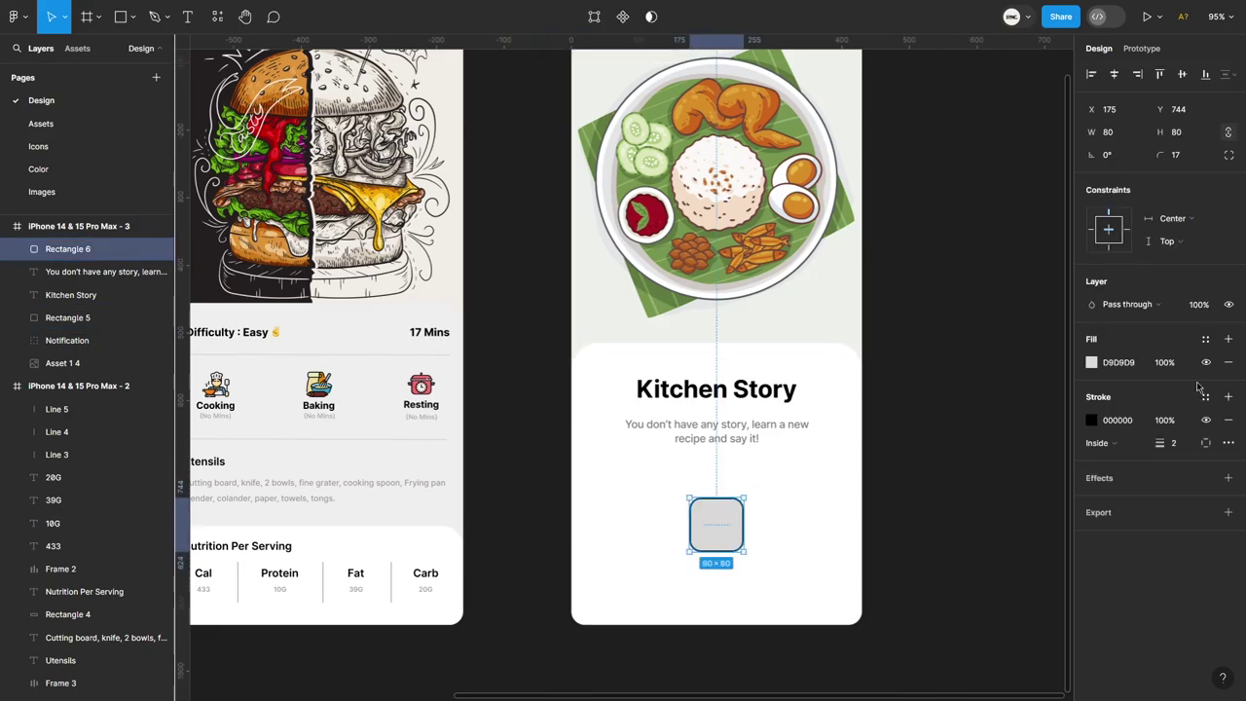
left_click(1227, 362)
Step: Add an FFBD3D orange-yellow drop shadow offset to the right
left_click(1099, 455)
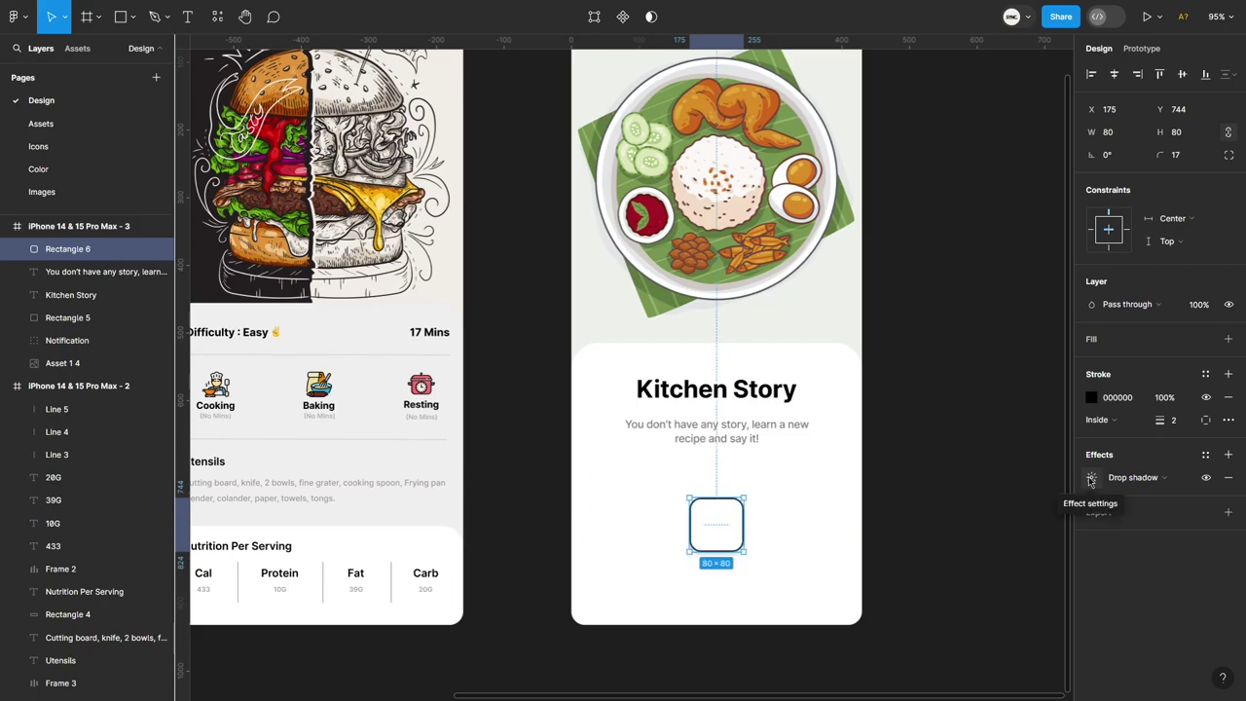
left_click(1091, 479)
left_click_drag(927, 513, 992, 512)
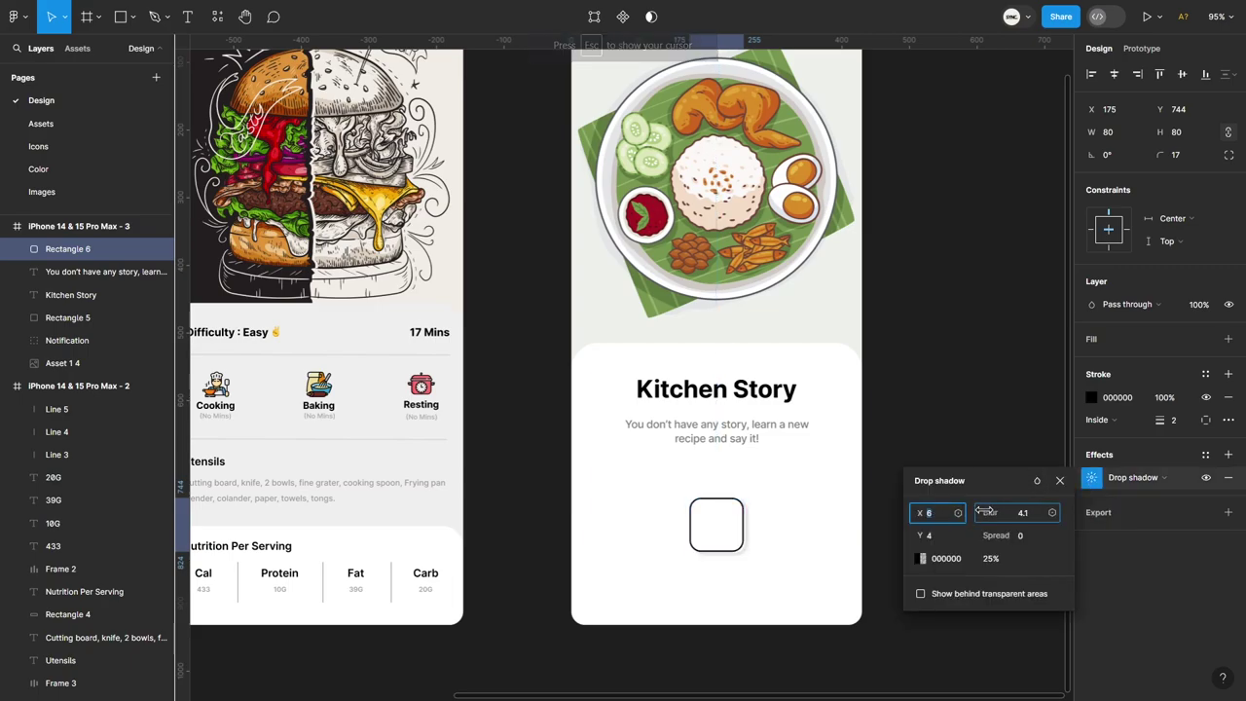
left_click(1124, 583)
left_click(1091, 477)
left_click(920, 558)
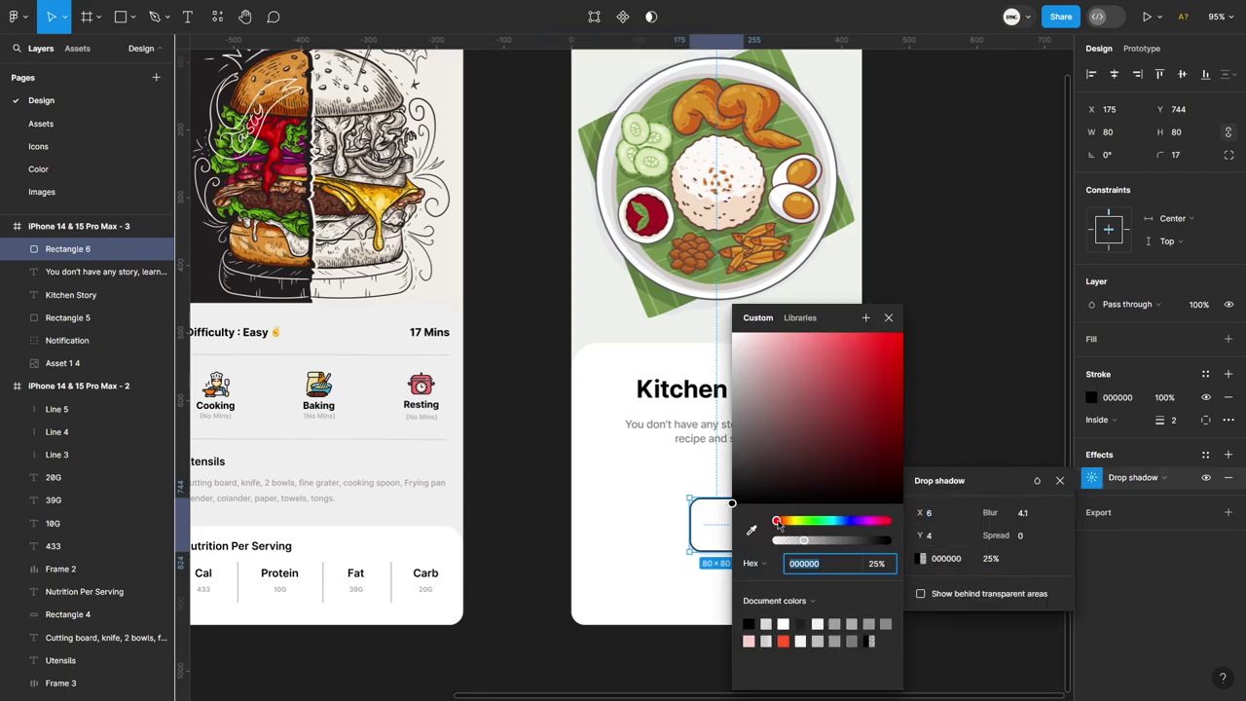
left_click(861, 336)
left_click_drag(778, 521, 787, 520)
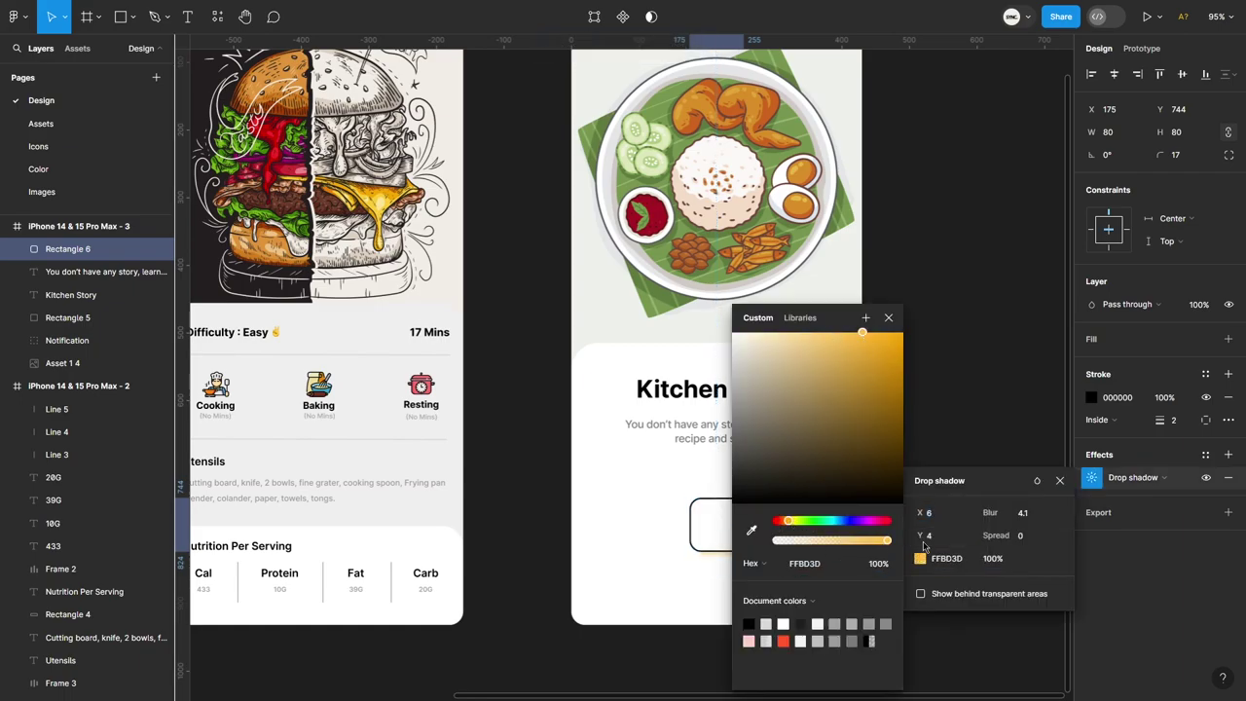
left_click(938, 353)
left_click(939, 353)
Step: Draw a short horizontal line inside the square
scroll(711, 608, "up", 5)
key("l")
left_click_drag(701, 409, 726, 417)
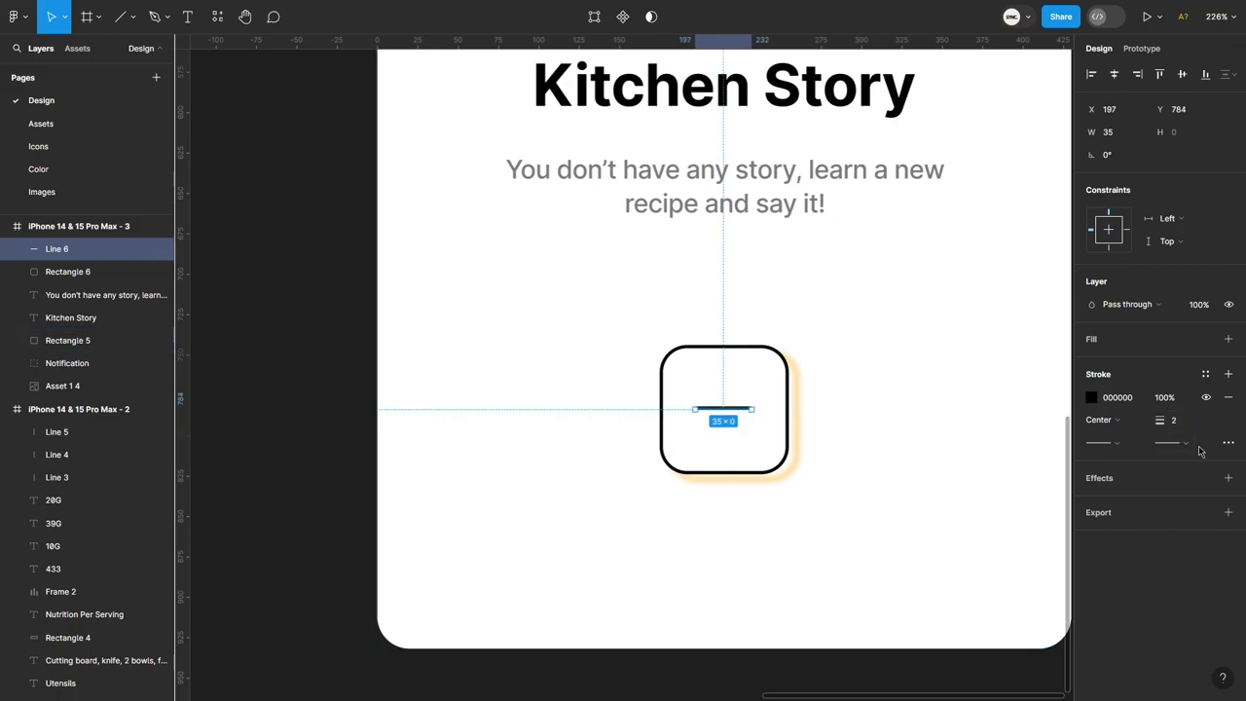
Step: Give the line round caps and stroke weight 3, shortened and centred in the square
left_click(1105, 443)
left_click(1126, 554)
left_click_drag(749, 406, 737, 414)
type("3")
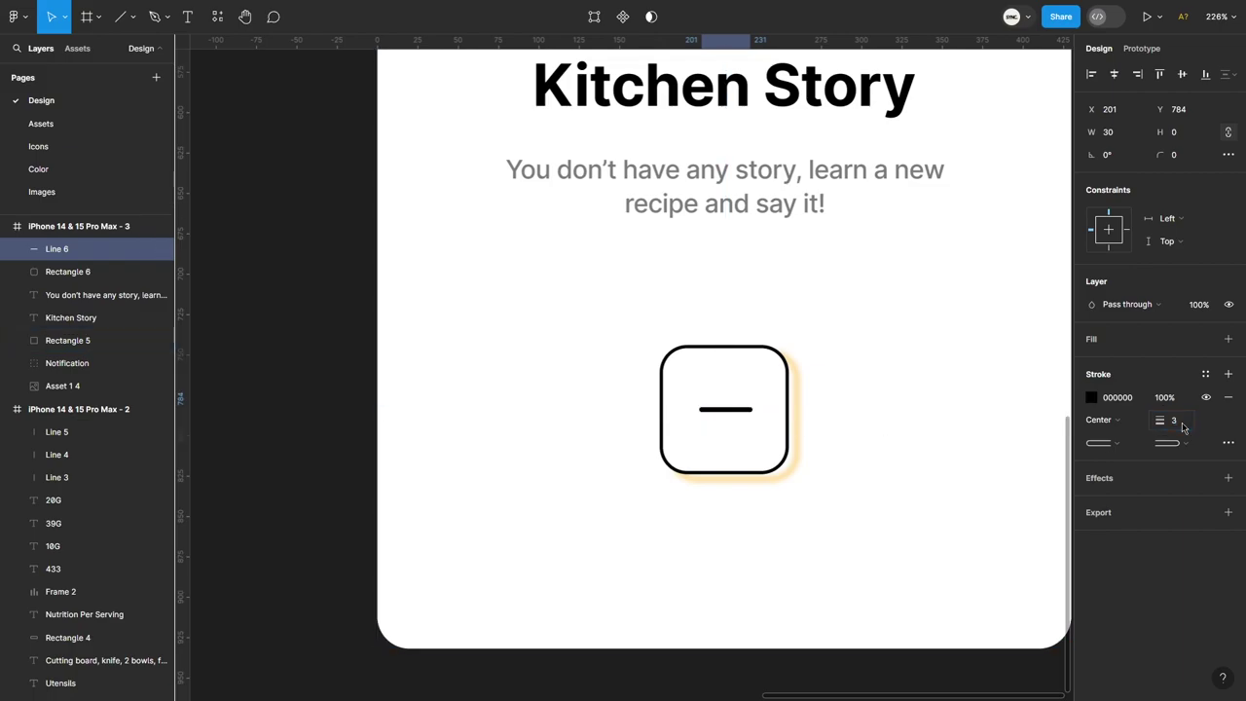
Step: Duplicate the line and rotate the copy vertical to form a plus sign
key("ctrl+d")
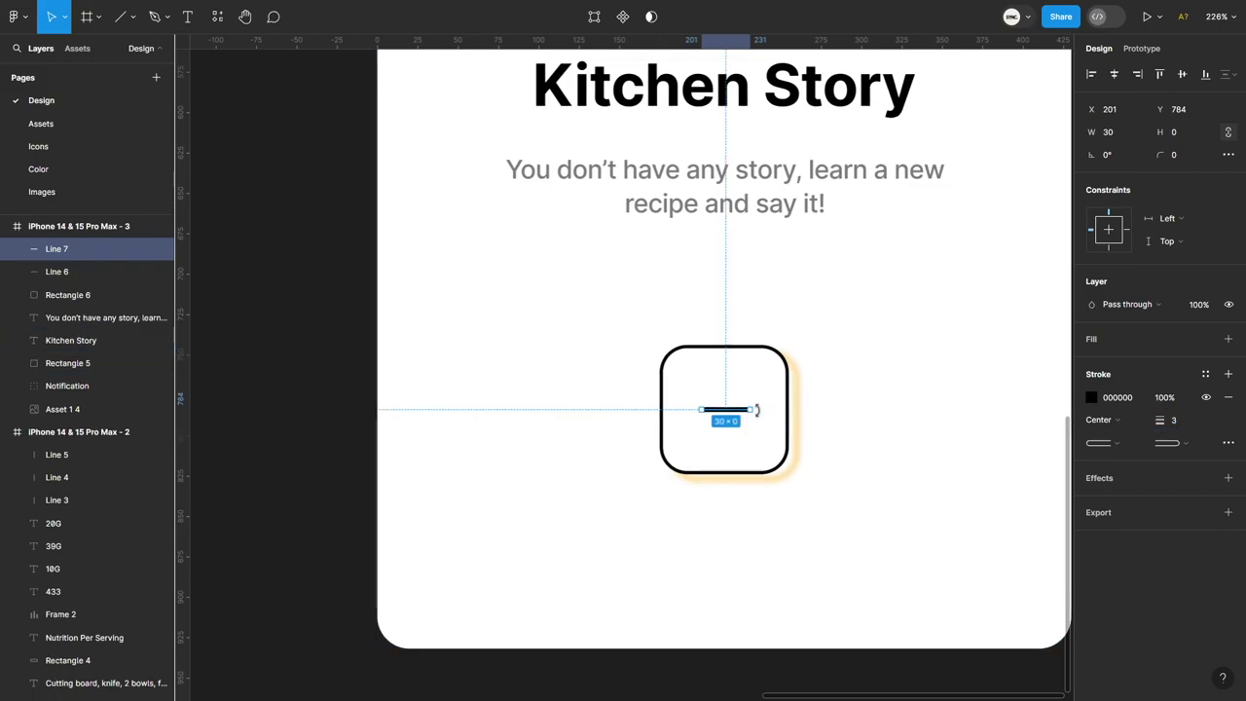
left_click_drag(754, 411, 731, 406)
left_click(731, 408, "shift")
key("ctrl+d")
left_click(888, 442)
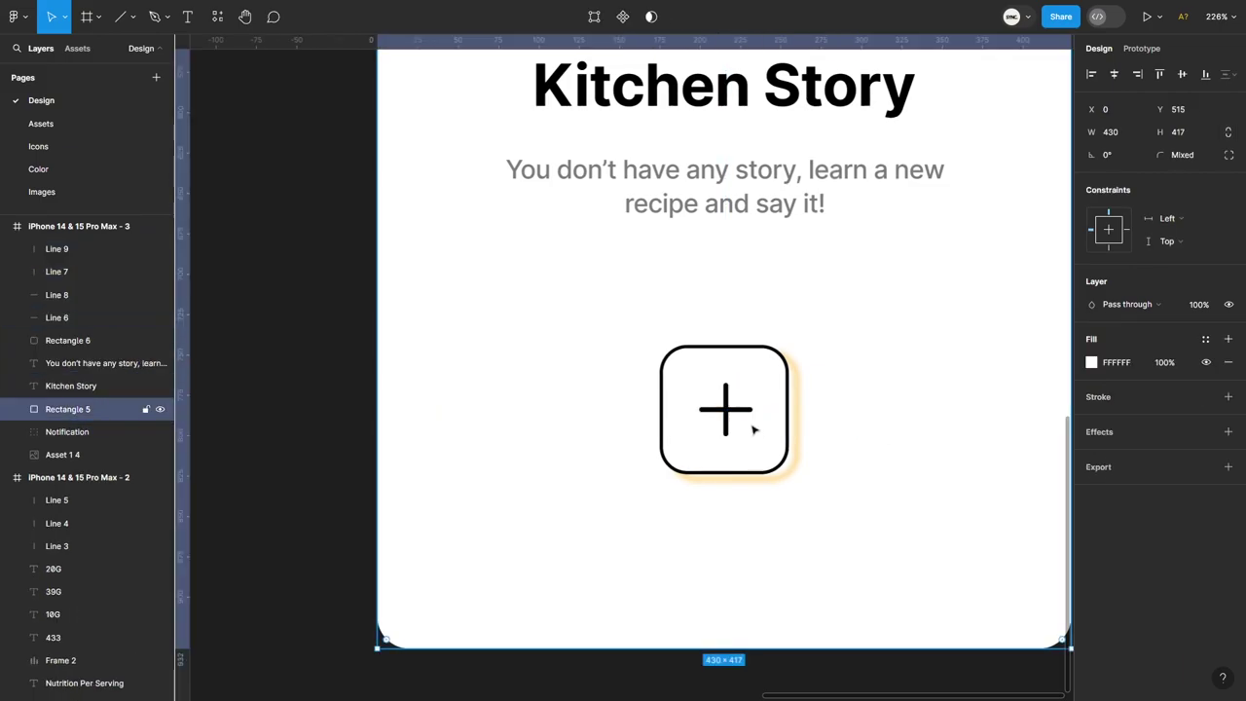
scroll(754, 425, "down", 5)
scroll(751, 418, "down", 3)
scroll(750, 415, "down", 2)
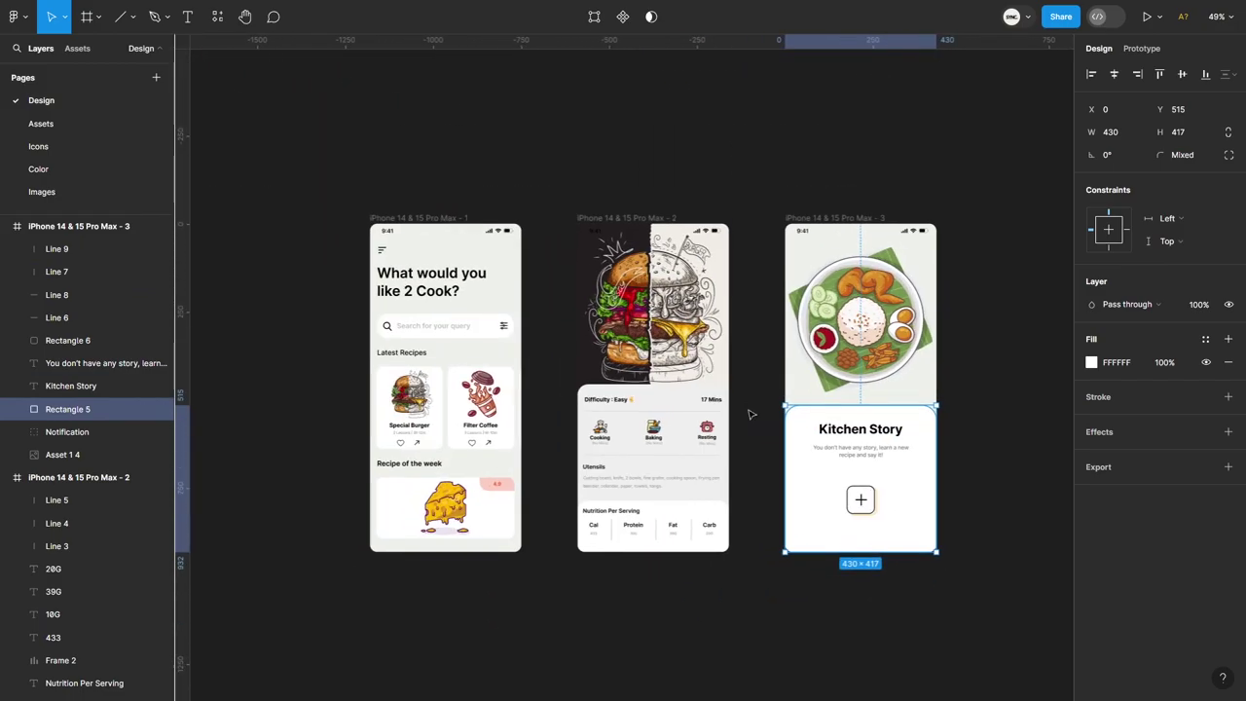